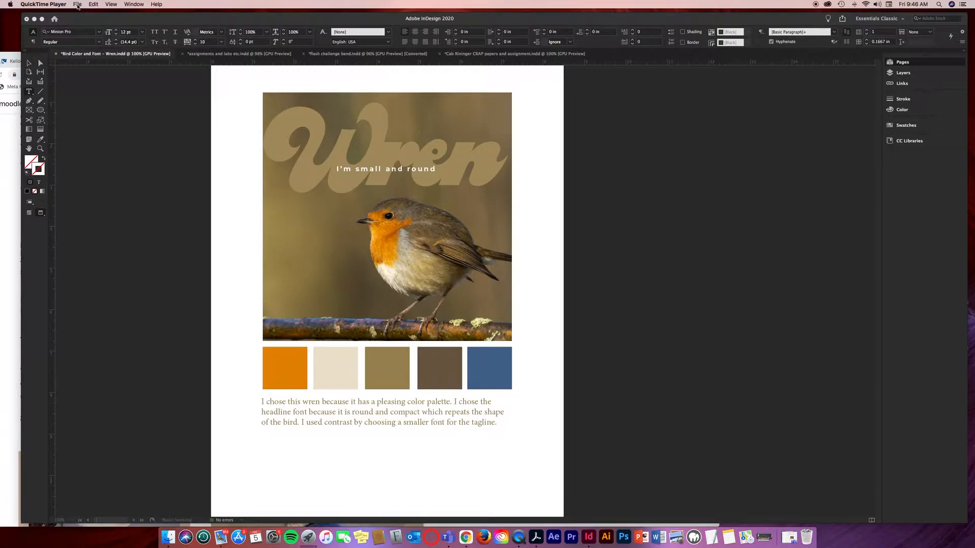
- Start a new document and name it with the designer's full name followed by "Bird Color Palette"
click(55, 4)
mouse_move(58, 13)
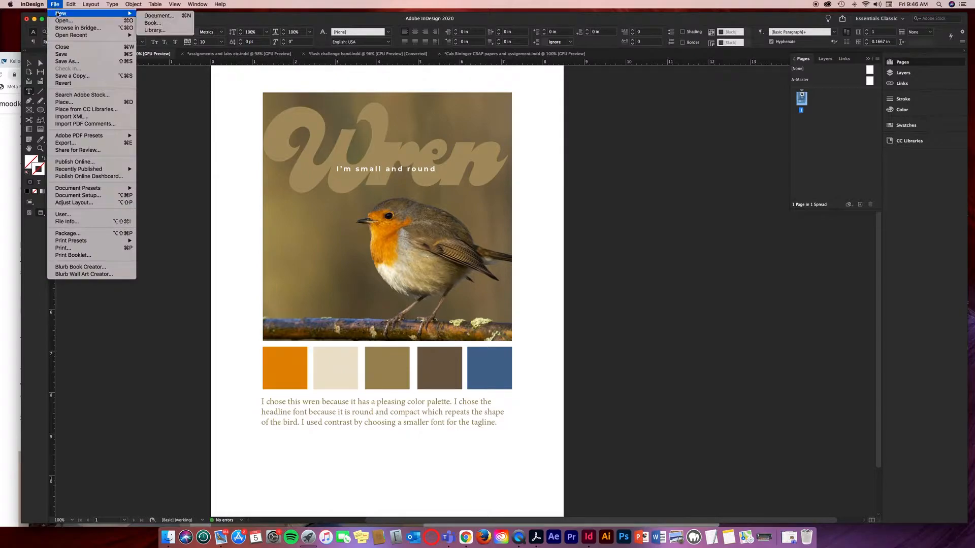
click(145, 17)
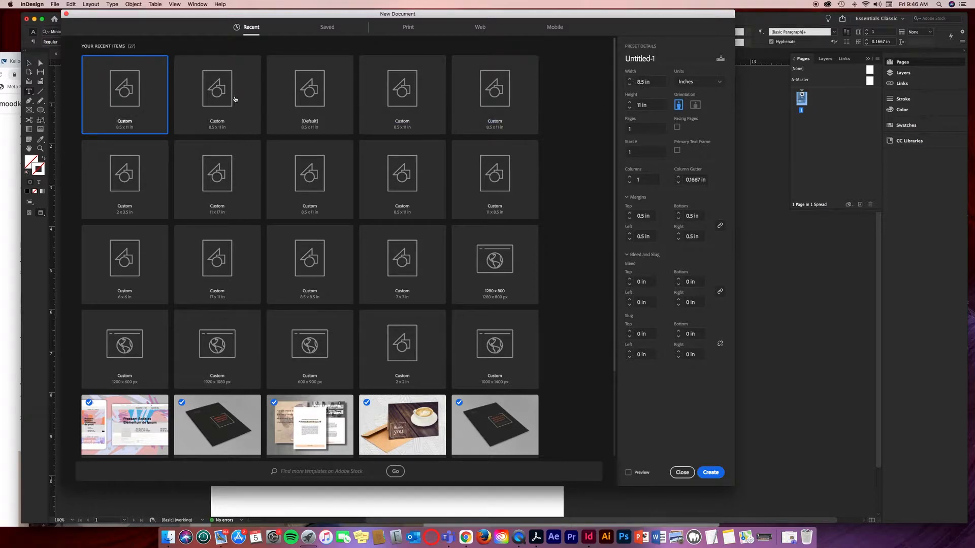
click(654, 58)
text(Cab Rining)
text(er )
text(Bird Co)
text(lot)
text(Palet)
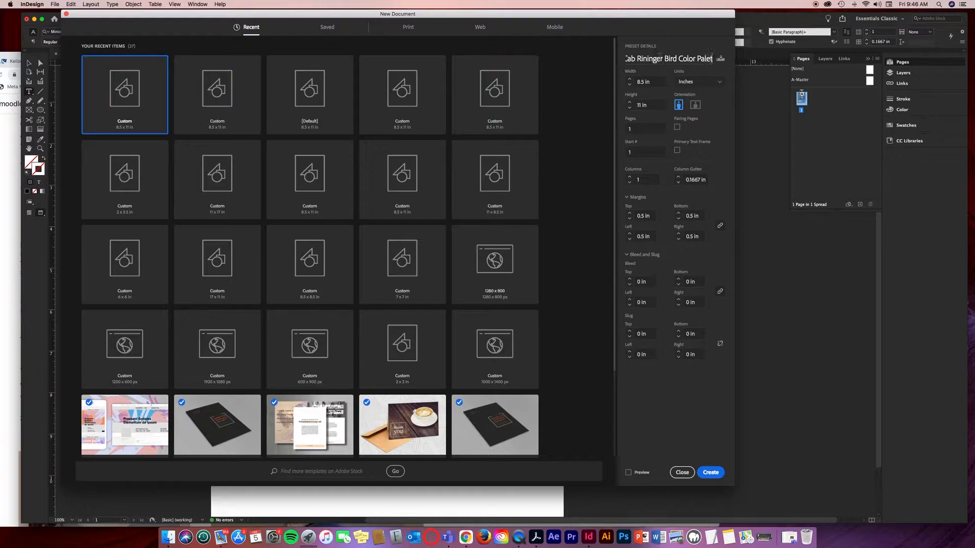
text(te)
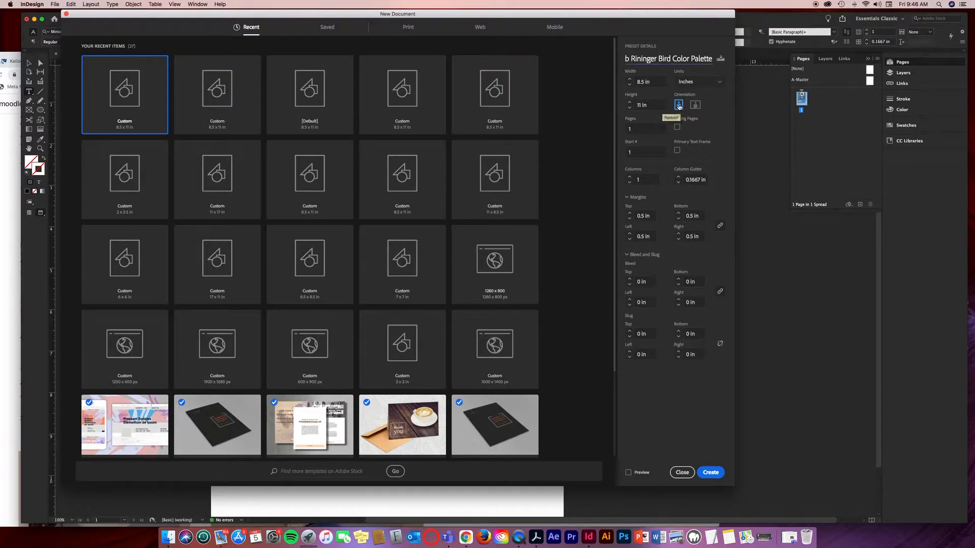
- Create the 8.5 x 11 in portrait document with units in inches and facing pages off
click(703, 82)
click(697, 124)
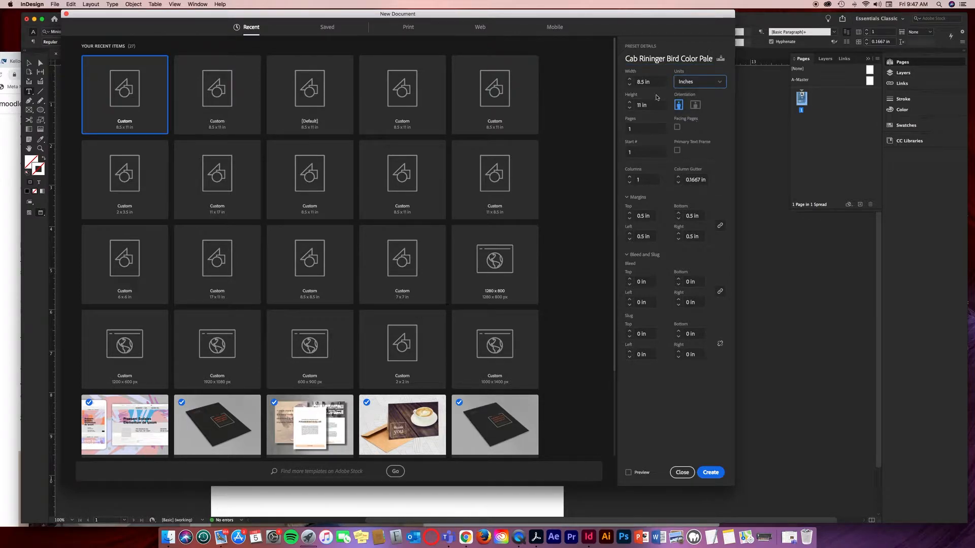
click(676, 127)
click(677, 127)
click(713, 473)
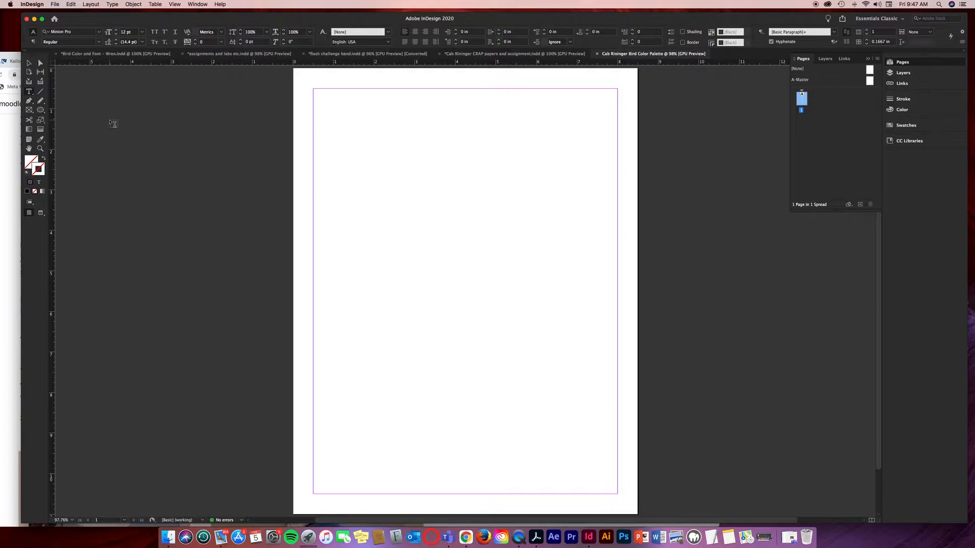
- Create a rectangle exactly 6 in wide and 6 in high on the page
click(41, 111)
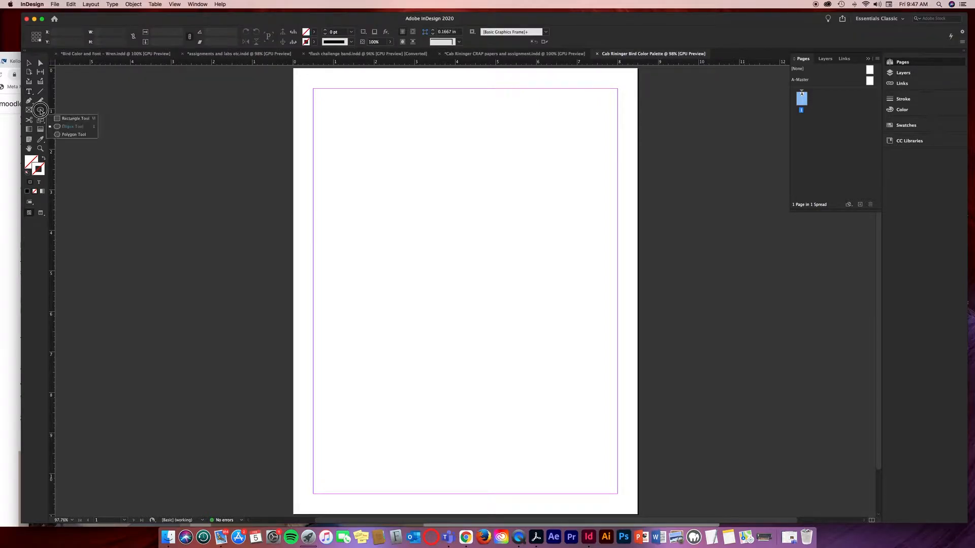
click(65, 119)
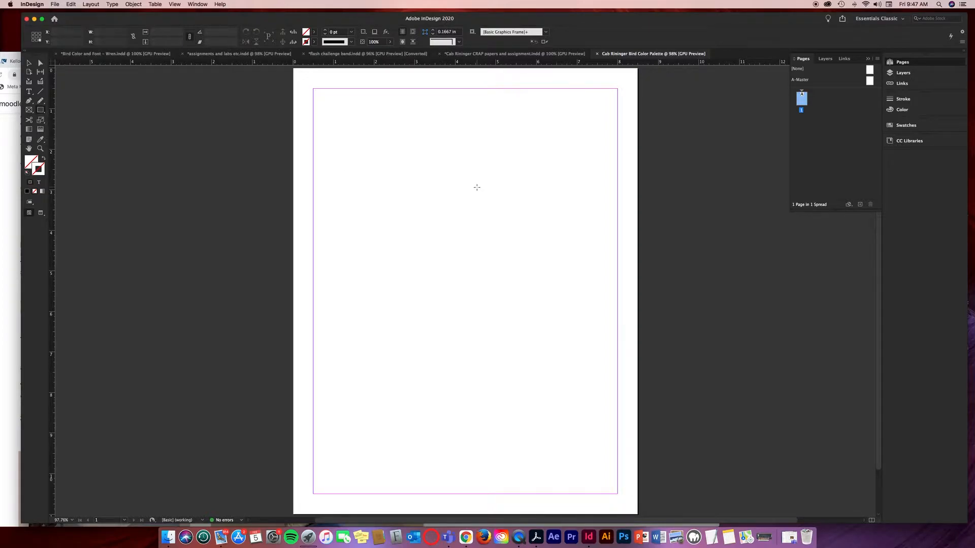
click(445, 175)
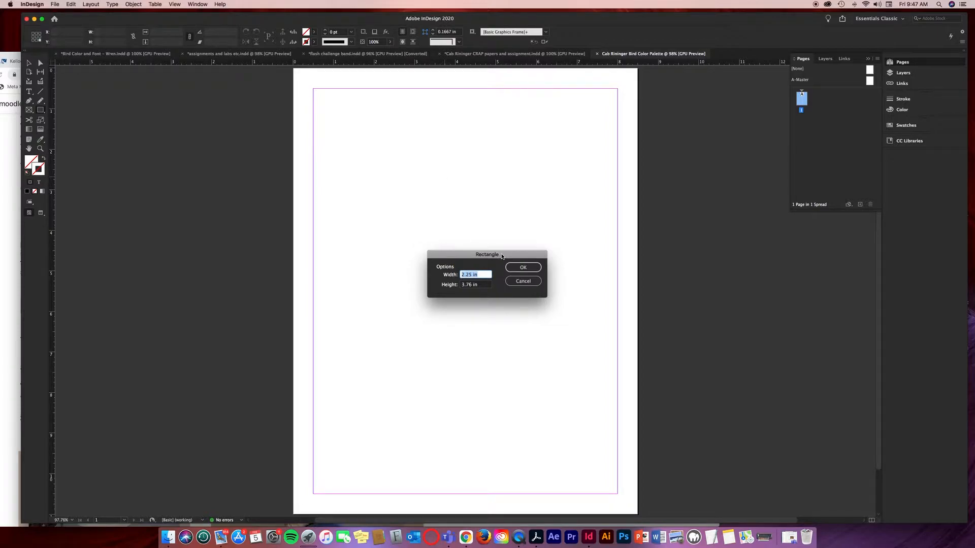
text(6)
key(Tab)
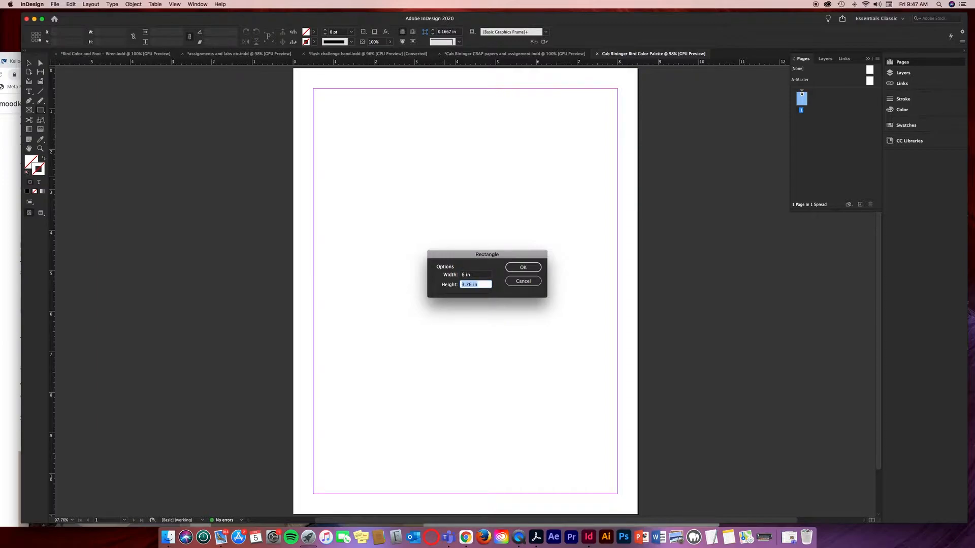
text(6)
click(513, 267)
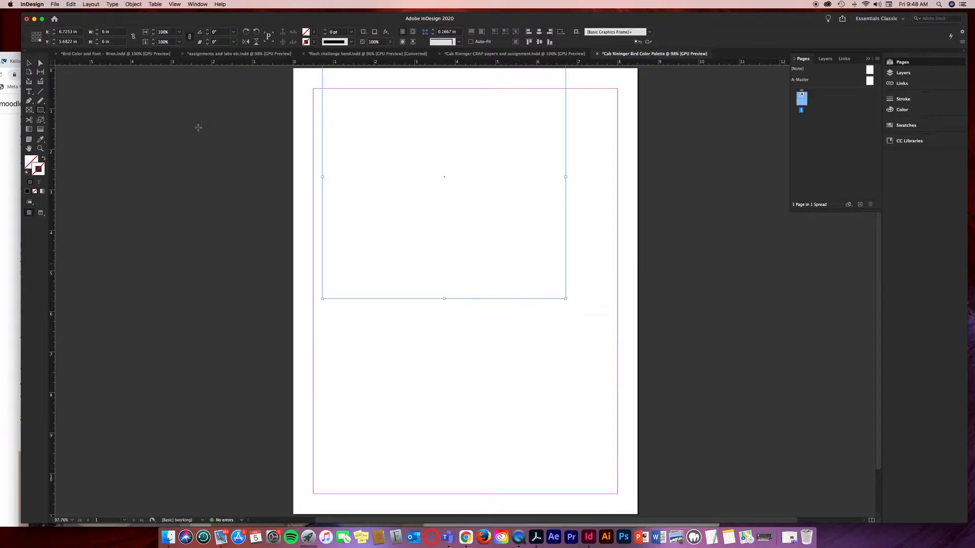
- Move the 6 in square fully inside the margins, just below the page's top margin and roughly centred horizontally
click(30, 65)
drag(322, 129, 340, 199)
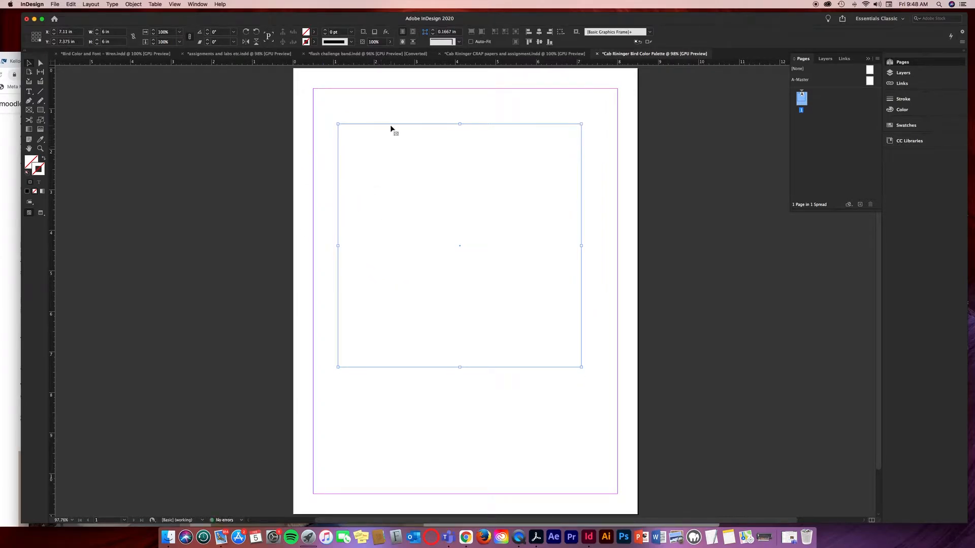
drag(392, 125, 490, 230)
drag(404, 153, 439, 195)
drag(344, 148, 397, 159)
click(438, 177)
drag(488, 203, 486, 240)
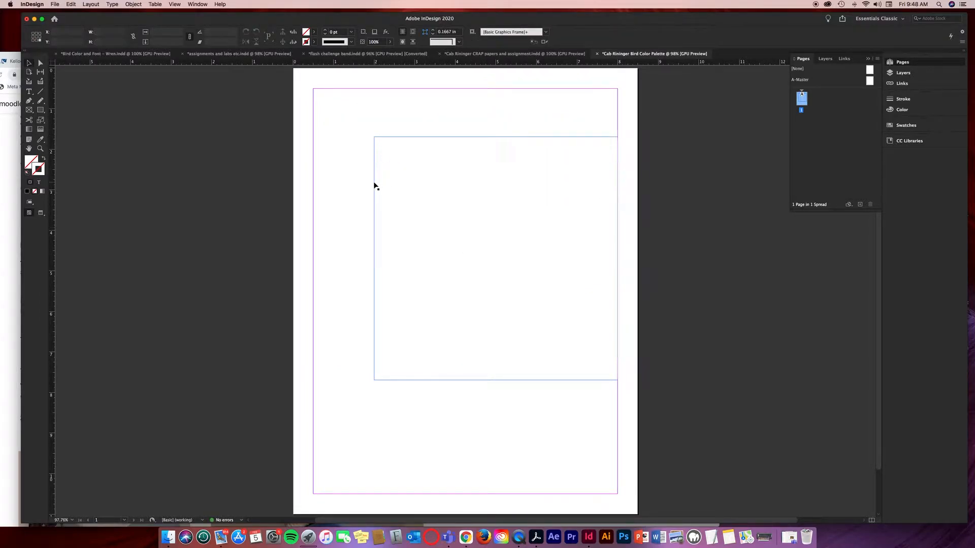
drag(375, 183, 341, 161)
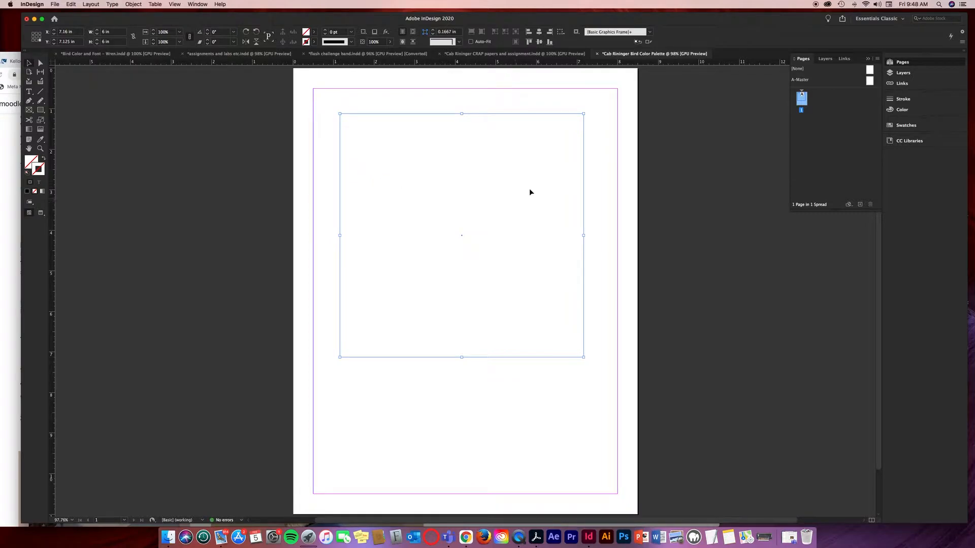
- Place the 963 KB Unsplash JPEG from the Desktop into the square frame
click(535, 115)
click(535, 115)
key(super+d)
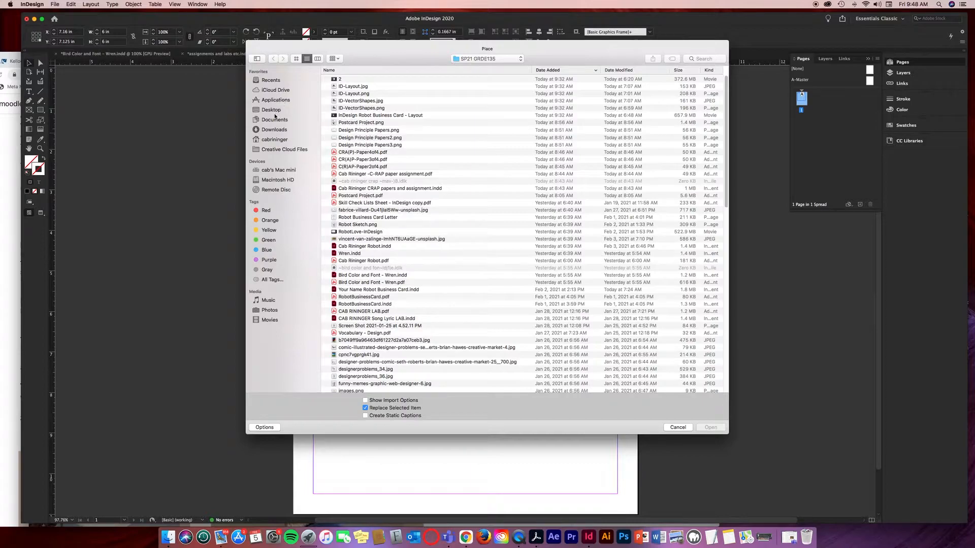
click(272, 110)
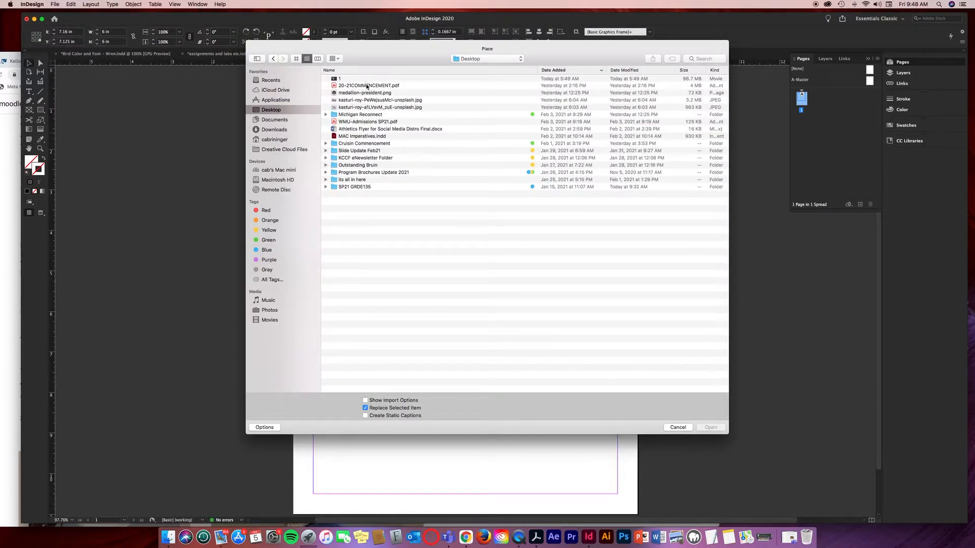
click(371, 100)
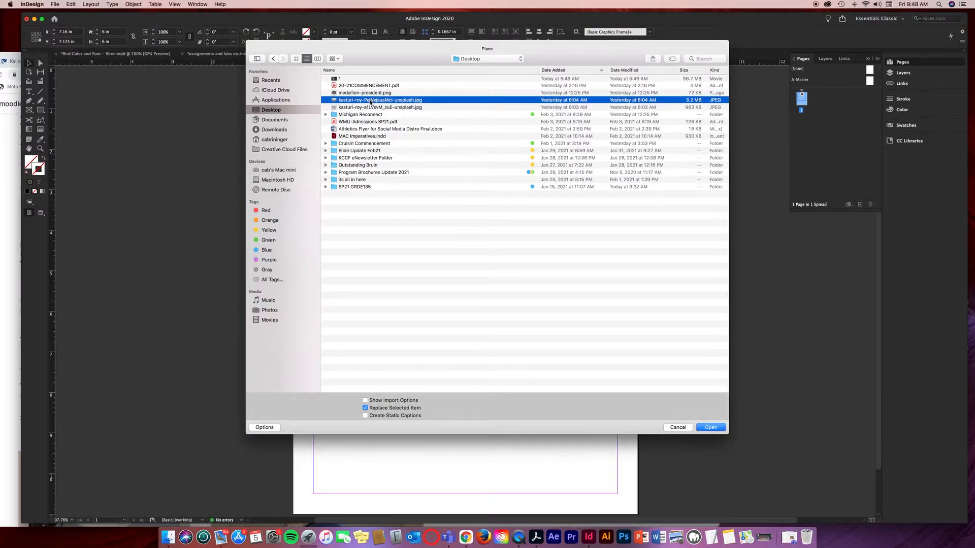
click(373, 108)
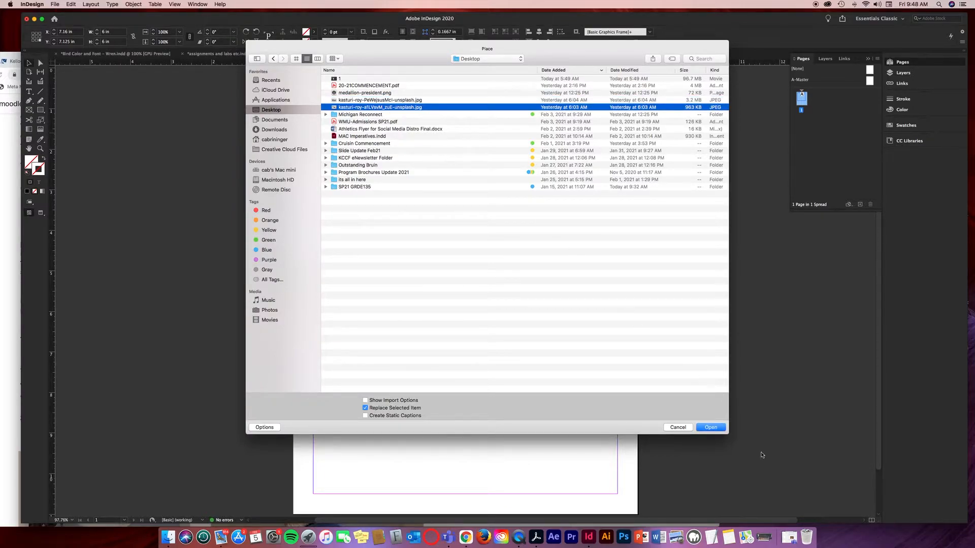
click(717, 429)
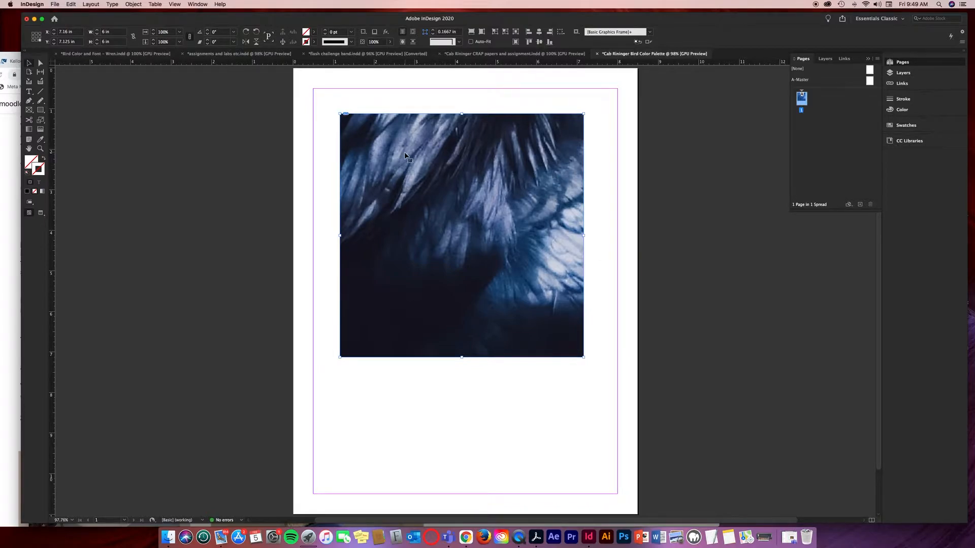
- Fit the placed photo with Fill Frame Proportionally so the crow fills the square frame
right_click(527, 155)
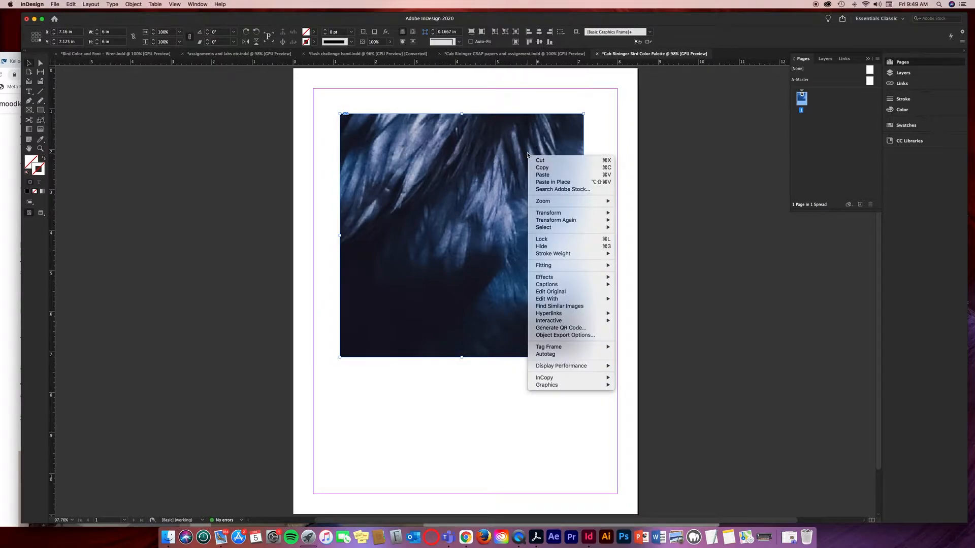
mouse_move(580, 267)
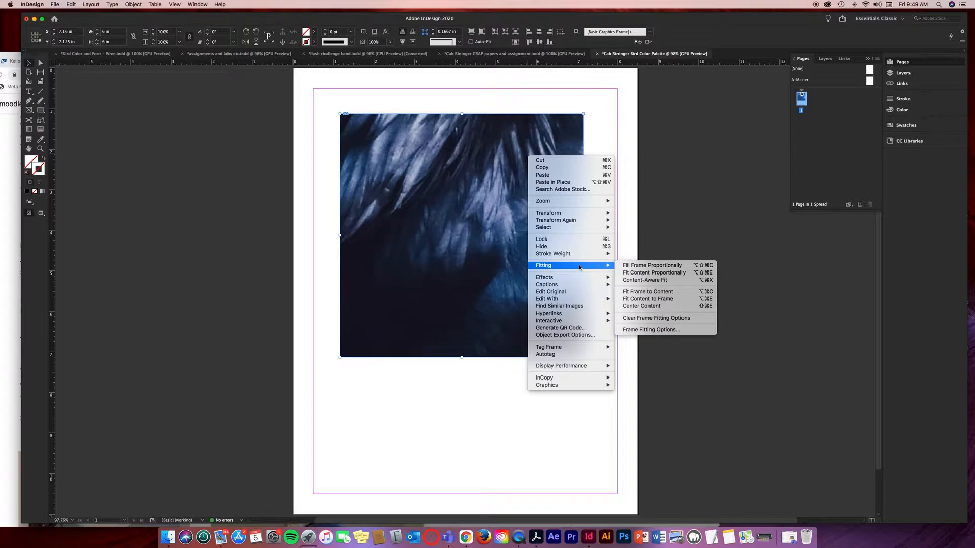
click(649, 266)
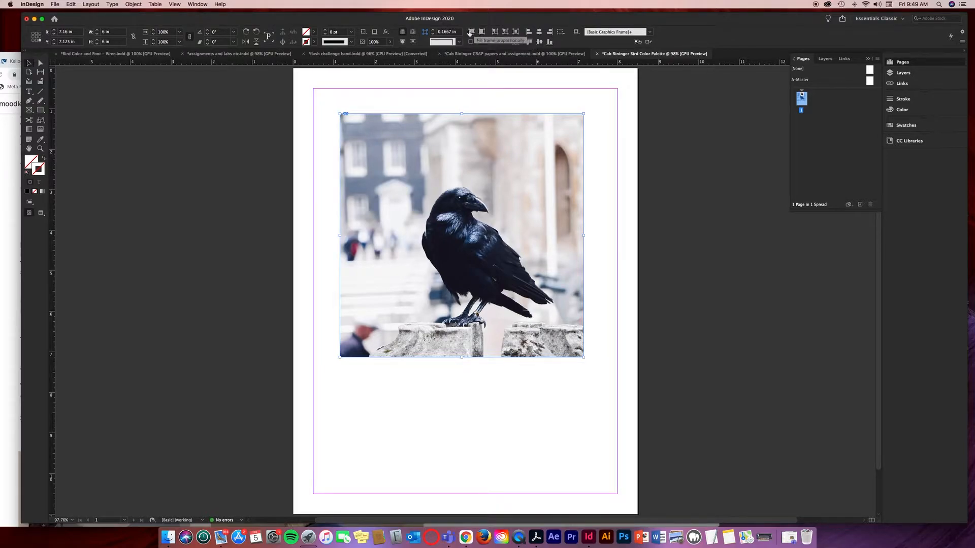
click(471, 33)
click(500, 92)
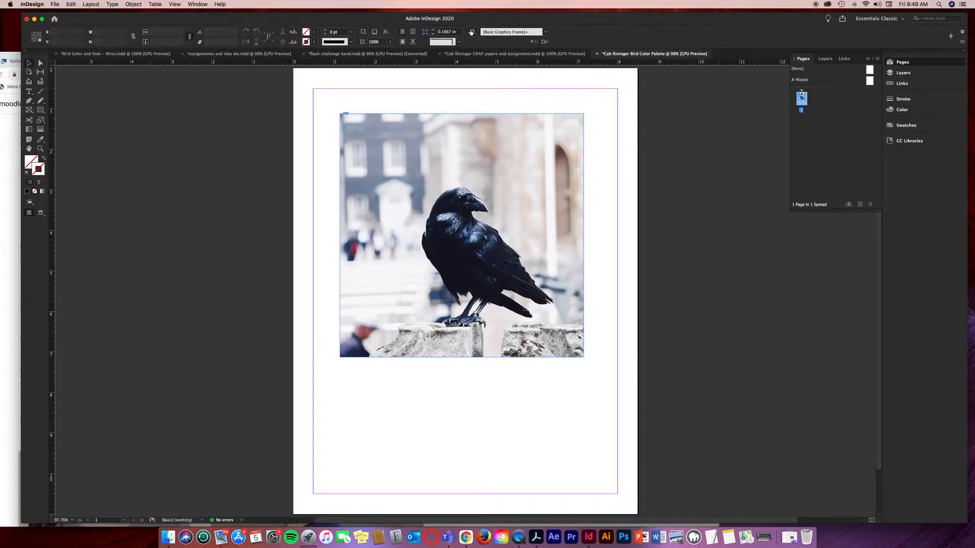
click(502, 120)
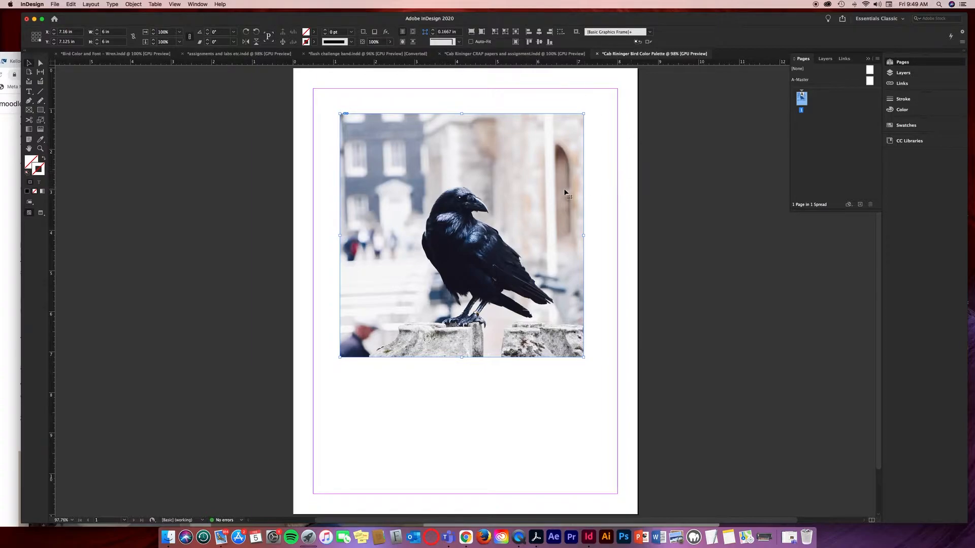
- Select the crow photo inside its frame and shift it slightly up and to the right
click(605, 187)
click(533, 184)
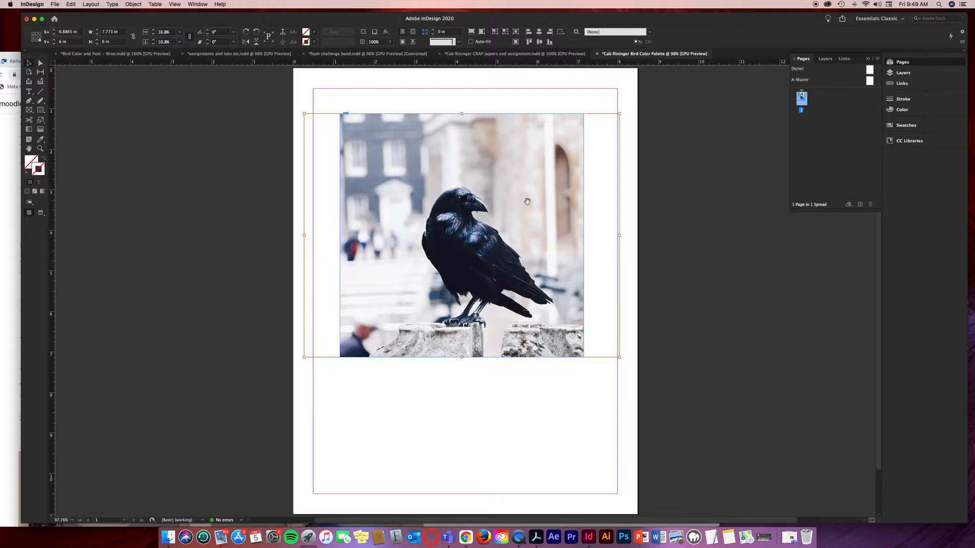
drag(529, 201, 523, 180)
drag(434, 206, 494, 256)
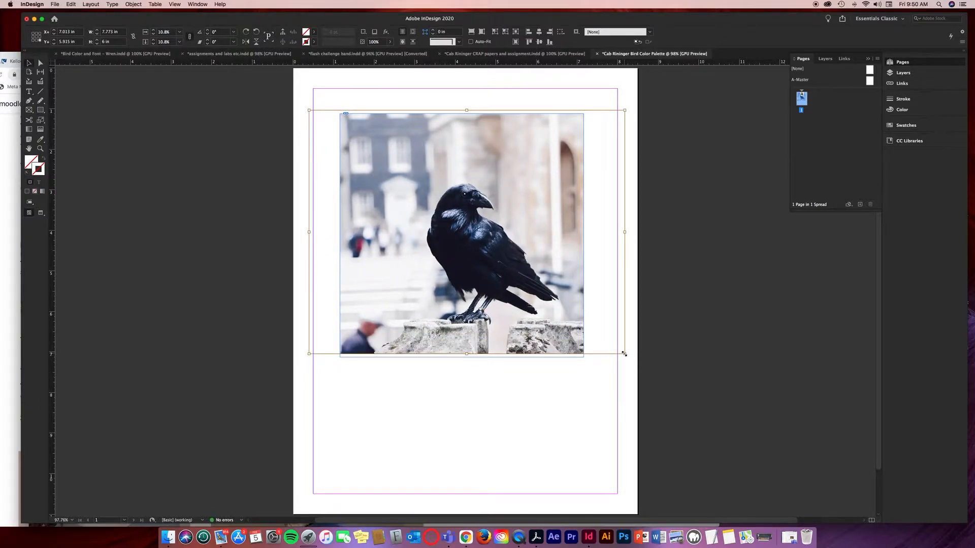
- Enlarge the crow photo proportionally inside its frame to about 10.57 in wide and 8.16 in high
click(583, 357)
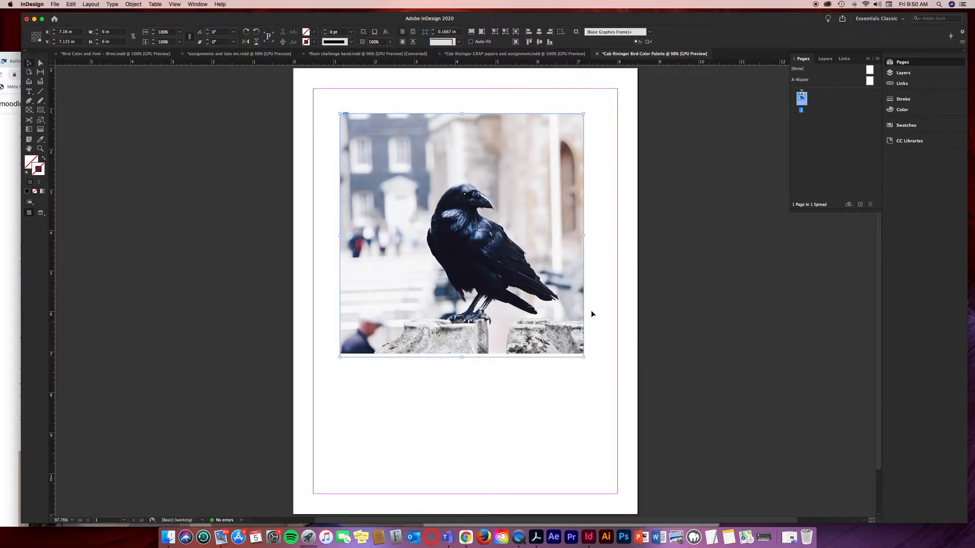
double_click(472, 321)
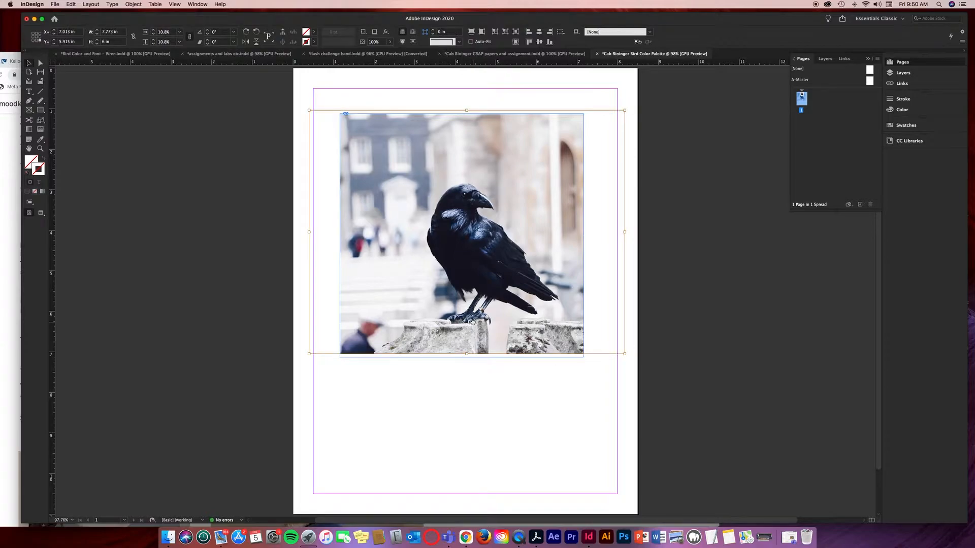
click(495, 357)
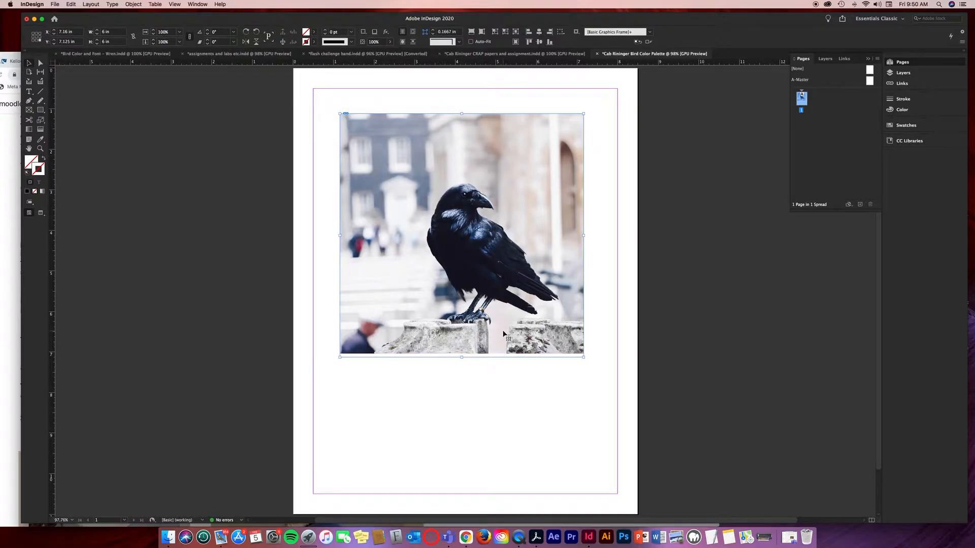
double_click(503, 334)
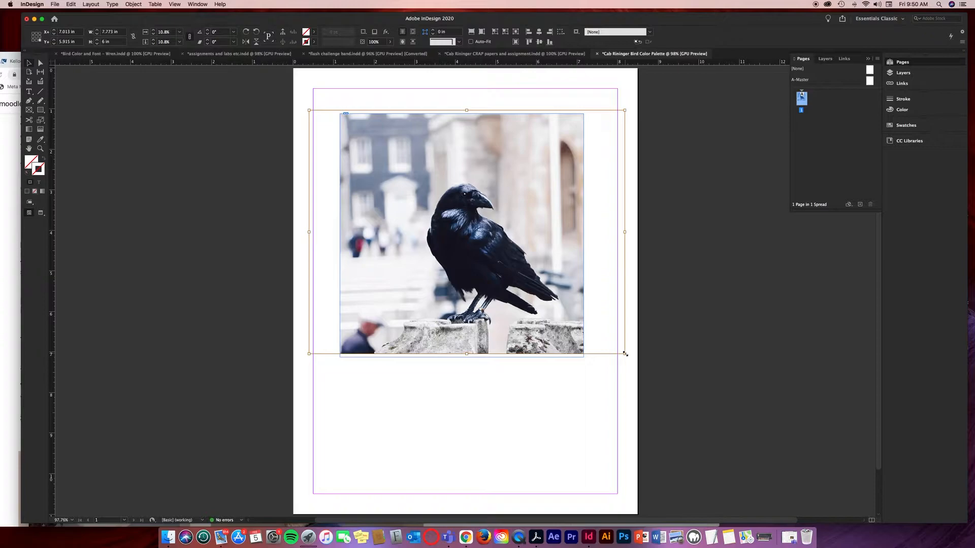
drag(625, 354, 738, 442)
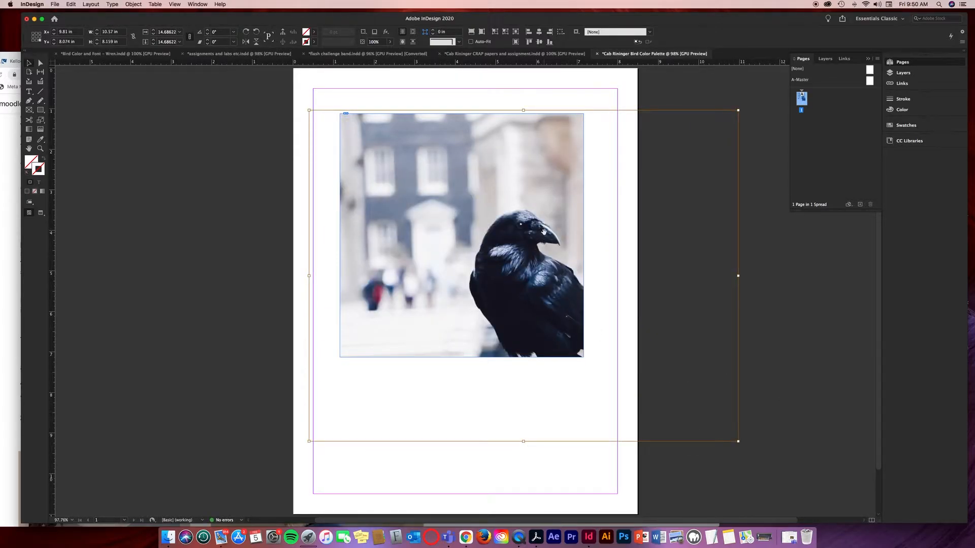
- Zoom out to 50% to view the full bounds of the enlarged photo around its frame
click(465, 218)
scroll(466, 218, down, 1)
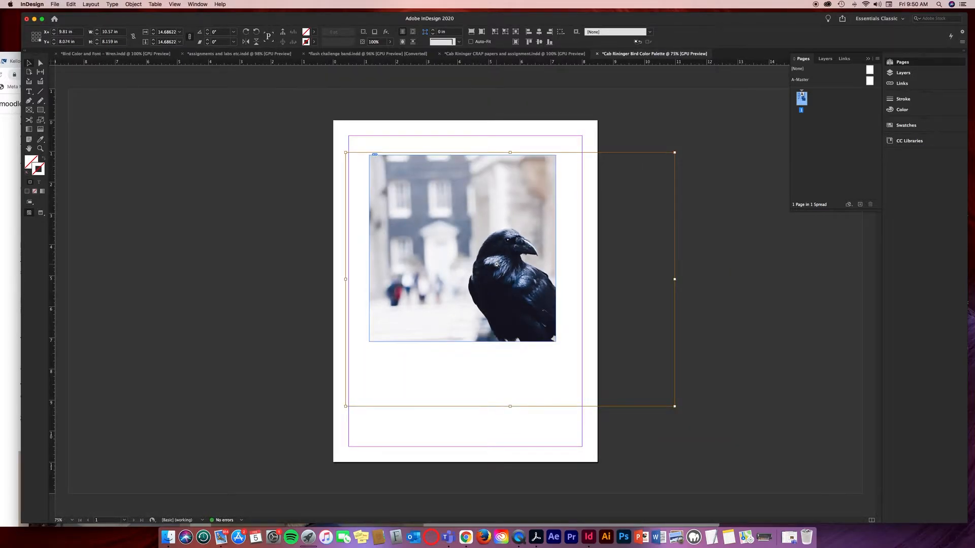
scroll(496, 264, down, 1)
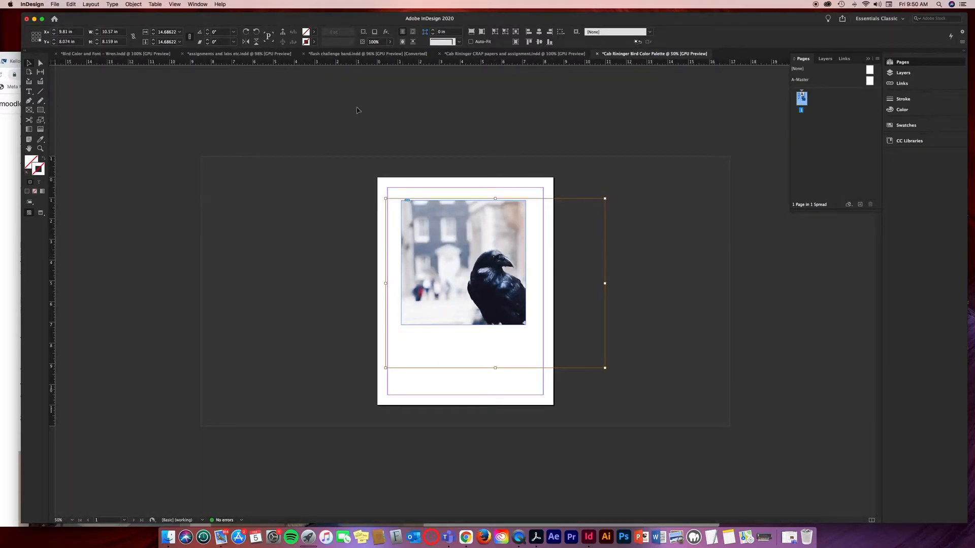
click(174, 4)
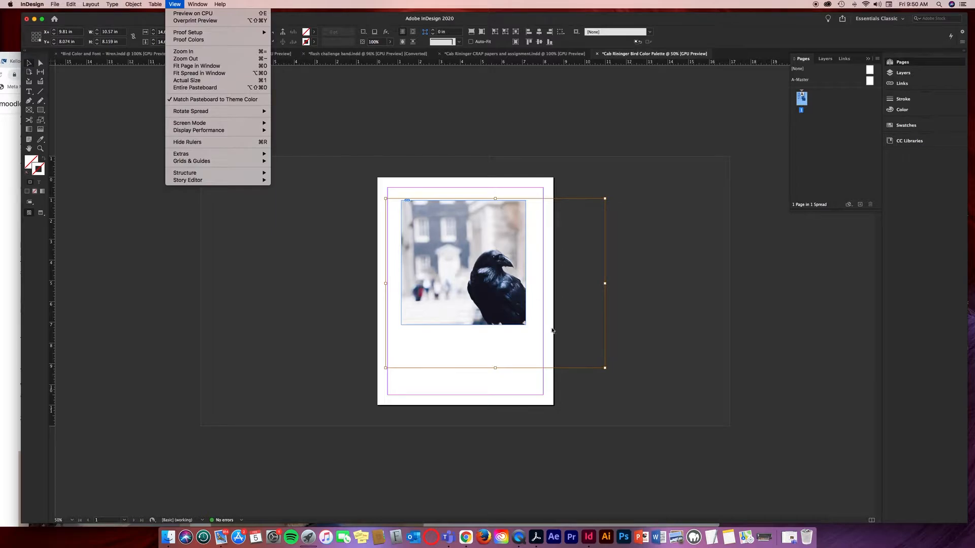
click(606, 368)
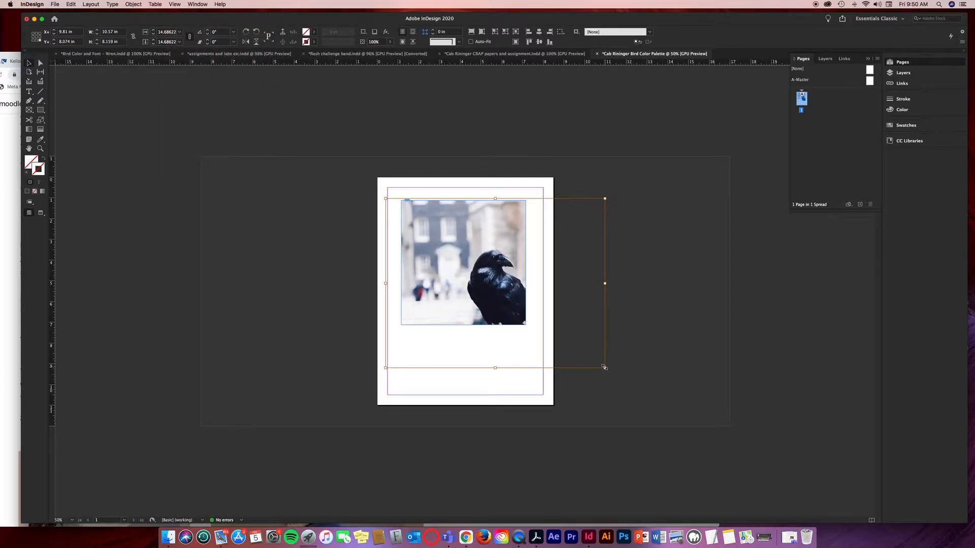
- Enlarge the crow photo to about 19.83 in by 15.3 in inside its frame and reposition it for a close-up crop
drag(605, 368, 796, 483)
drag(500, 289, 447, 278)
mouse_move(484, 288)
mouse_down()
mouse_move(468, 279)
mouse_move(501, 294)
mouse_move(493, 287)
mouse_up()
click(664, 327)
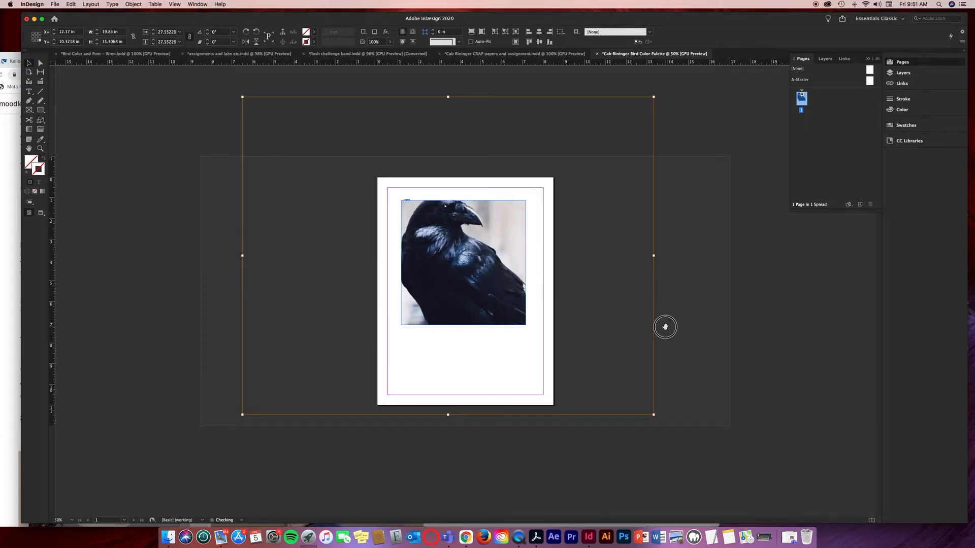
- Refit the crow photo to its square frame with Fill Frame Proportionally, working at 100% view
click(497, 278)
key(super+1)
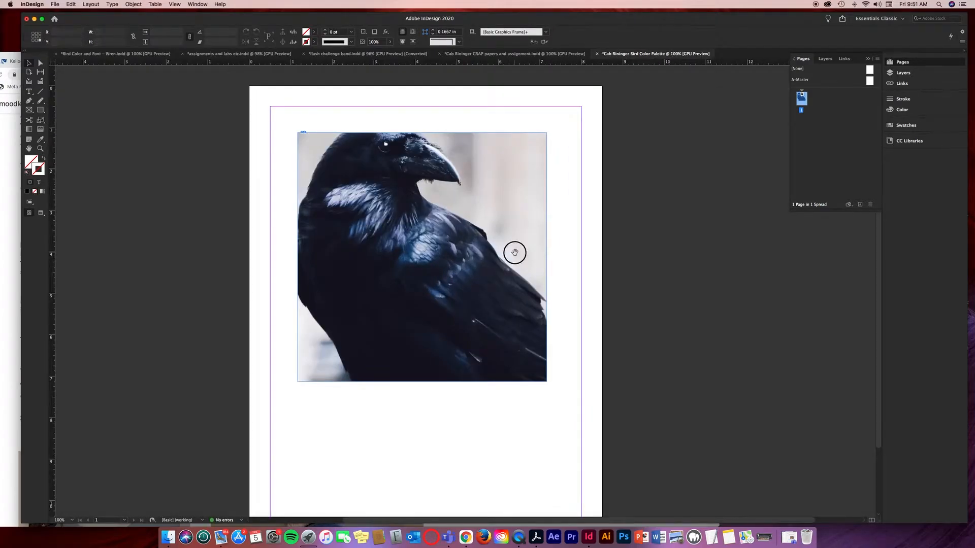
click(471, 32)
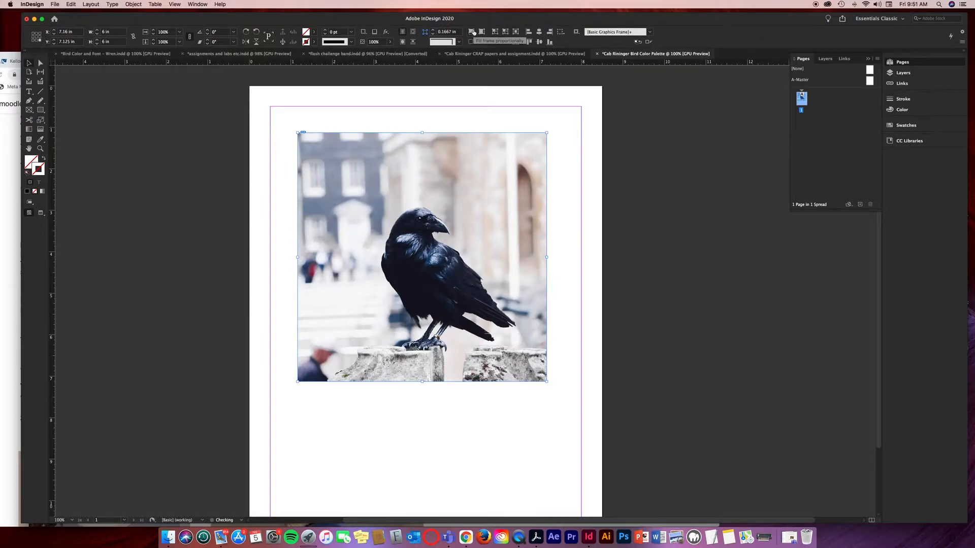
- Enlarge the crow photo slightly inside its frame and shift it up a little so the whole bird stays framed
double_click(473, 282)
drag(583, 383, 634, 419)
mouse_move(467, 325)
mouse_down()
mouse_move(459, 305)
mouse_move(464, 312)
mouse_up()
click(681, 347)
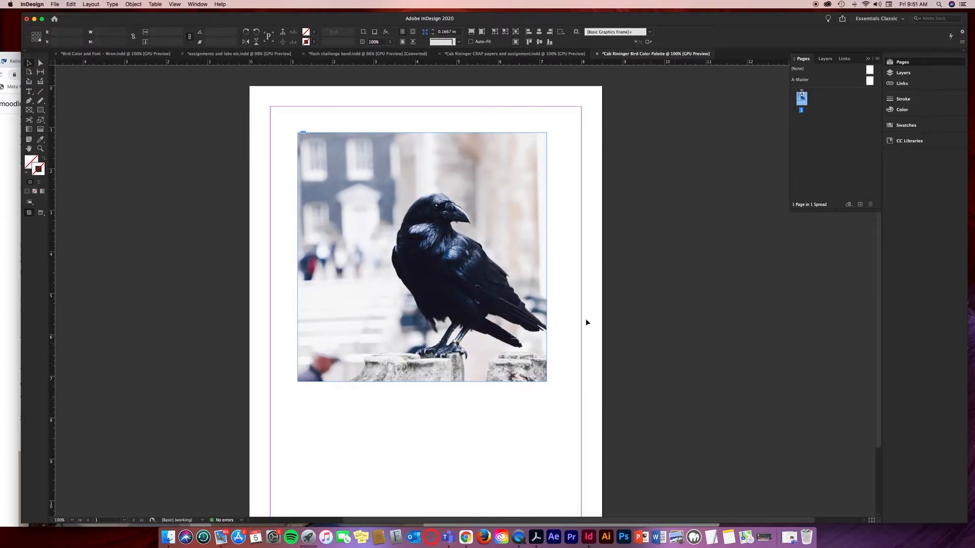
- Check the assignment specs in Chrome, return to InDesign and add a text frame about 7.48 by 2.53 in across the photo, reading Raven
click(12, 212)
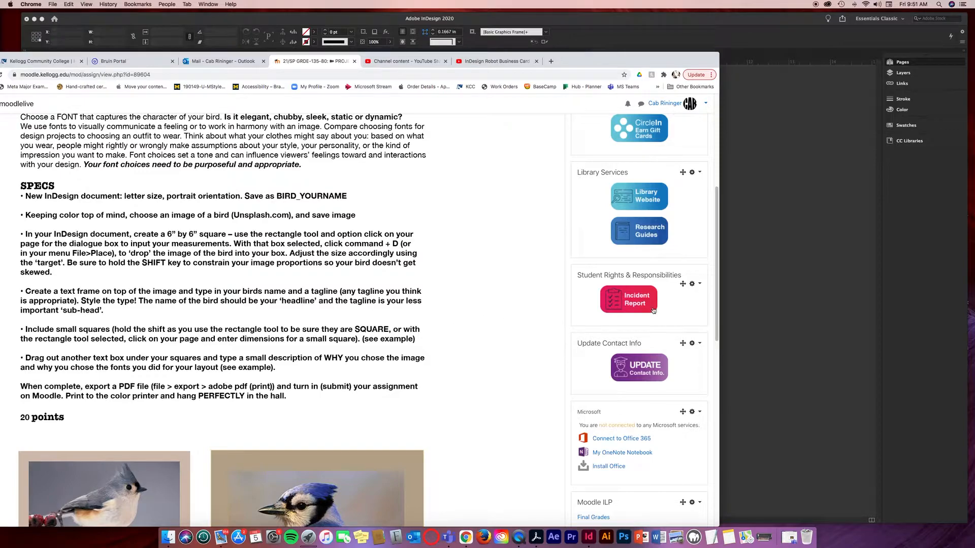
click(761, 300)
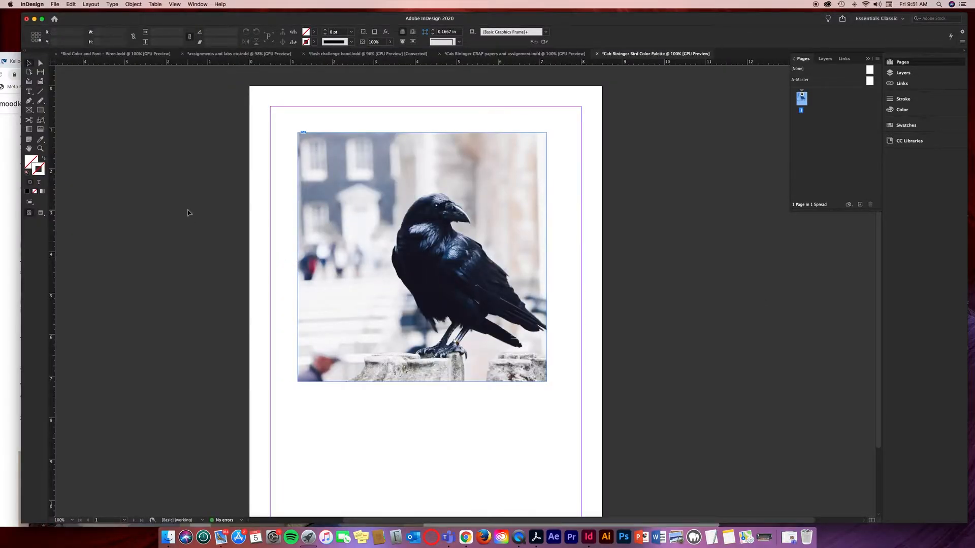
click(30, 92)
mouse_move(275, 260)
mouse_down()
mouse_move(457, 345)
mouse_move(489, 339)
mouse_move(577, 352)
mouse_move(585, 364)
mouse_up()
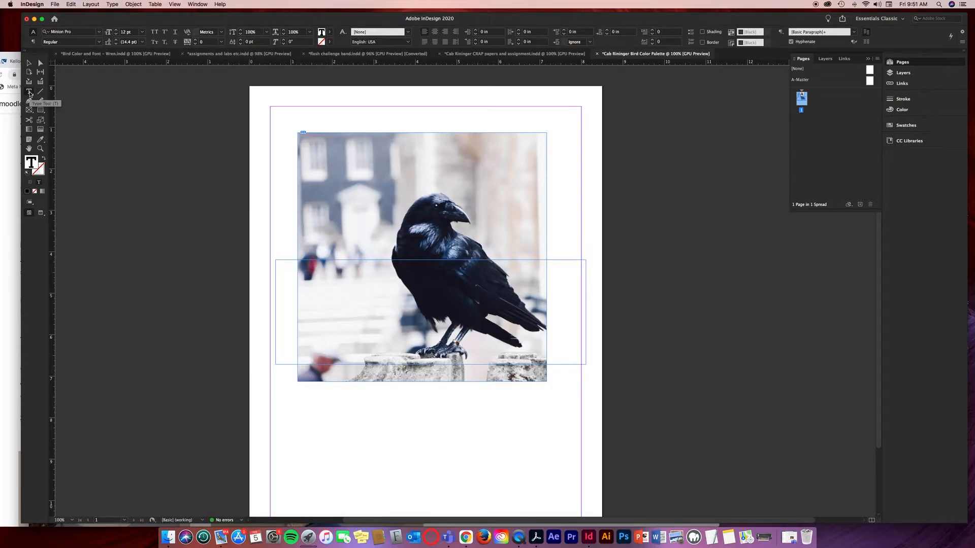
text(Raven)
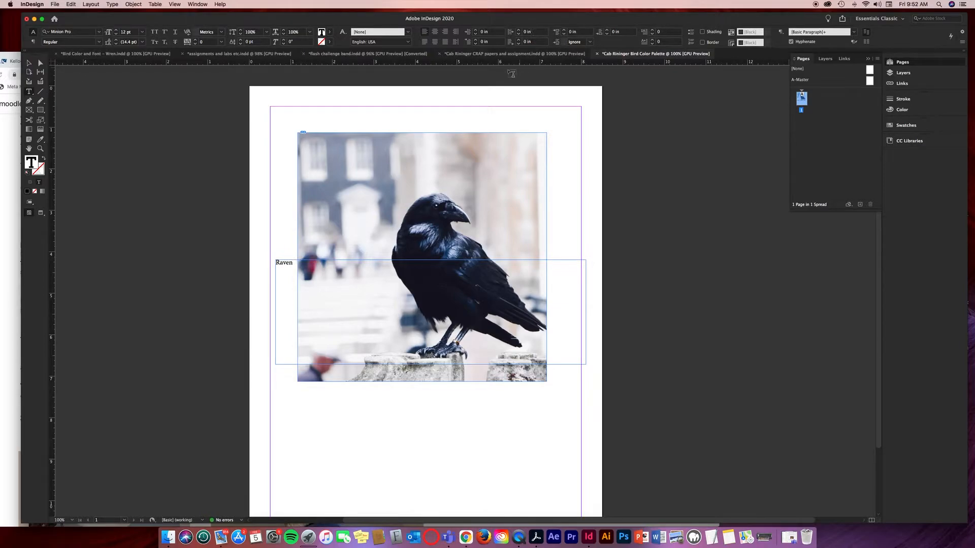
- Examine the headline styling in the finished Wren example document, then return to the Bird Color Palette document
scroll(628, 108, up, 2)
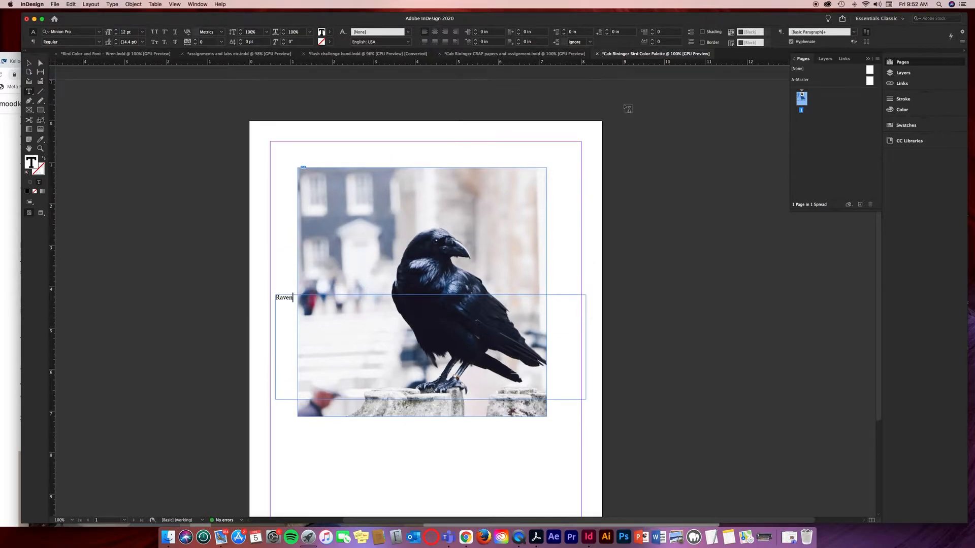
scroll(628, 109, down, 6)
scroll(627, 109, up, 6)
click(116, 54)
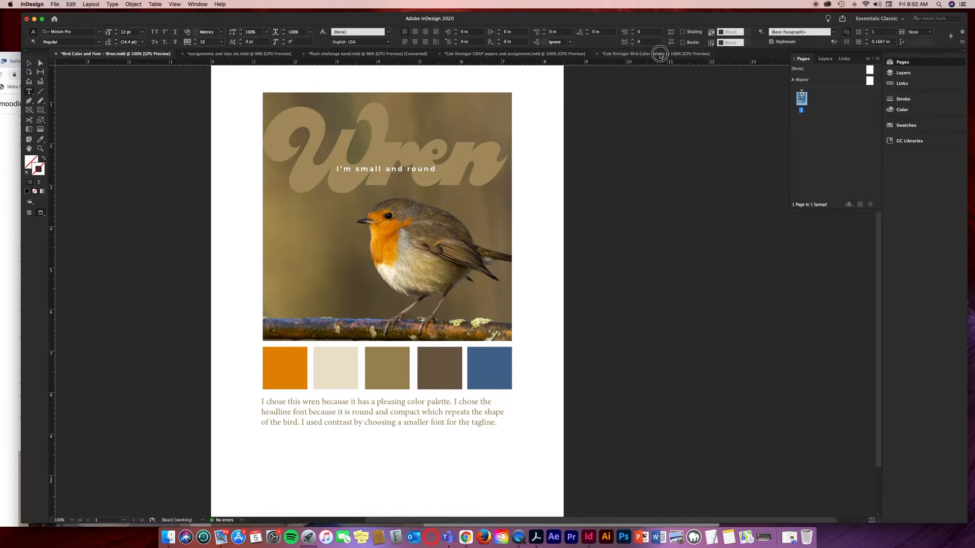
click(644, 55)
drag(644, 57, 214, 56)
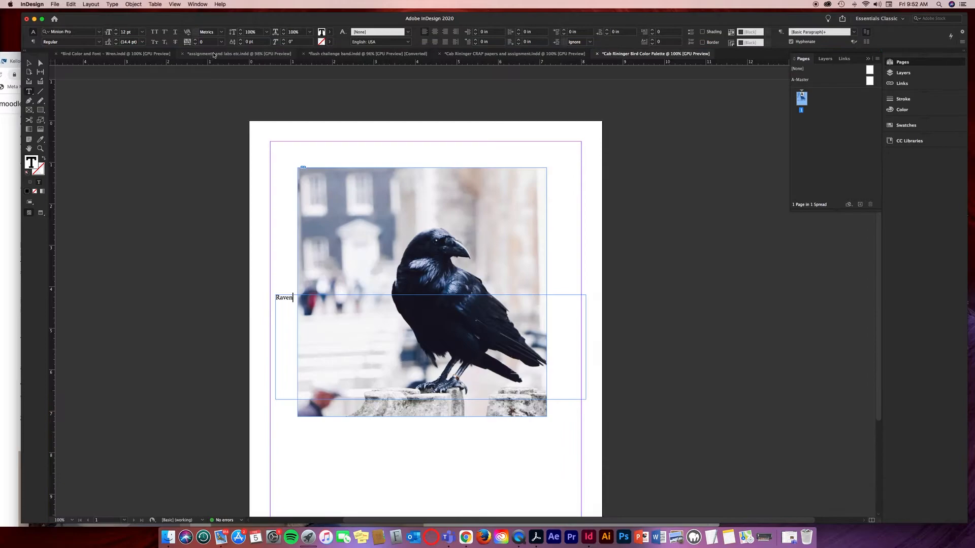
drag(293, 298, 267, 298)
click(143, 32)
click(142, 32)
click(142, 32)
click(142, 32)
click(143, 32)
click(174, 101)
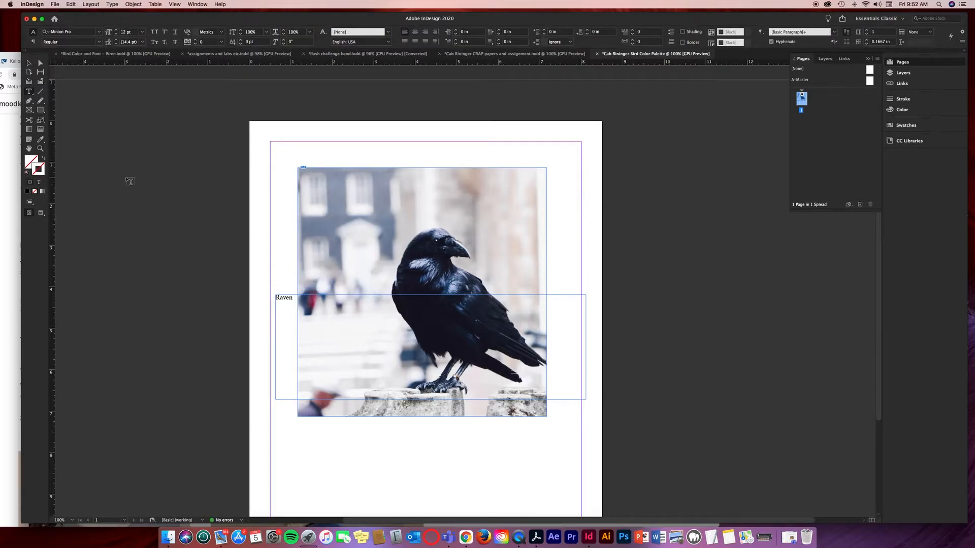
- Show the Character settings beside the page and choose a 72 pt font size with no text selected
key(super+t)
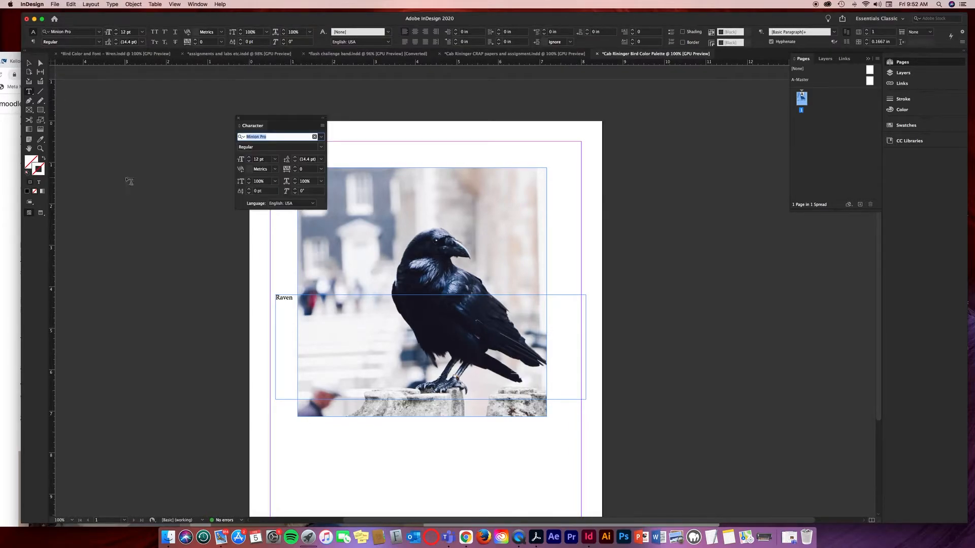
drag(278, 119, 662, 117)
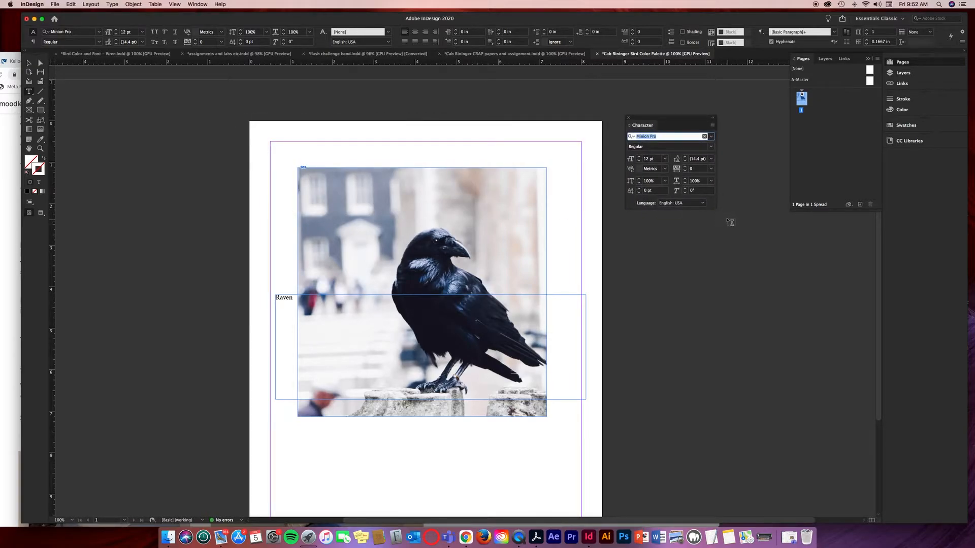
click(666, 159)
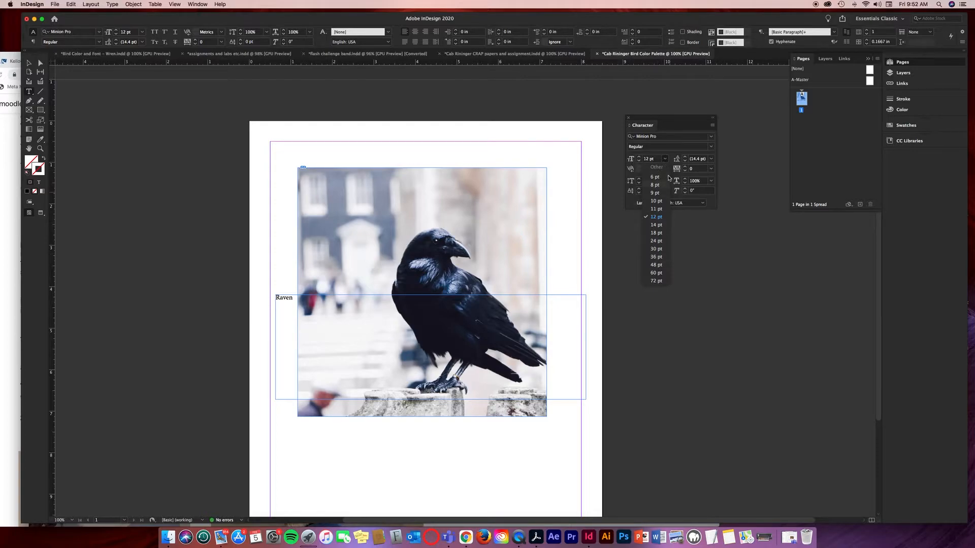
click(667, 159)
click(666, 159)
click(663, 282)
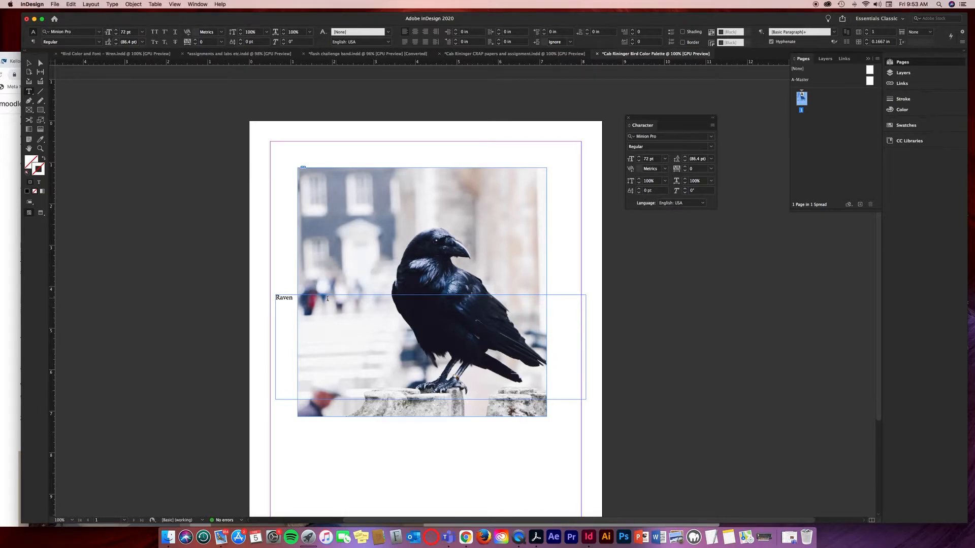
- Select the word Raven and enlarge its font size to 222 pt
double_click(289, 298)
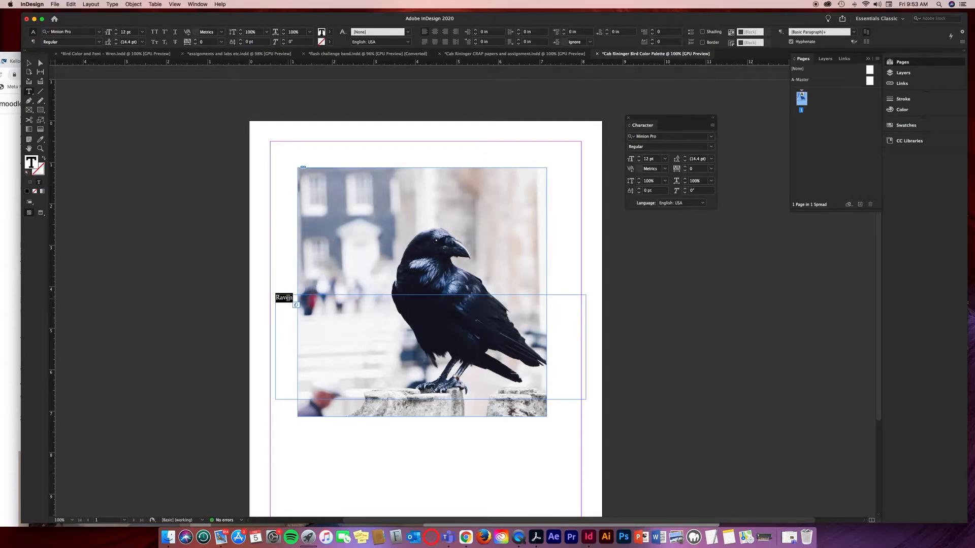
click(665, 160)
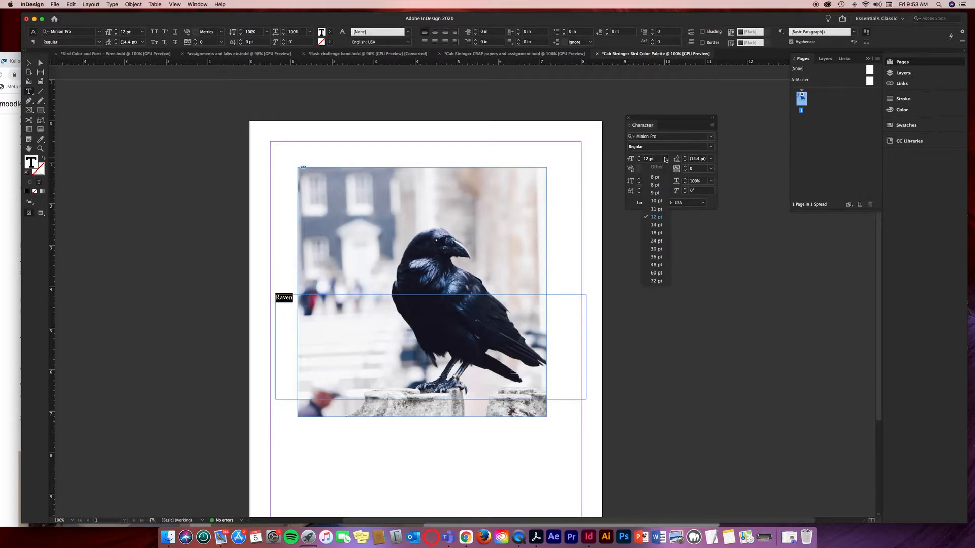
click(656, 281)
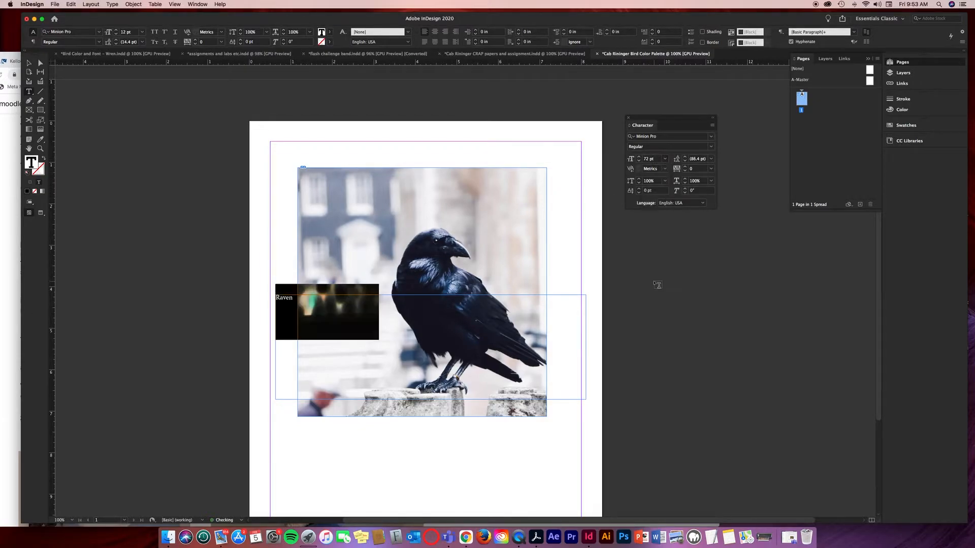
click(639, 157)
click(638, 157)
click(639, 158)
click(639, 157)
click(649, 159)
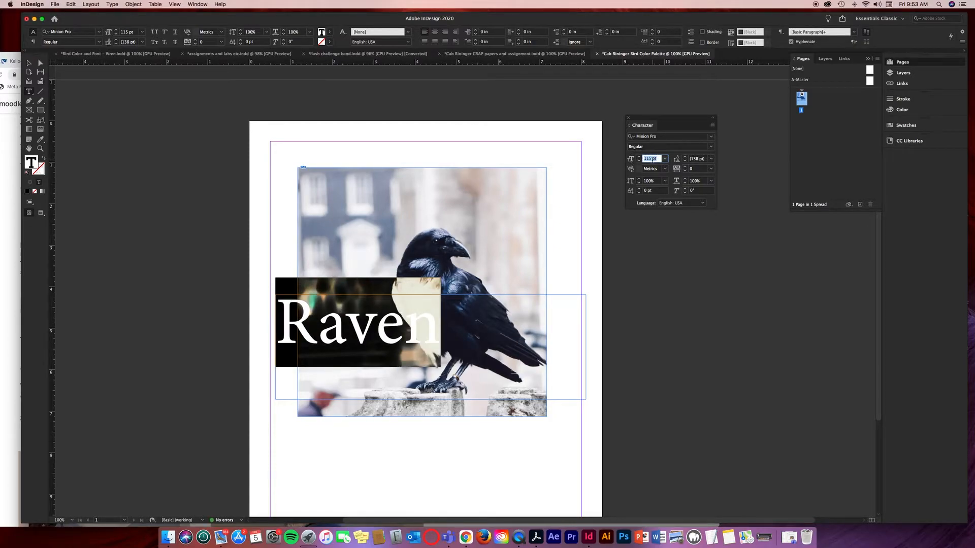
text(222)
key(Return)
key(Escape)
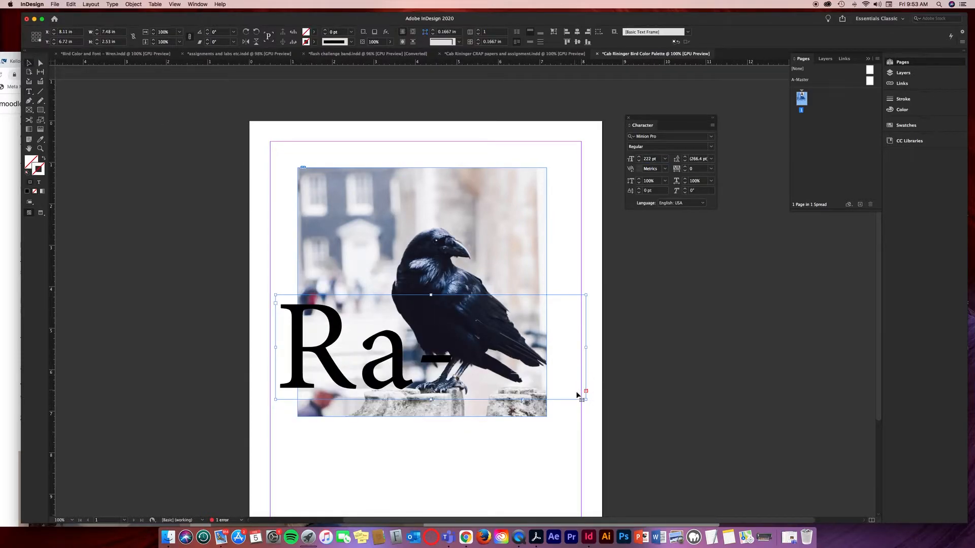
- Enlarge the Raven text frame to about 10.8 by 4.36 in and move the headline up above the crow's head
drag(560, 295, 550, 226)
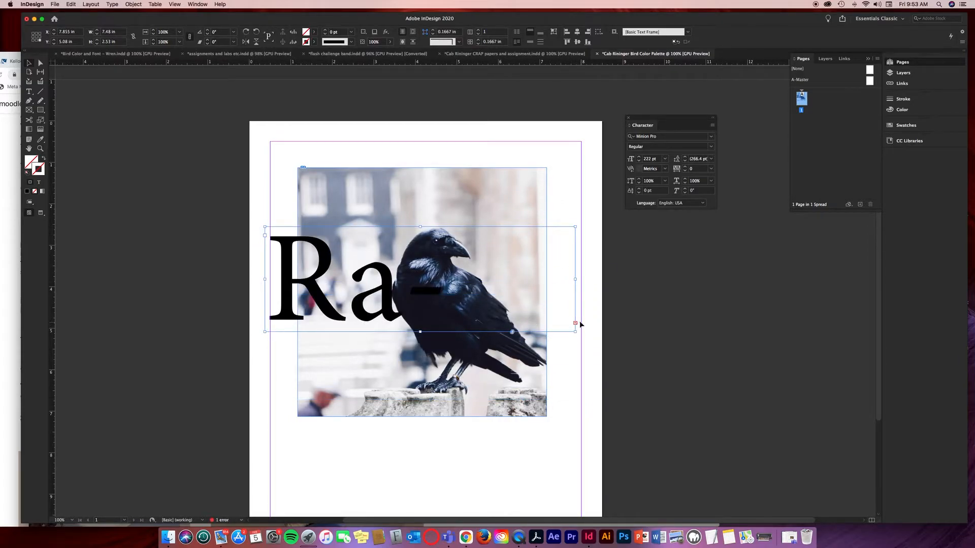
drag(576, 331, 714, 408)
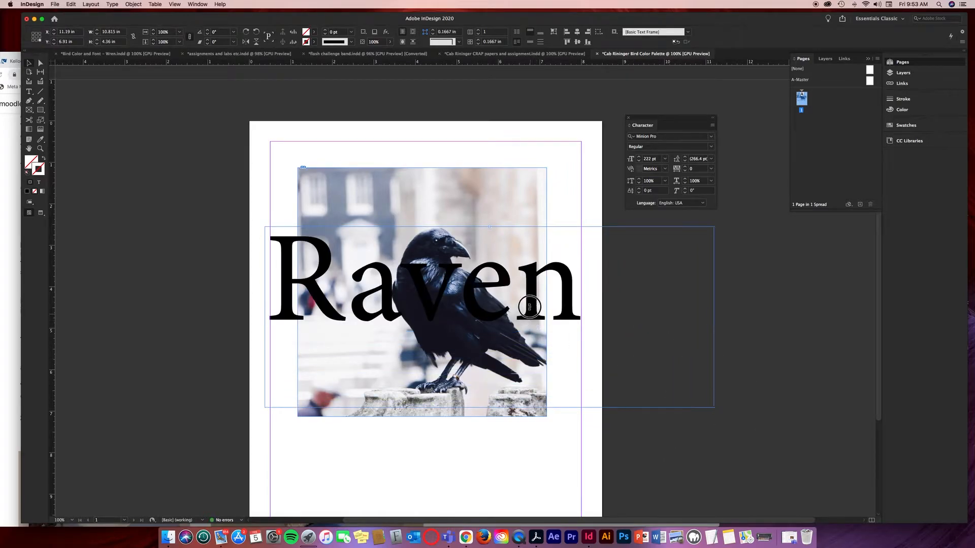
drag(530, 307, 528, 279)
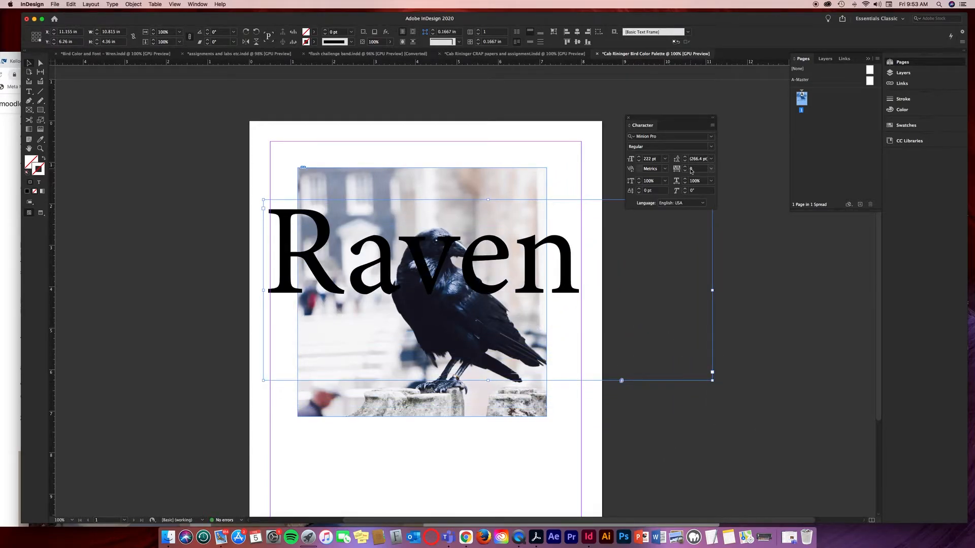
drag(563, 246, 512, 172)
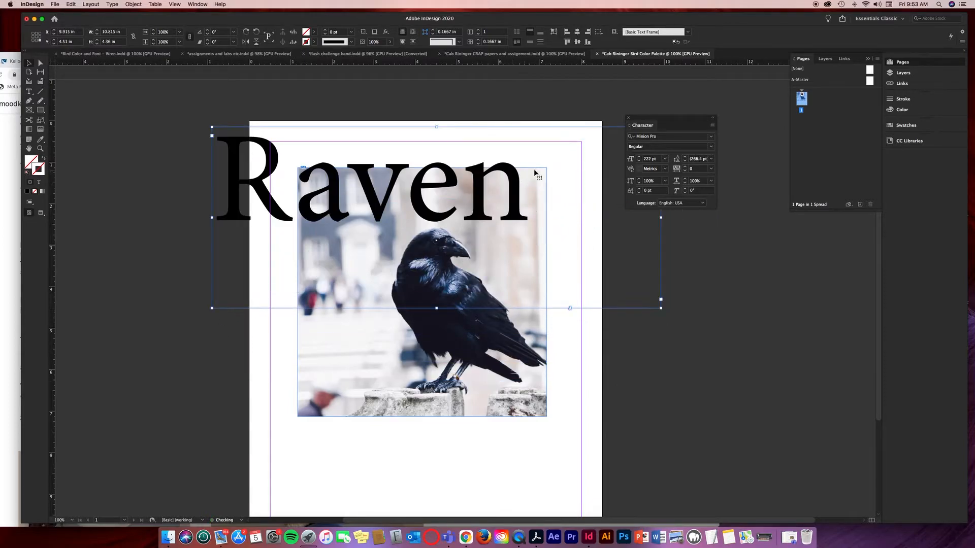
- Tighten the tracking of the Raven headline to -120
drag(680, 122, 692, 121)
click(724, 166)
click(722, 177)
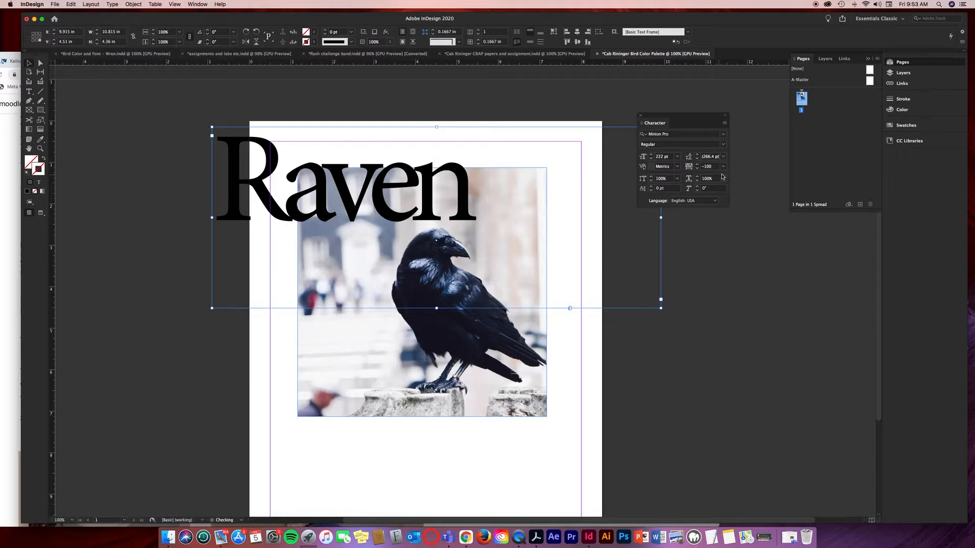
click(697, 169)
click(697, 169)
click(698, 169)
click(697, 168)
click(698, 169)
click(698, 169)
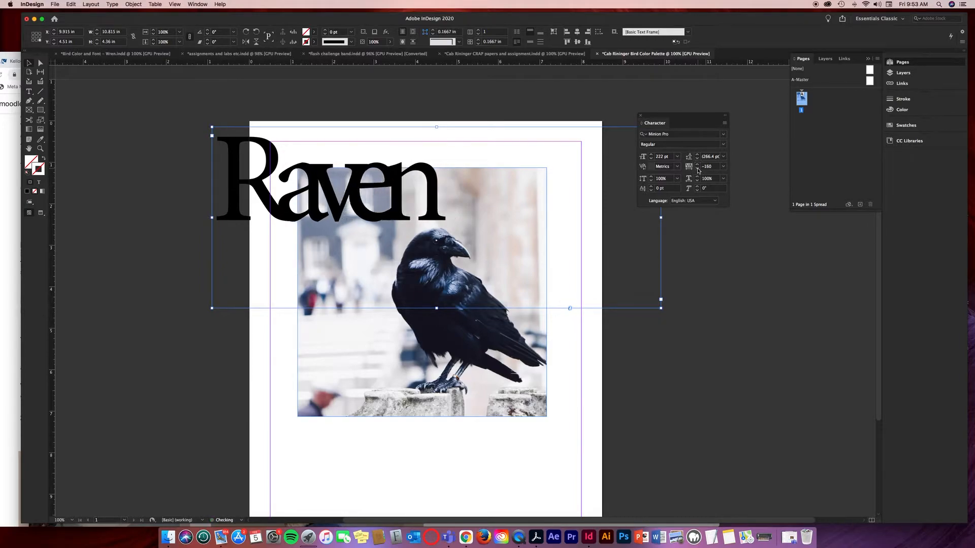
click(697, 164)
click(697, 165)
click(697, 165)
click(697, 164)
click(698, 164)
click(698, 165)
click(698, 165)
click(698, 165)
click(697, 165)
click(698, 165)
click(697, 168)
click(697, 169)
click(697, 169)
click(698, 169)
click(698, 168)
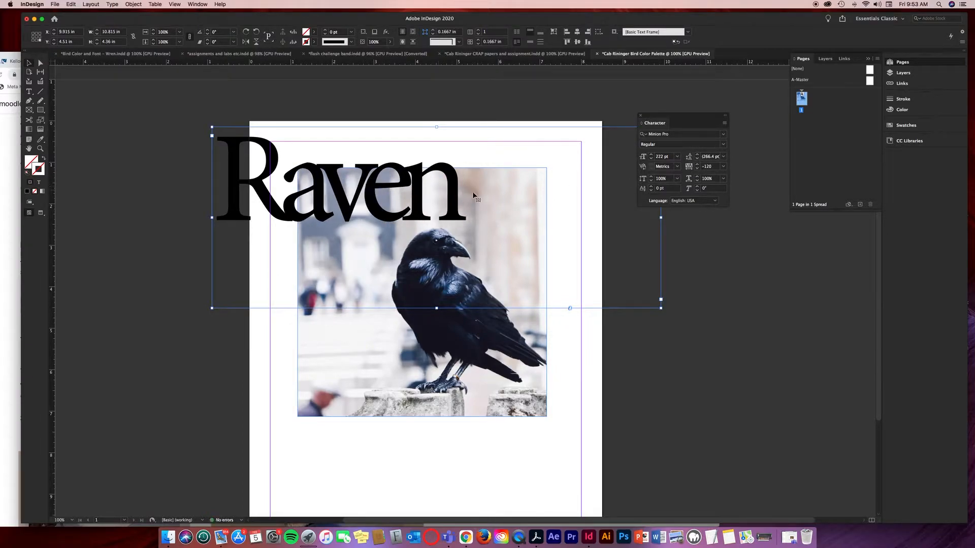
- Set the kerning between the v and e of Raven to -20
click(29, 91)
click(317, 200)
click(364, 198)
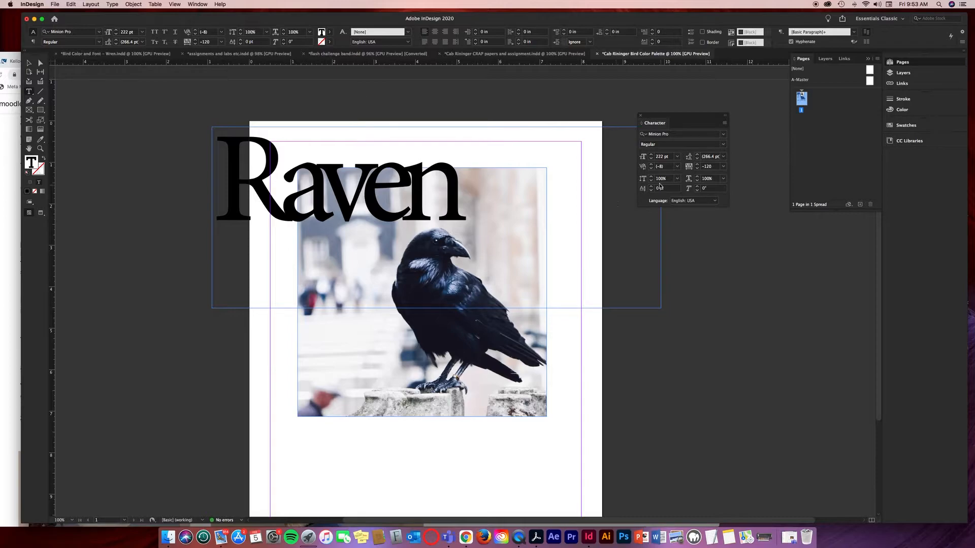
click(652, 170)
click(651, 170)
click(652, 169)
click(652, 169)
click(652, 170)
click(651, 169)
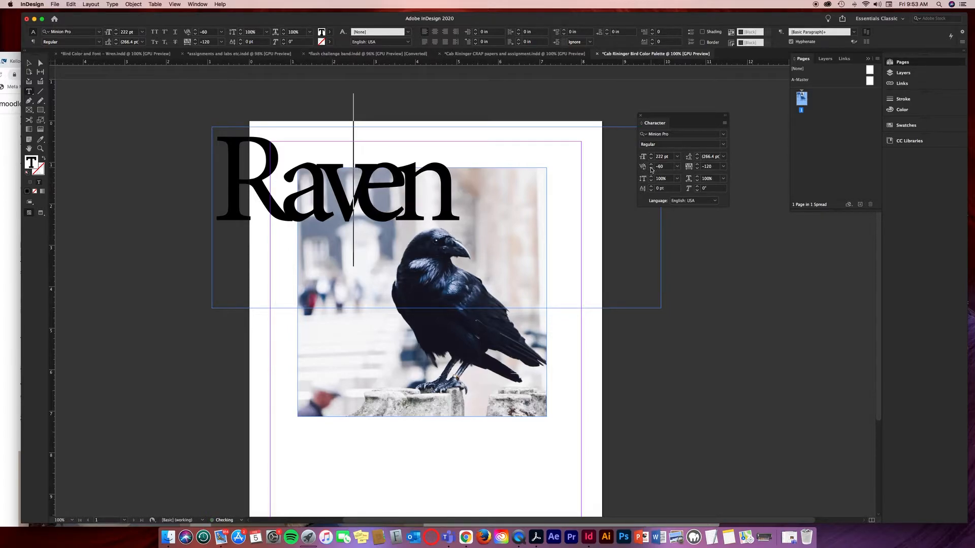
click(651, 165)
click(651, 165)
click(651, 165)
click(650, 165)
click(651, 165)
click(651, 165)
click(651, 165)
click(651, 165)
click(652, 169)
click(651, 169)
click(652, 169)
click(651, 170)
click(652, 170)
click(652, 169)
click(652, 169)
click(652, 169)
click(652, 169)
click(651, 169)
click(651, 169)
click(651, 170)
click(651, 170)
click(651, 165)
click(650, 165)
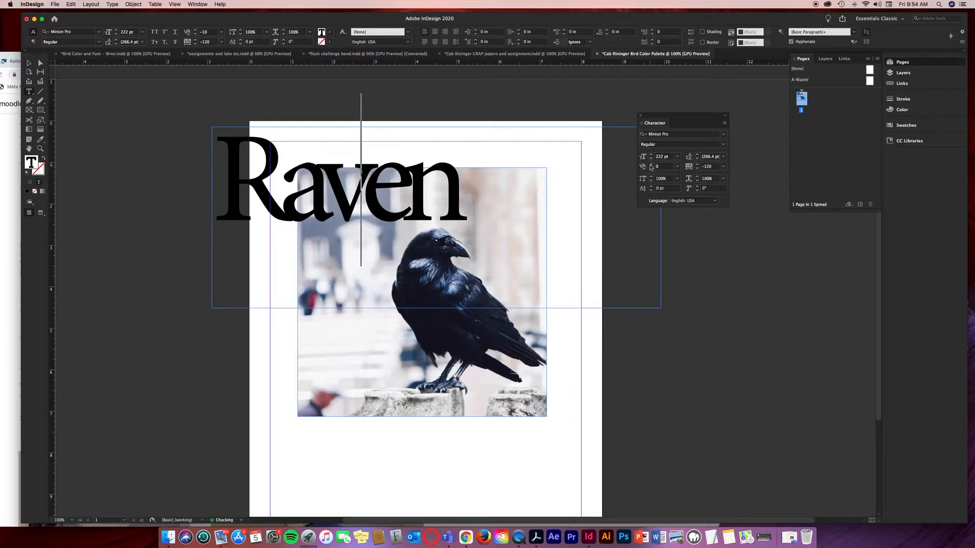
click(652, 170)
click(652, 170)
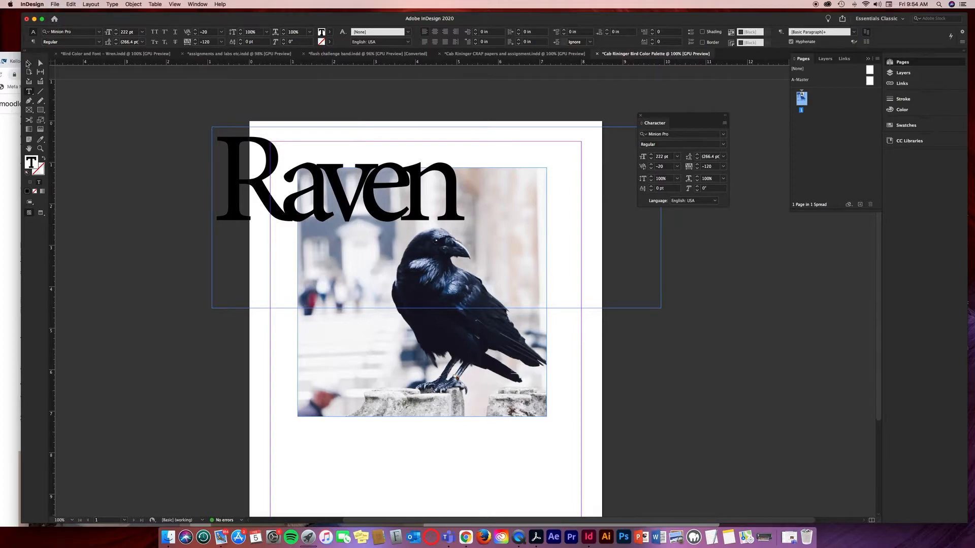
key(Escape)
- Move the Raven headline down across the lower half of the crow photo, starting at the photo's left edge
click(373, 208)
drag(373, 208, 455, 363)
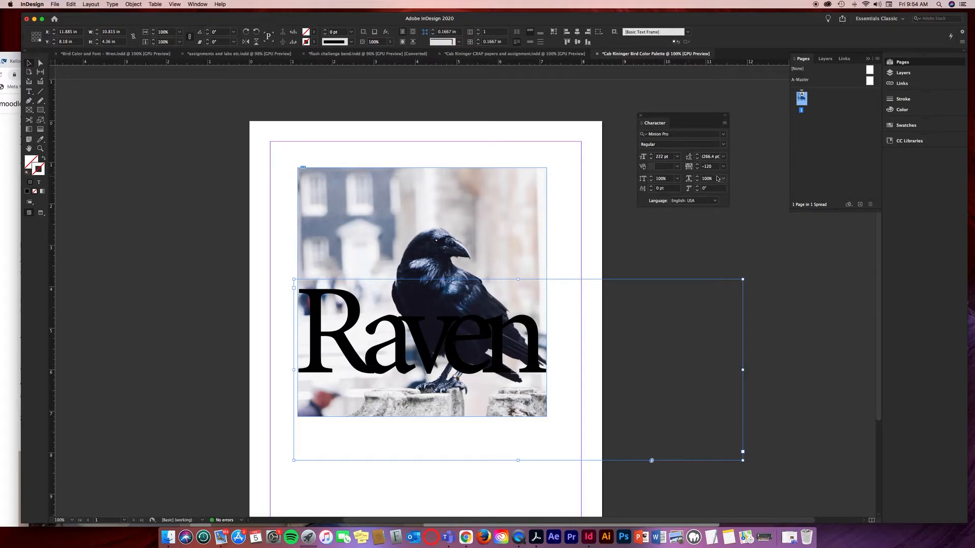
click(638, 246)
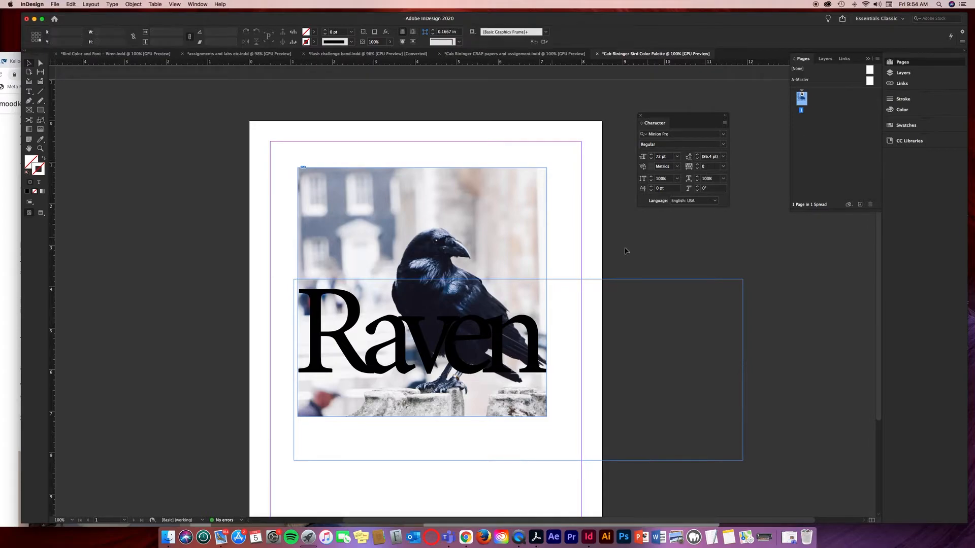
drag(532, 341, 532, 341)
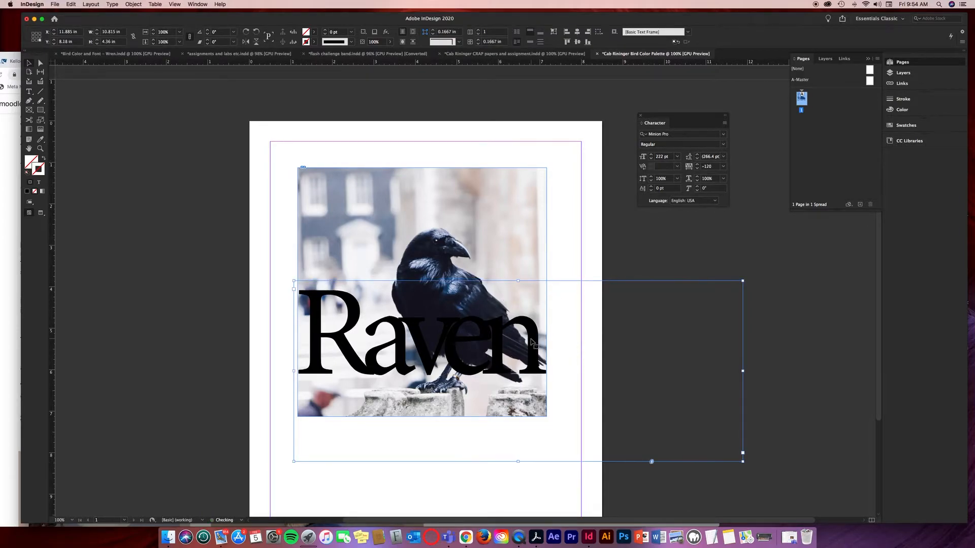
- Show the document's color swatches in a floating panel beside the character settings
click(916, 126)
drag(807, 122, 759, 94)
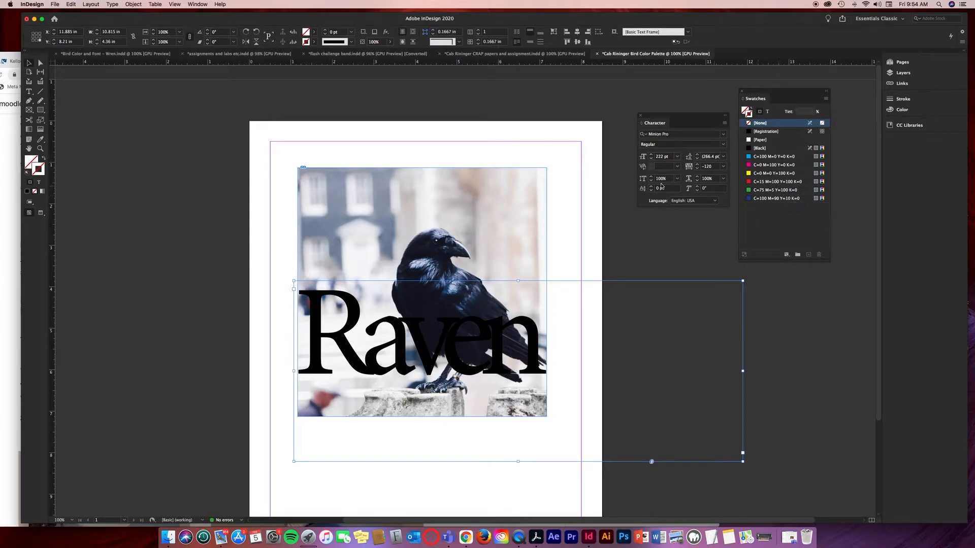
- Shrink the Raven text frame to about 6.51 by 2.5 in so it fits closely around the headline
click(576, 181)
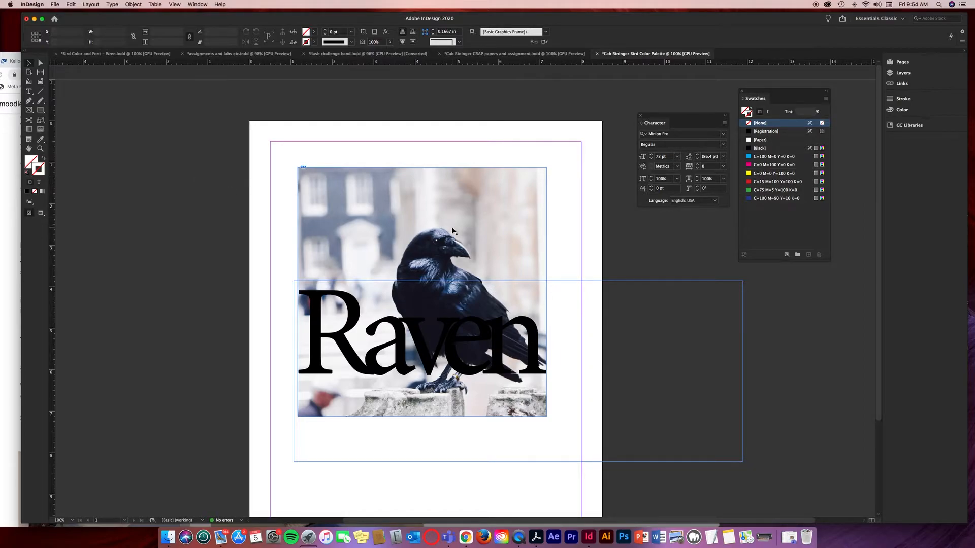
click(668, 430)
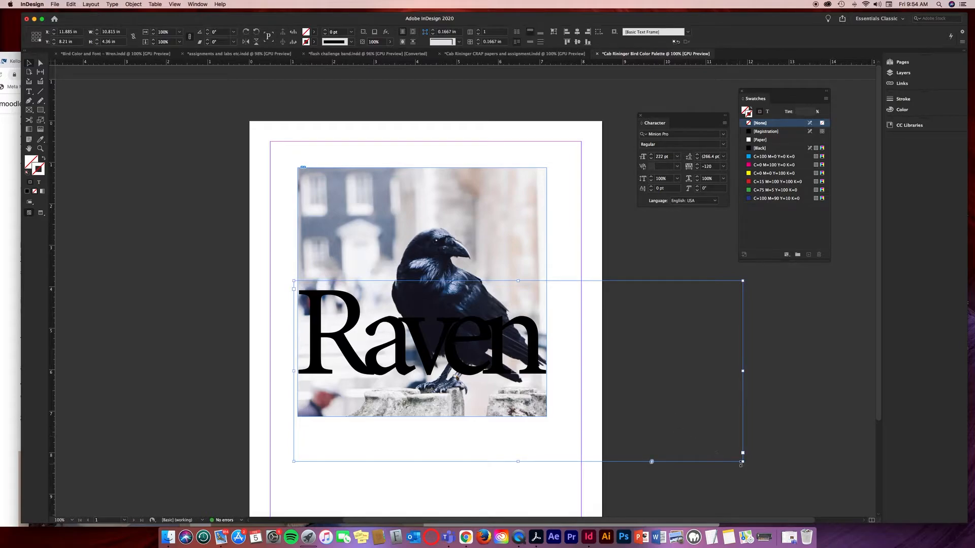
drag(743, 462, 563, 384)
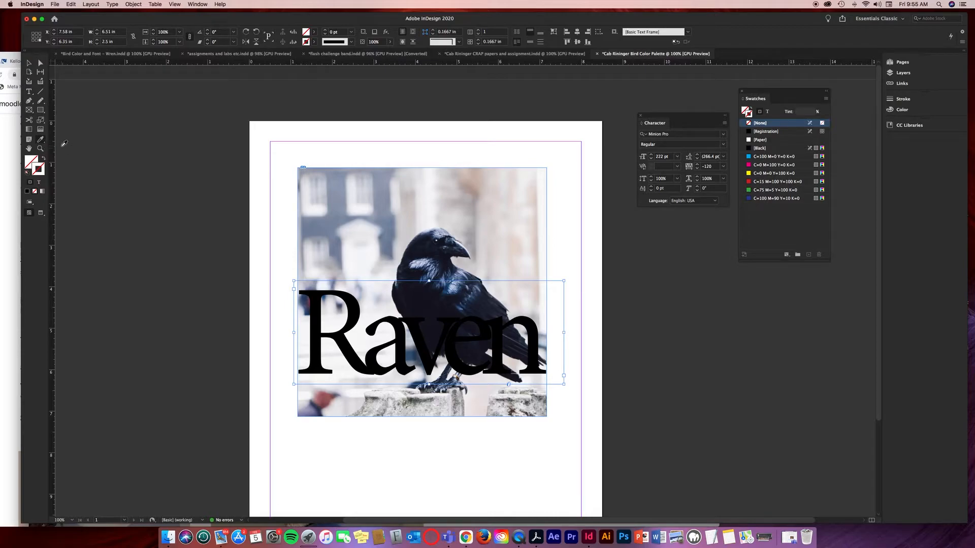
- Extract a color theme from the crow photo with the Color Theme tool
click(42, 140)
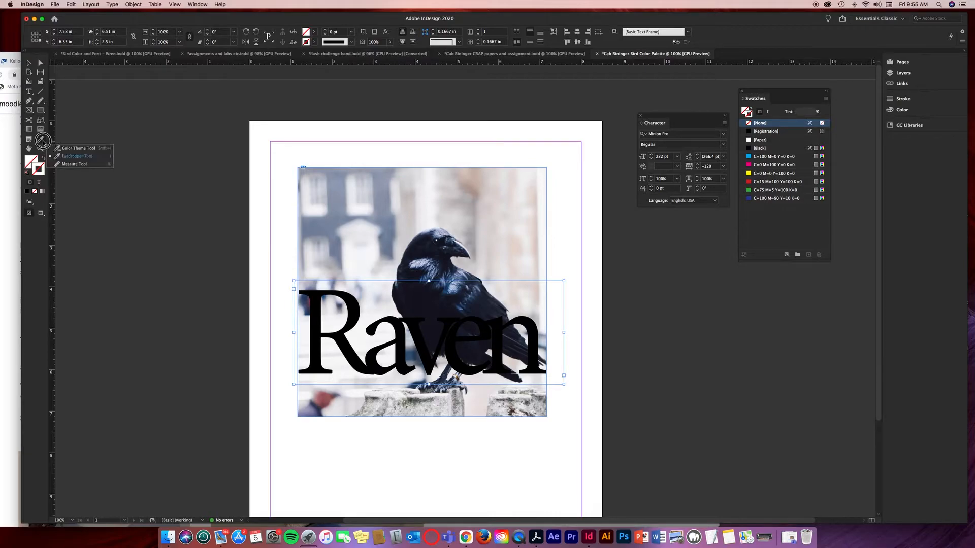
drag(42, 141, 73, 148)
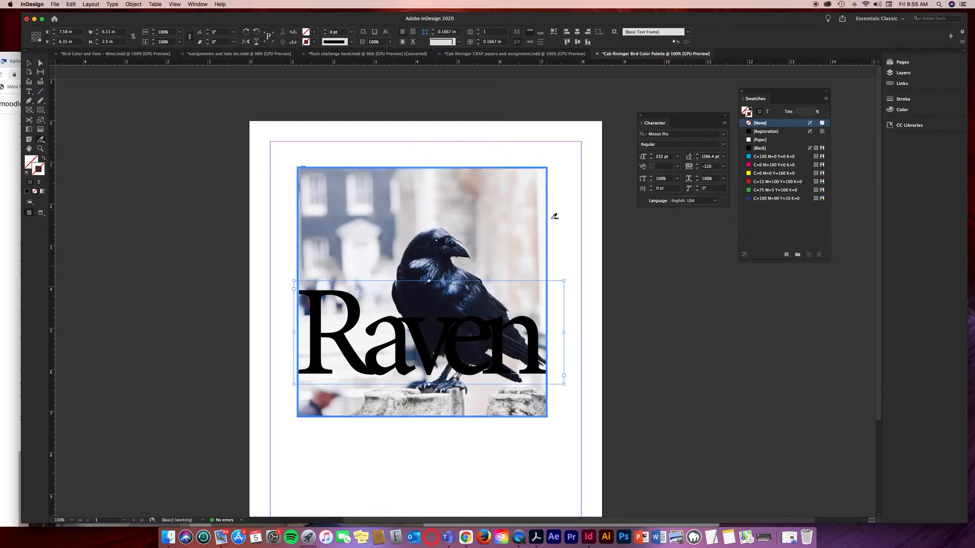
click(428, 208)
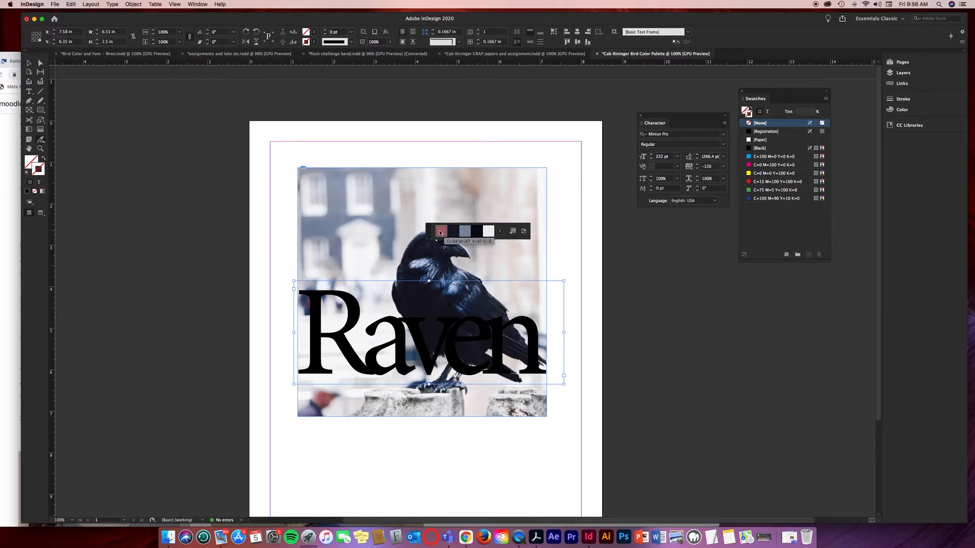
- Compare the Bright, Dark, Muted and Colorful variations of the theme extracted from the photo
click(500, 232)
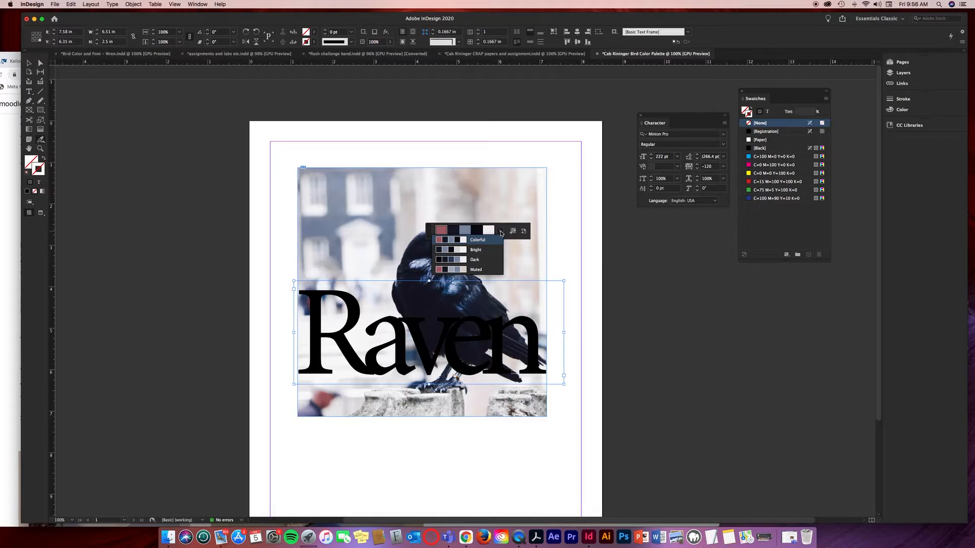
click(482, 250)
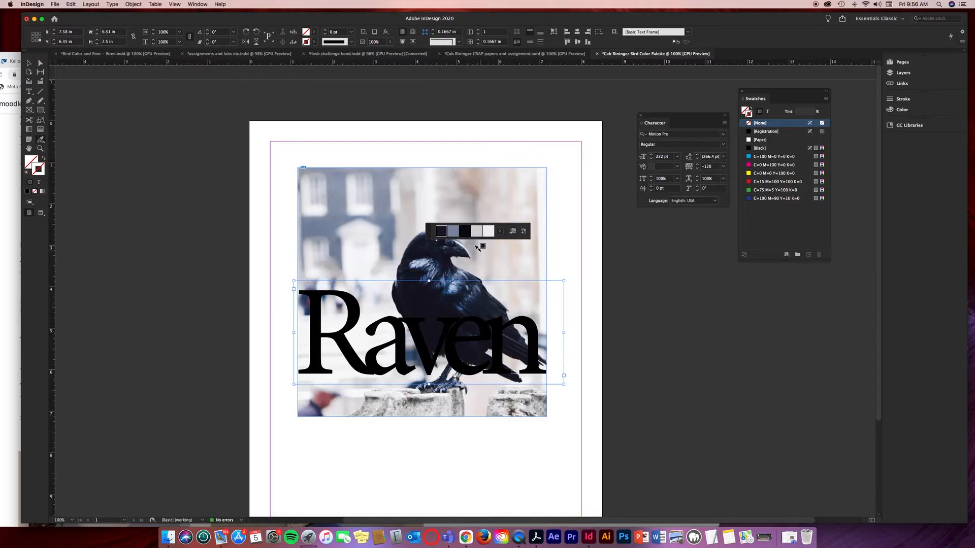
click(501, 233)
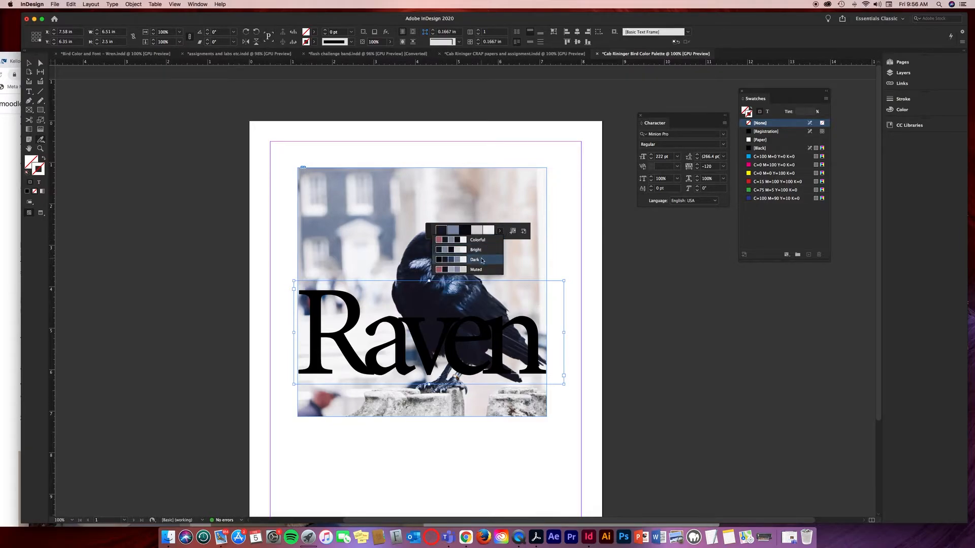
click(482, 259)
click(501, 233)
click(482, 268)
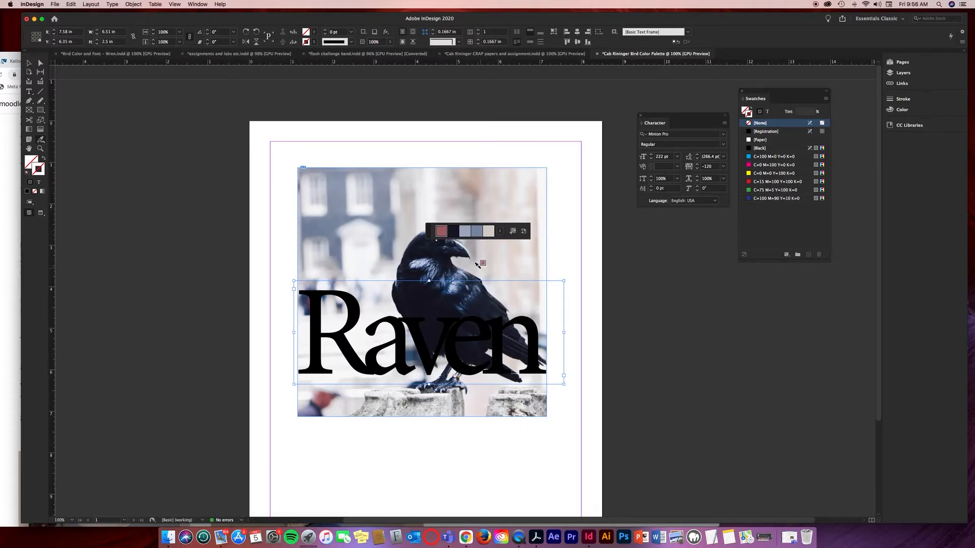
click(501, 232)
click(477, 239)
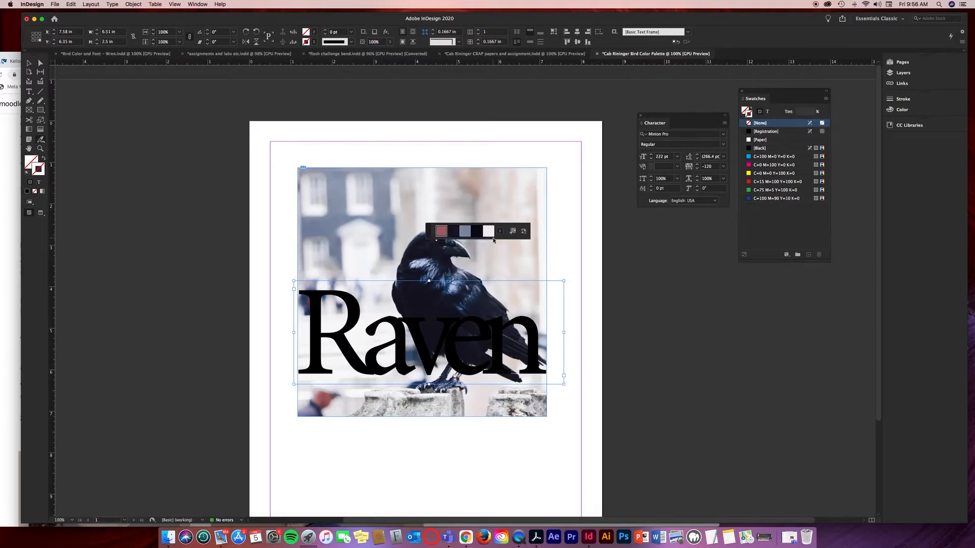
- Choose the Muted variation of the photo's color theme and add it to the document swatches
click(500, 234)
click(478, 269)
drag(432, 228, 380, 144)
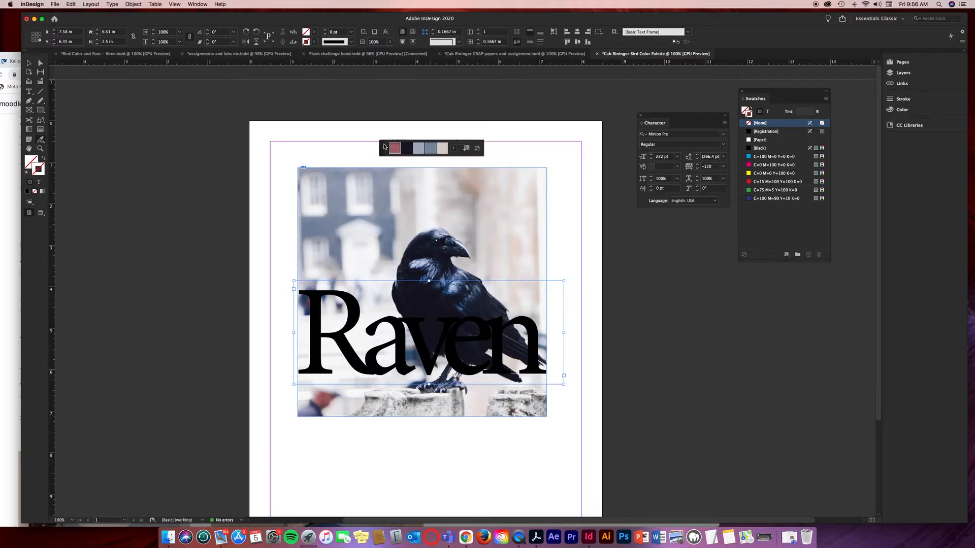
click(454, 149)
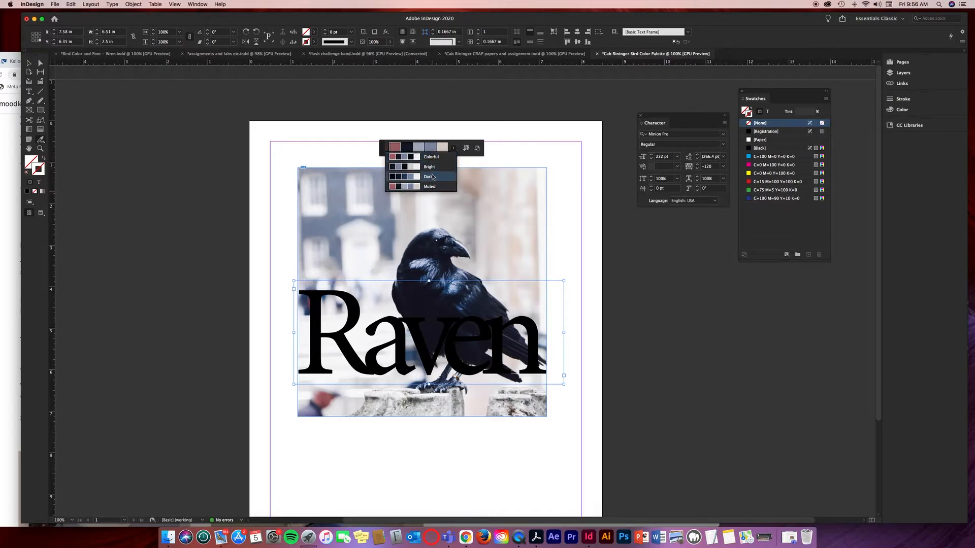
click(466, 148)
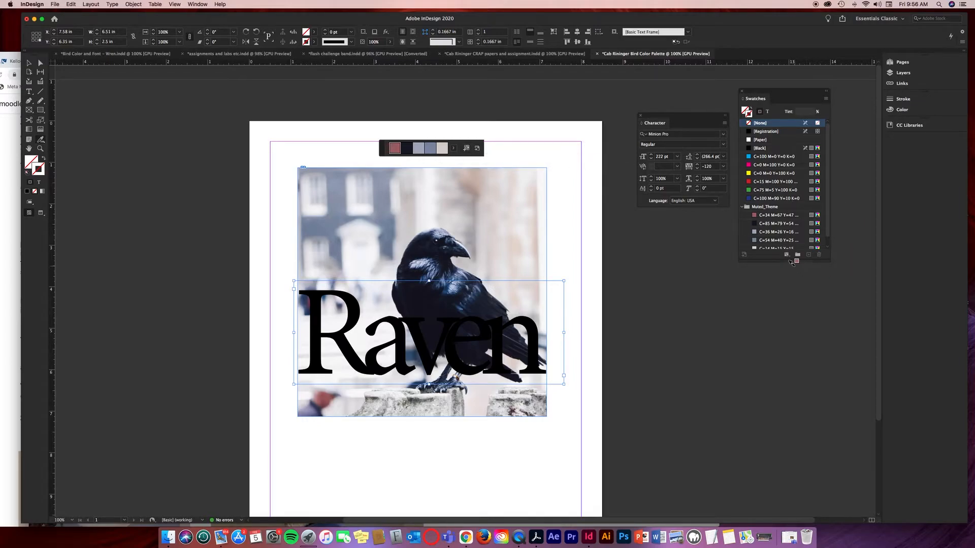
- Enlarge the floating swatch list to show the whole Muted_Theme group and place it beside the character settings
mouse_move(779, 92)
mouse_down()
mouse_move(790, 101)
mouse_move(781, 101)
mouse_up()
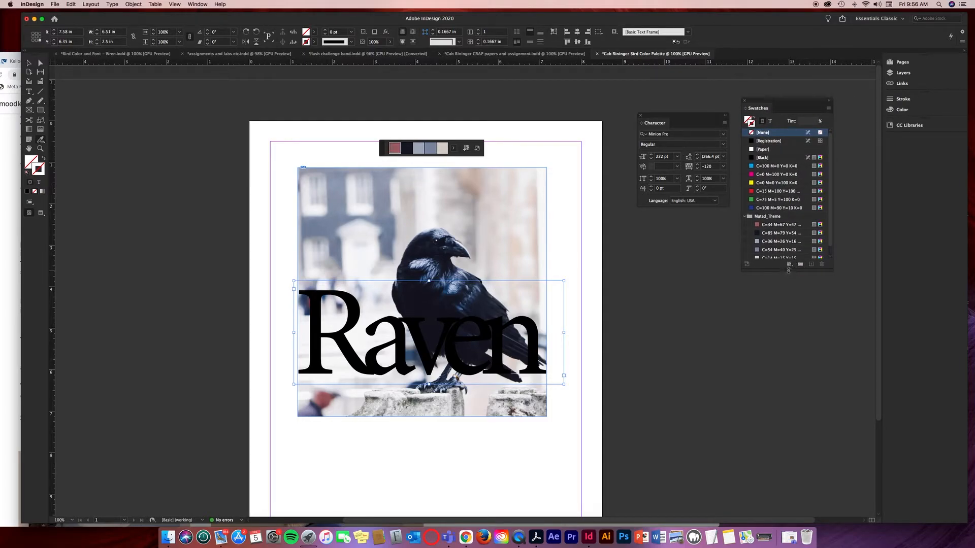
drag(788, 270, 807, 400)
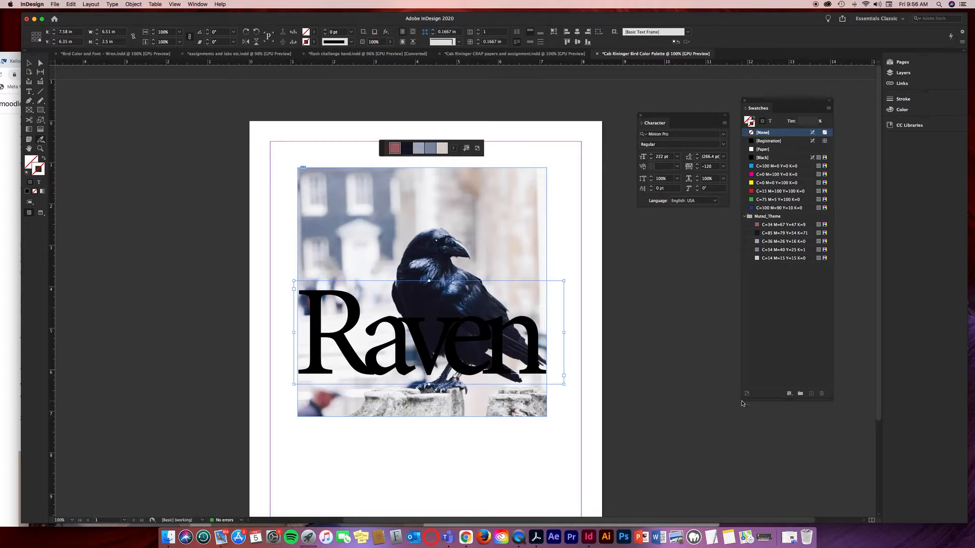
click(741, 398)
mouse_move(740, 397)
mouse_down()
mouse_move(644, 387)
mouse_move(735, 392)
mouse_up()
drag(759, 110, 768, 129)
click(787, 127)
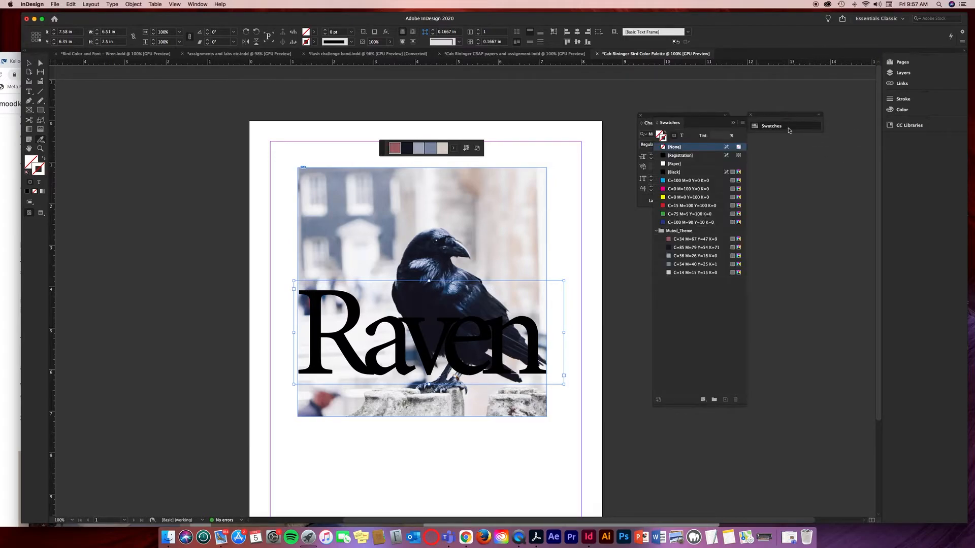
drag(709, 119, 798, 120)
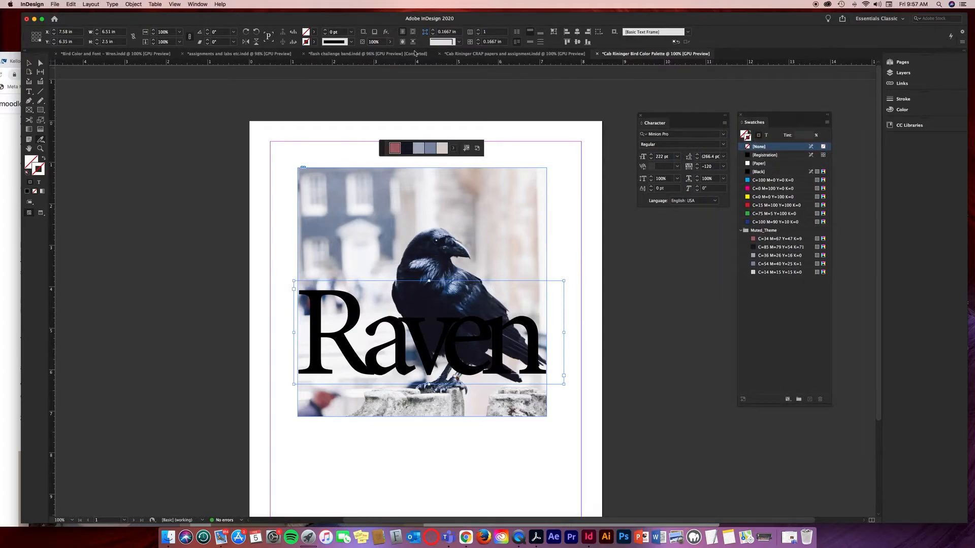
click(197, 4)
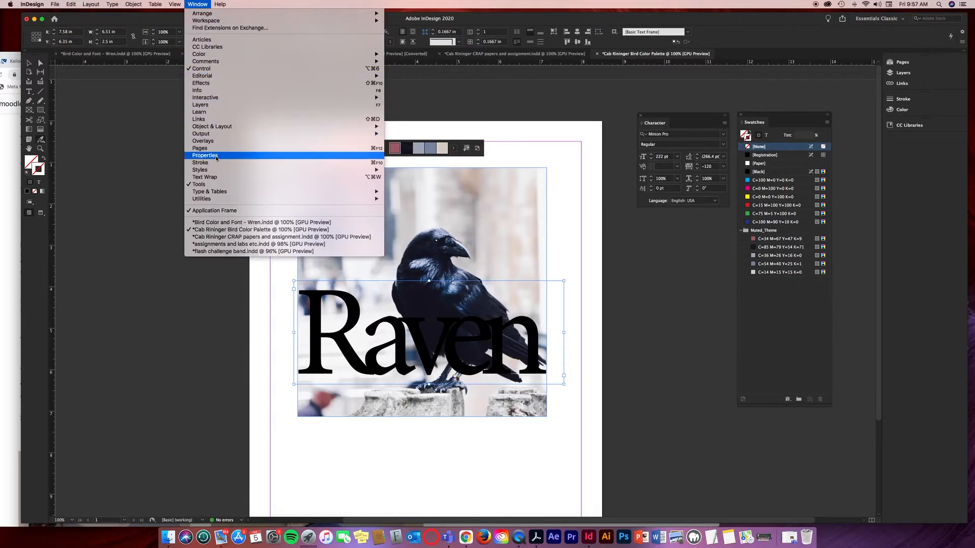
click(691, 314)
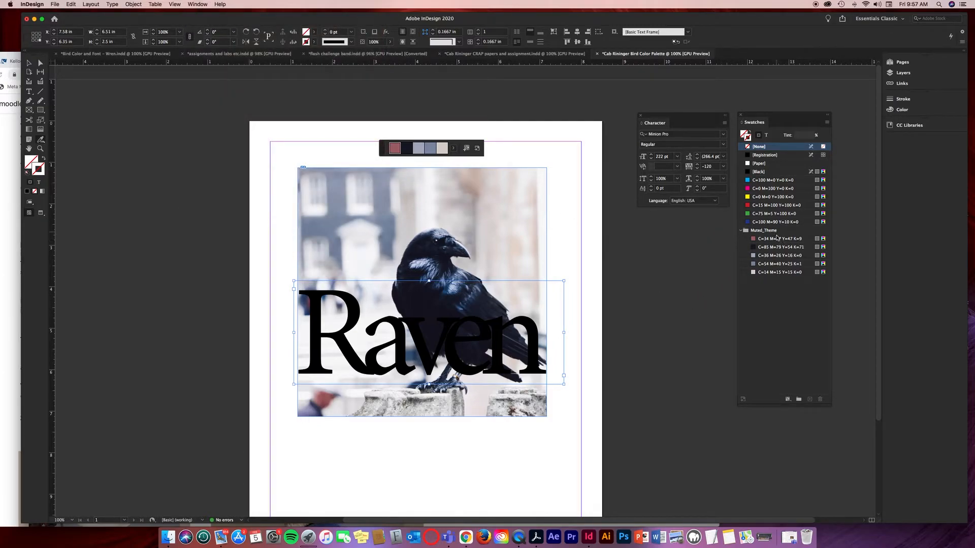
click(741, 230)
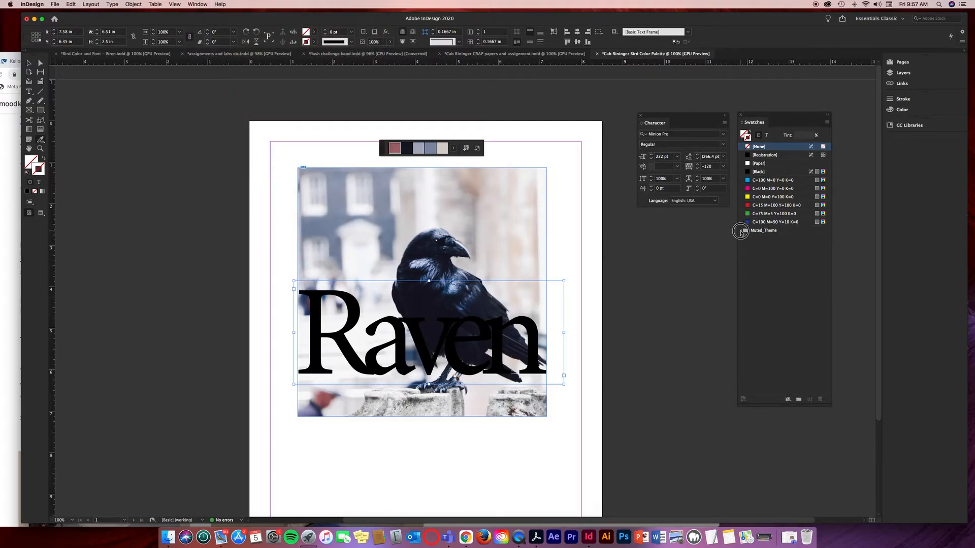
click(742, 232)
click(741, 232)
click(743, 231)
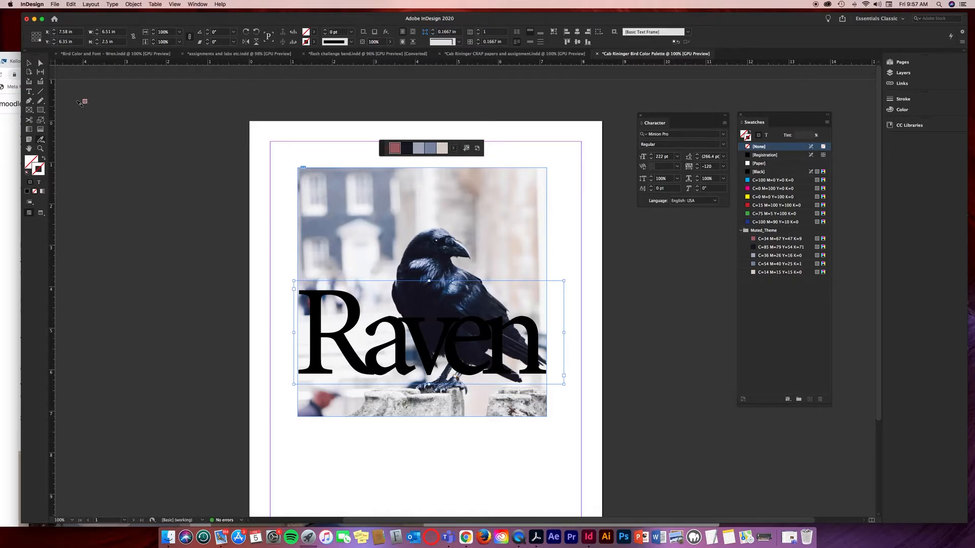
- Color the Raven headline text with the muted red swatch C=34 M=67 Y=47 K=9
click(29, 93)
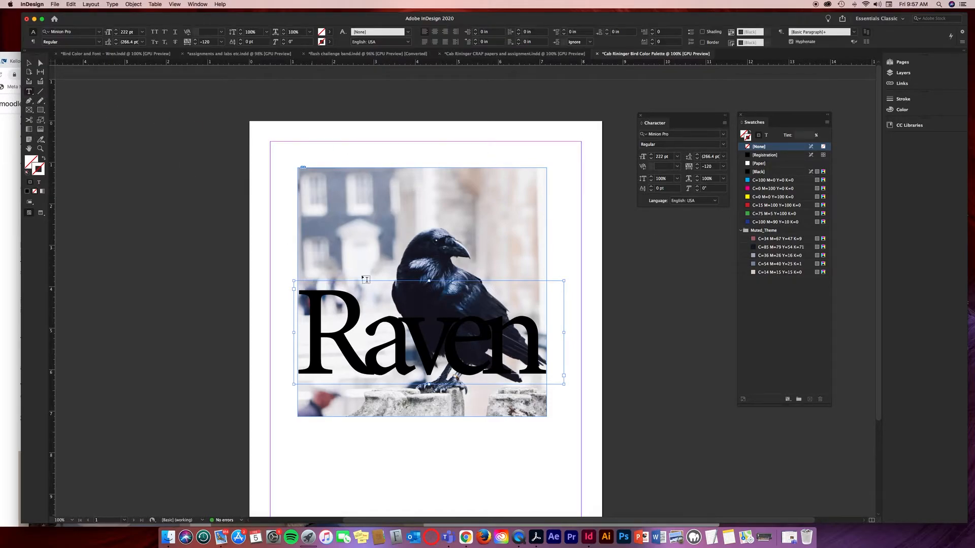
double_click(423, 333)
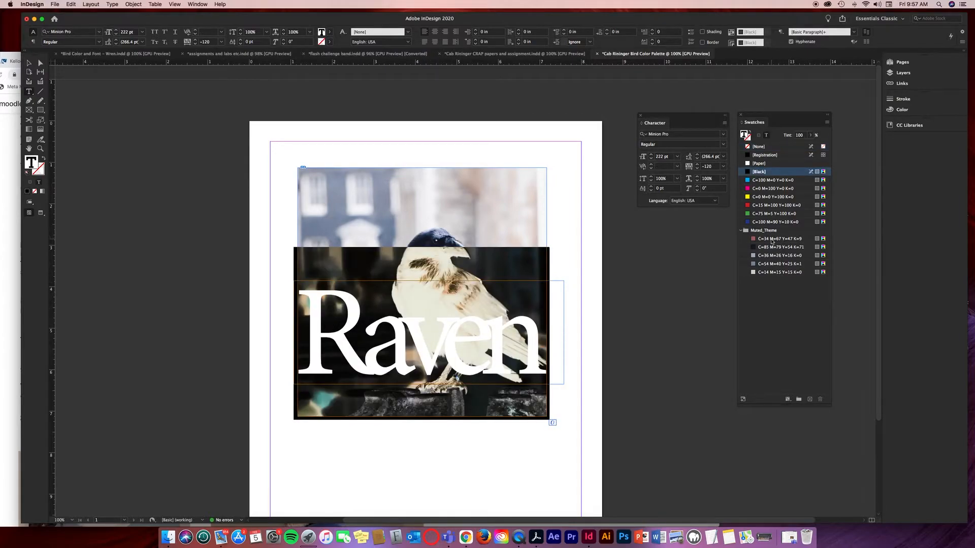
click(771, 241)
click(32, 63)
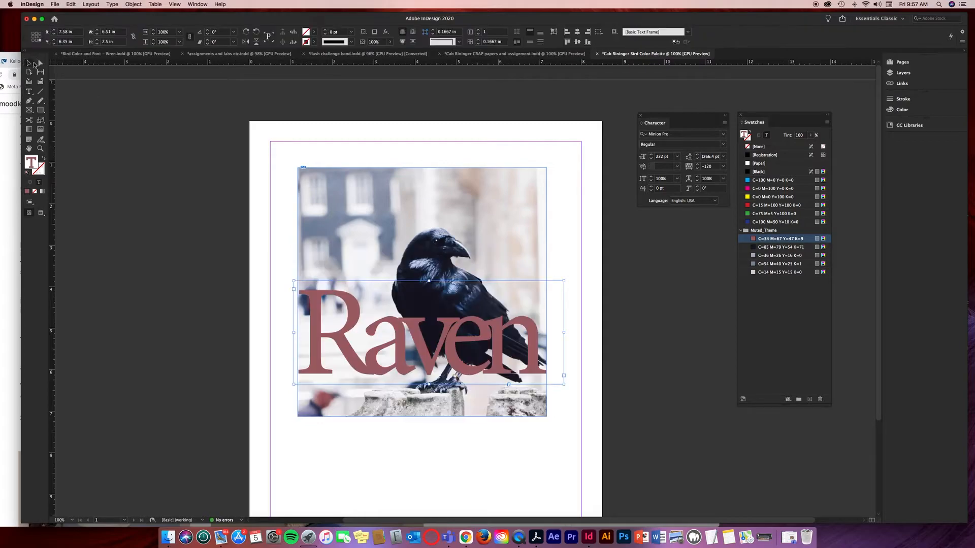
click(588, 312)
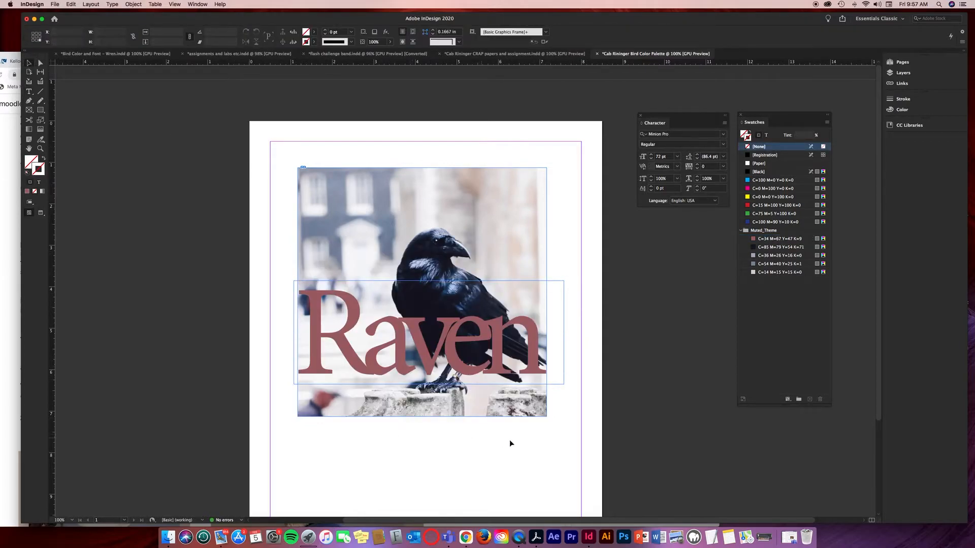
- Move the crow photo and the Raven headline together slightly higher on the page
drag(364, 155, 526, 363)
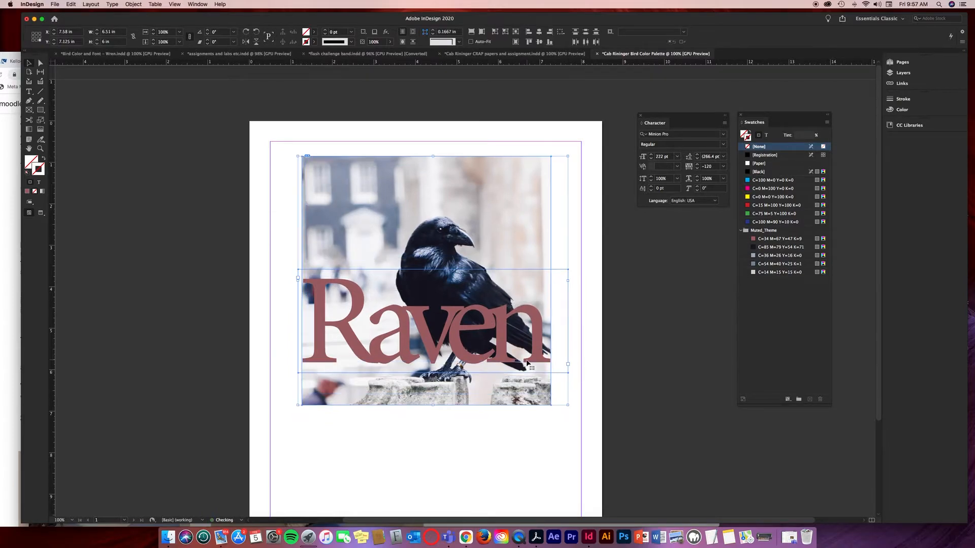
click(583, 362)
- Compare the page in Preview and Normal screen modes, with and without guides and frame edges
key(w)
key(w)
key(w)
key(w)
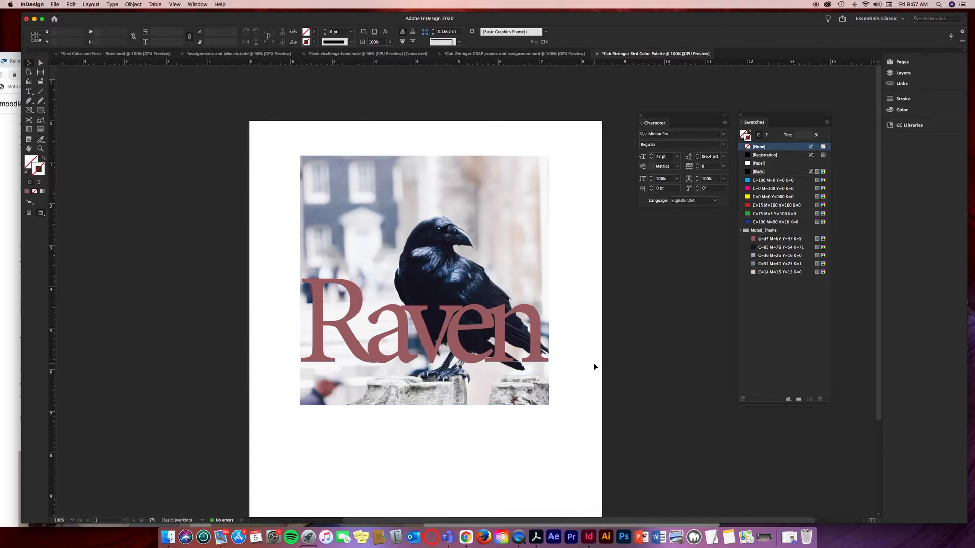
key(w)
key(w)
key(w)
key(w)
key(w)
key(w)
key(w)
key(w)
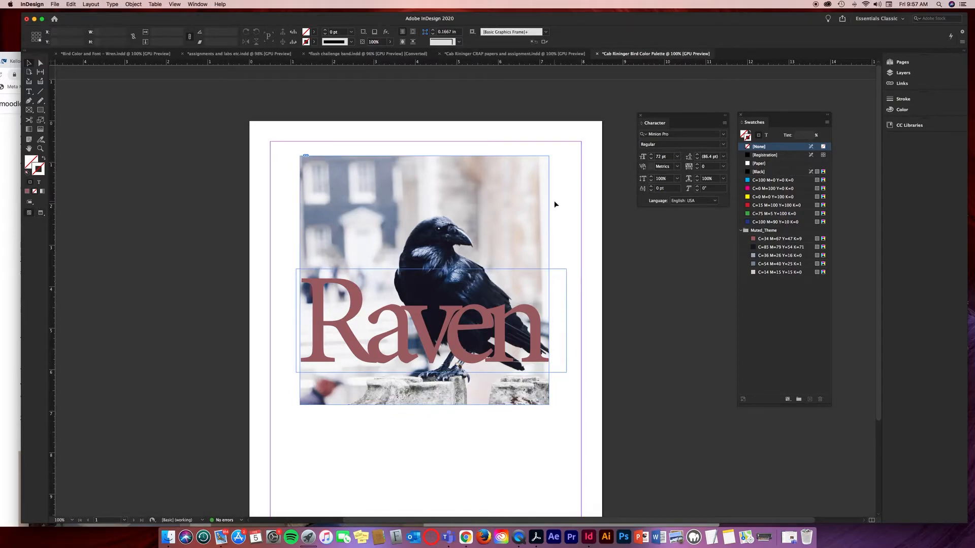
- Check the crow photo's pale edges against the white page in Preview screen mode, with the photo selected and deselected
key(w)
click(541, 199)
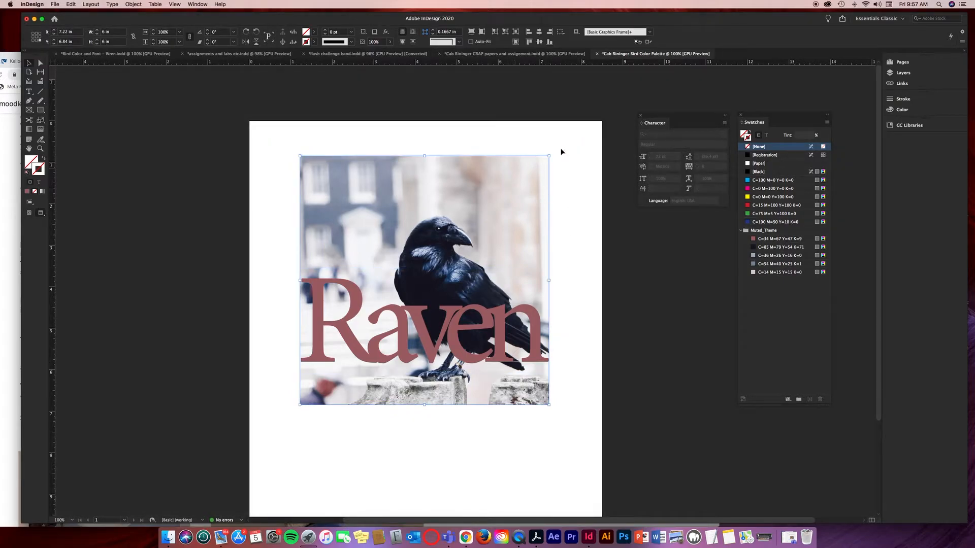
click(574, 172)
key(w)
key(w)
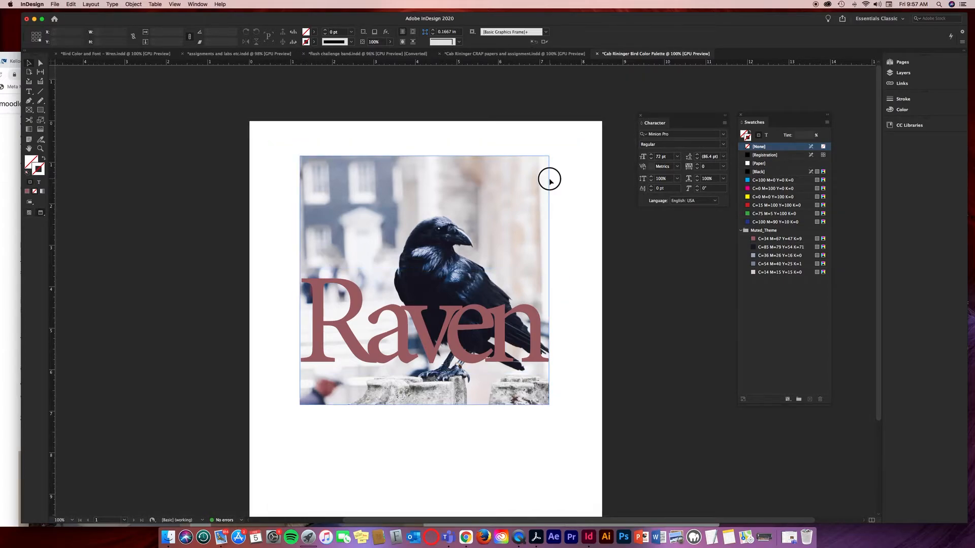
click(549, 179)
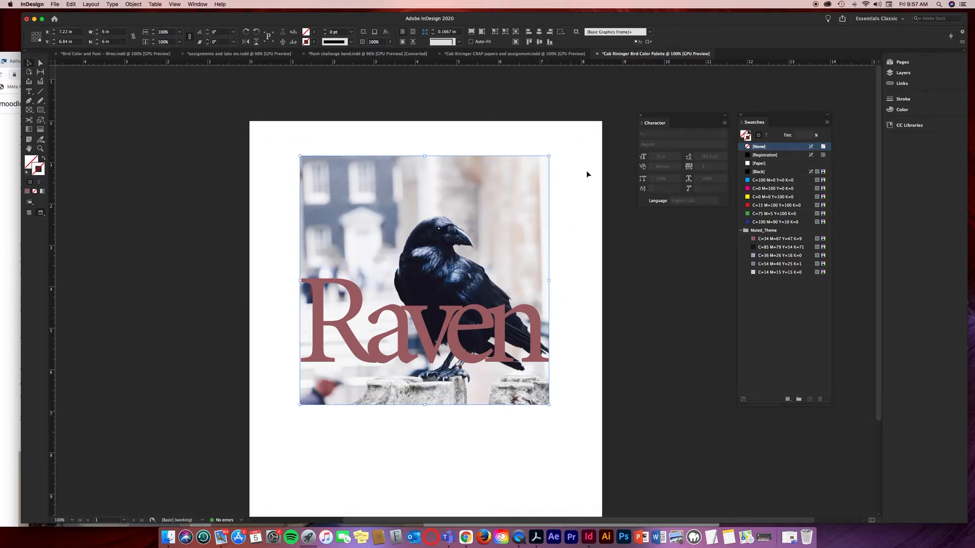
click(571, 193)
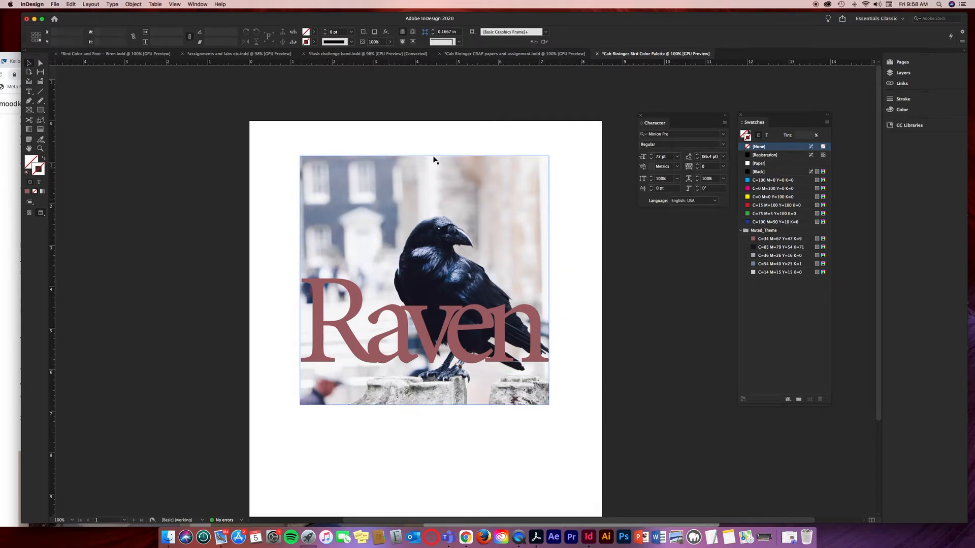
- Give the crow photo frame a 0.25 pt stroke in the blue-gray swatch C=36 M=26 Y=16 K=0
click(487, 162)
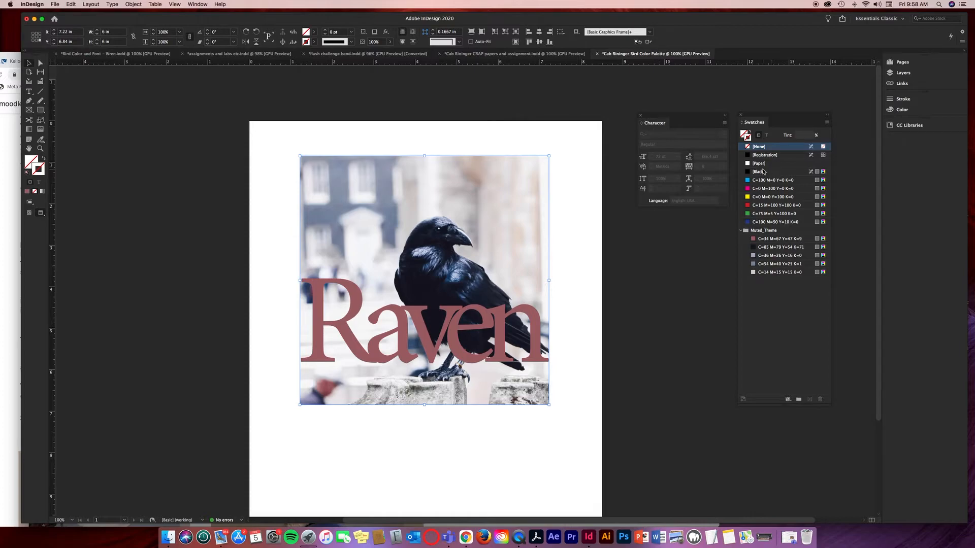
click(750, 133)
click(767, 256)
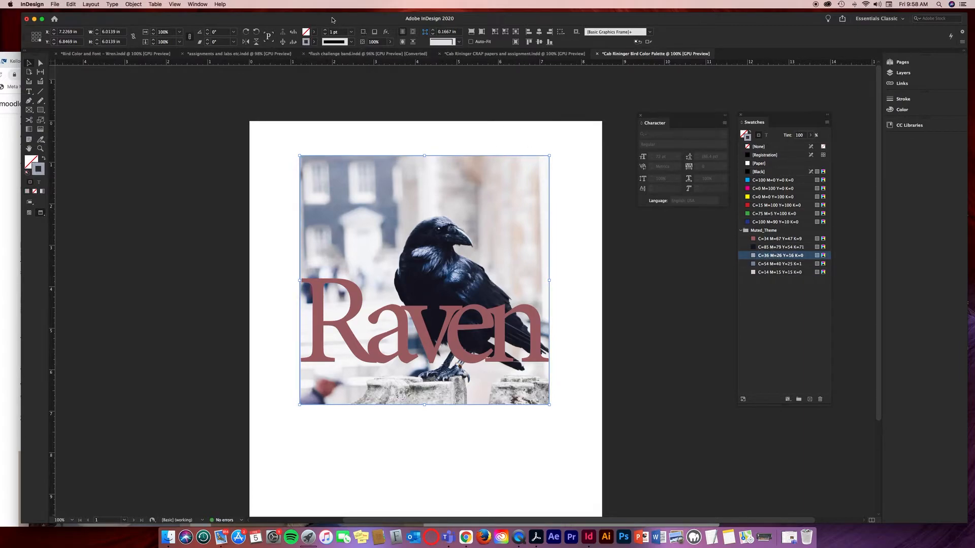
click(351, 32)
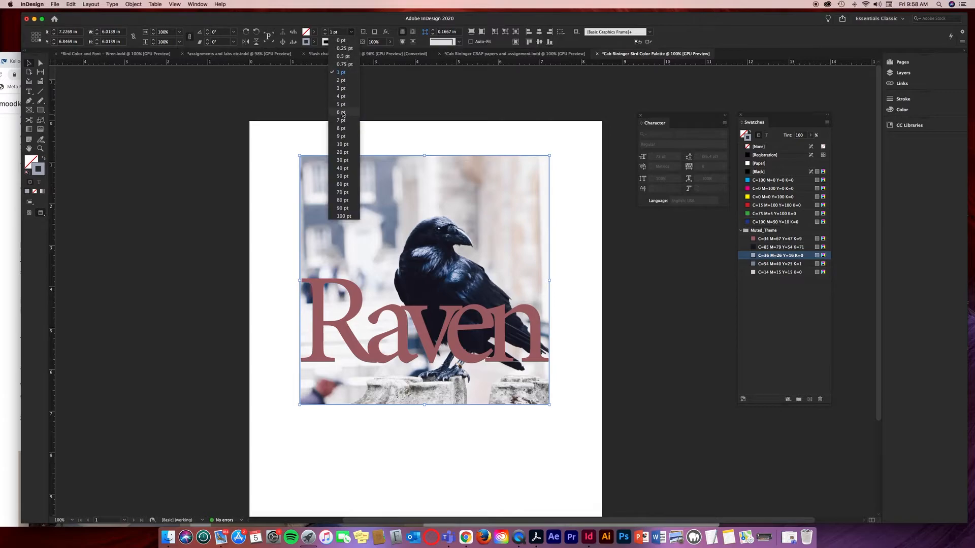
click(345, 49)
click(496, 139)
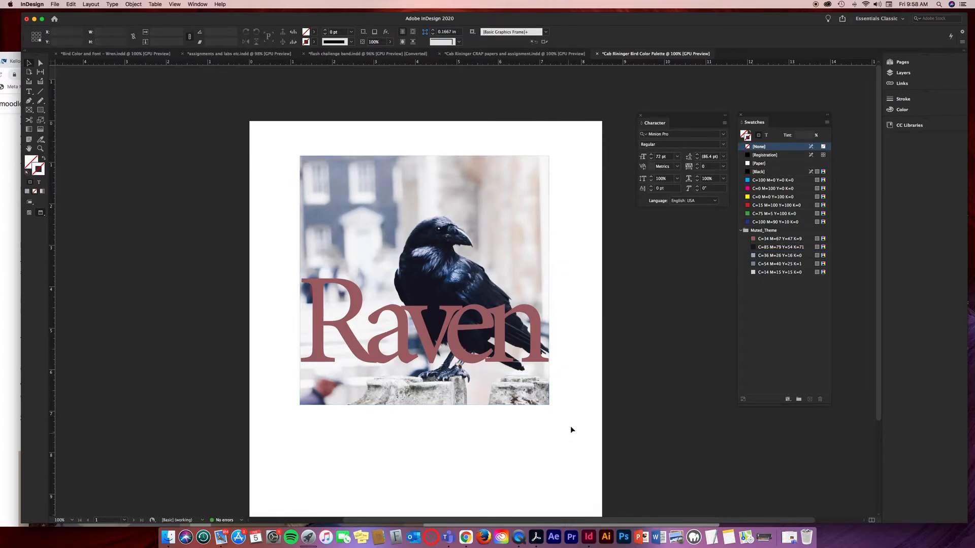
- Move the Raven headline slightly higher over the crow photo
scroll(580, 365, down, 3)
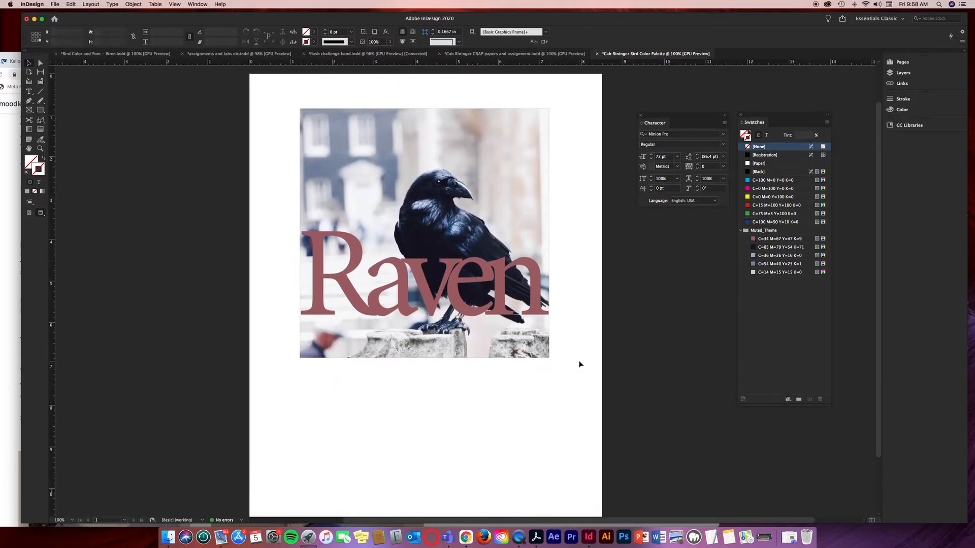
click(538, 310)
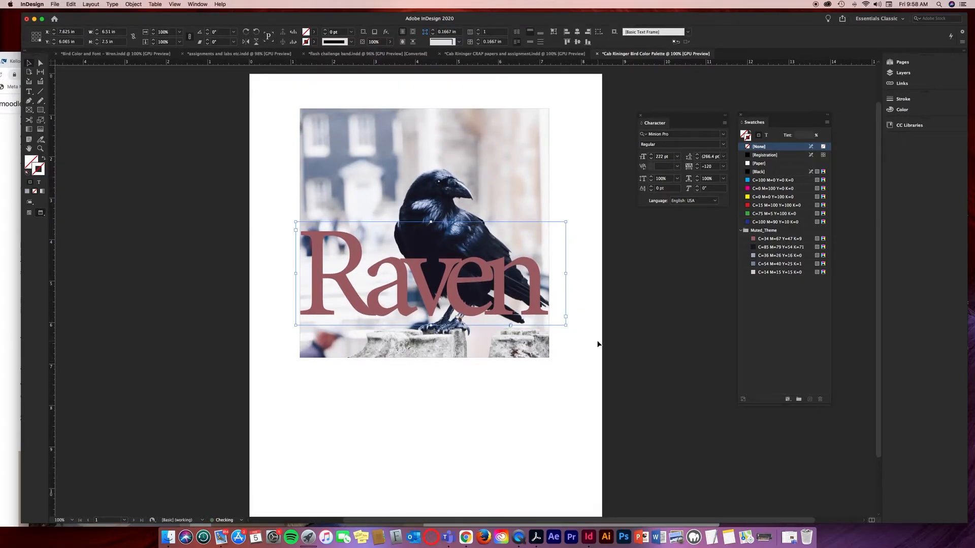
click(584, 343)
click(540, 318)
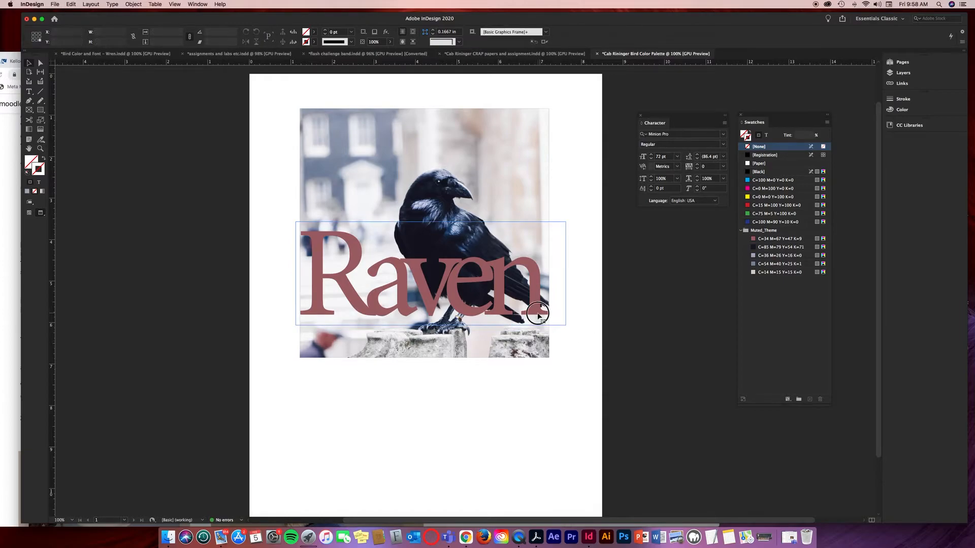
drag(538, 316, 536, 309)
- Create a text frame over the upper part of the Raven headline and enter the tagline "ravens are cool"
click(29, 92)
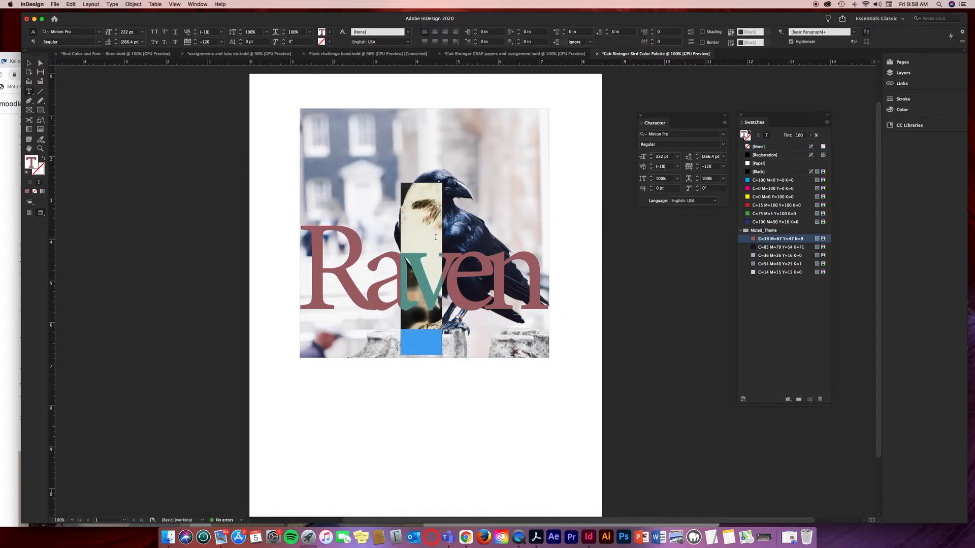
drag(568, 257, 402, 224)
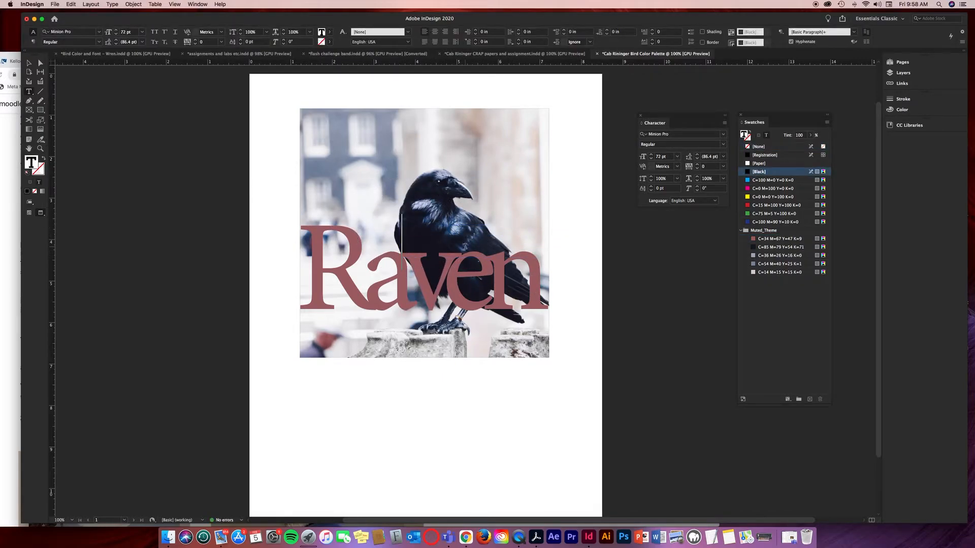
text(ravens are)
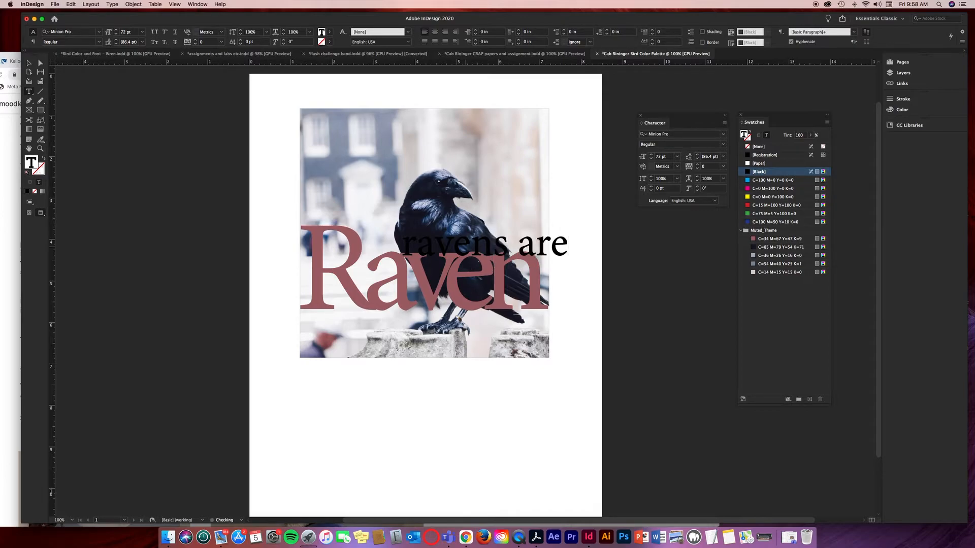
- Change all of the tagline text to the Minion Pro Italic style
key(super+a)
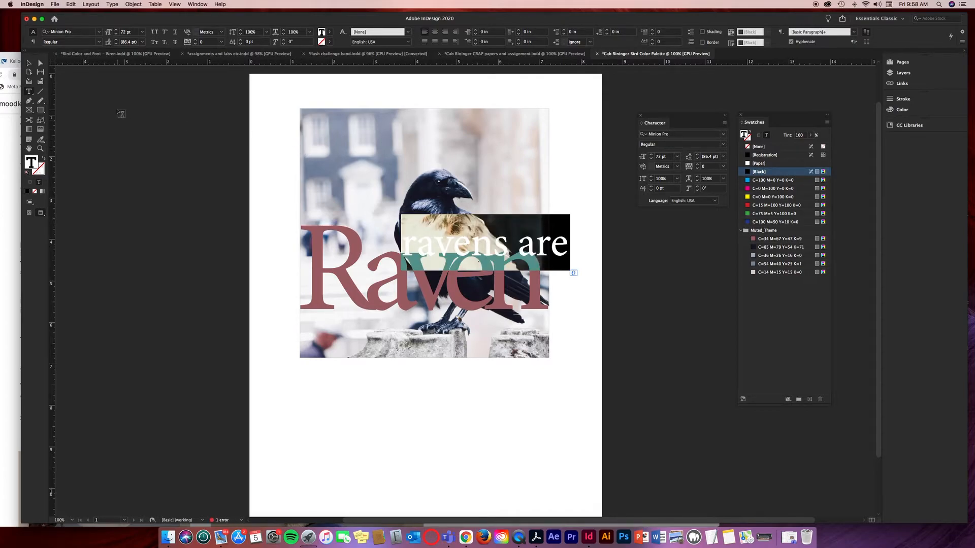
click(100, 42)
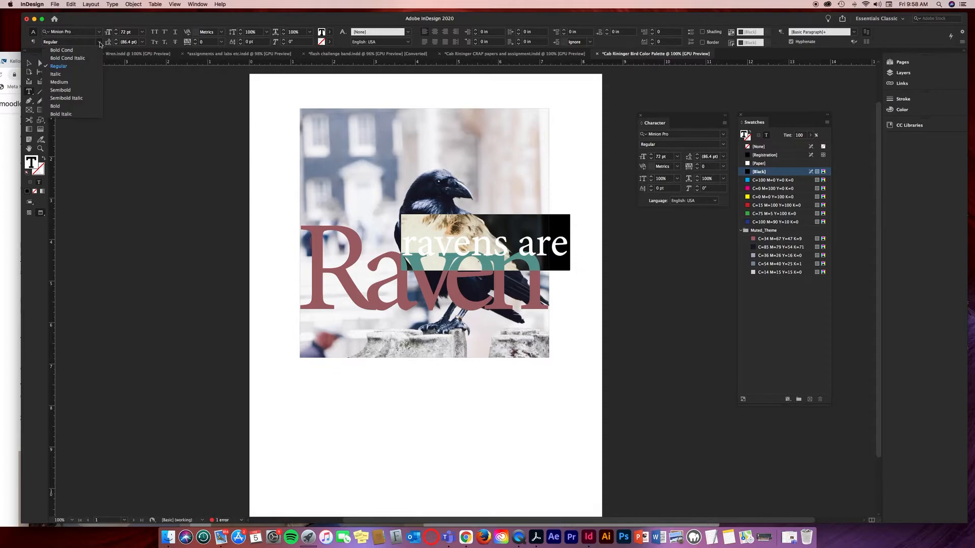
click(73, 71)
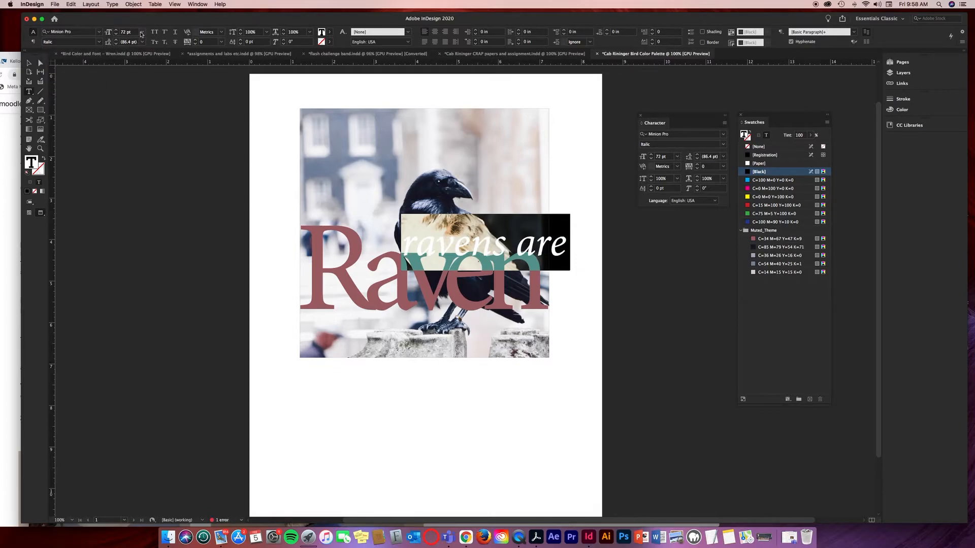
click(142, 32)
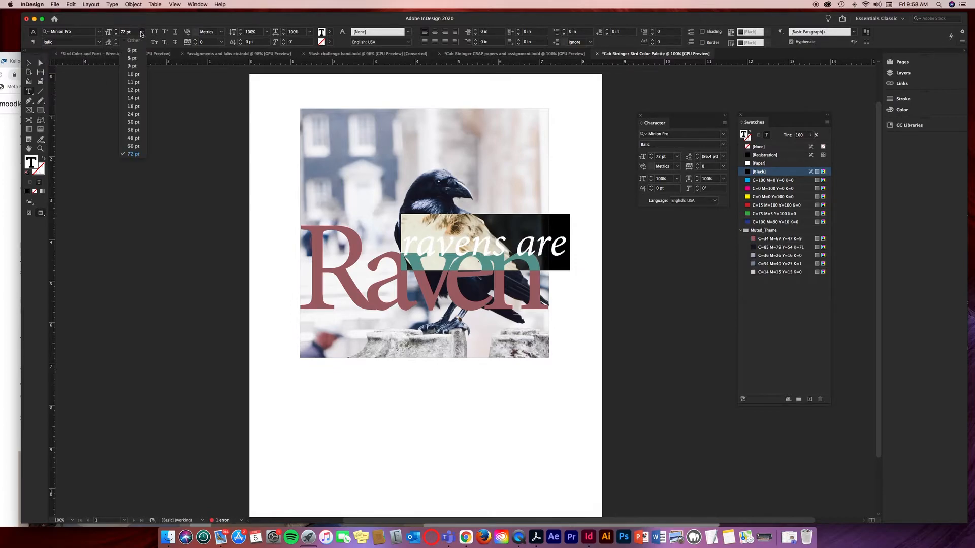
- Switch to Chrome to review the assignment specs and the Tufted Titmouse and Blue Jay examples, and return to InDesign
click(8, 141)
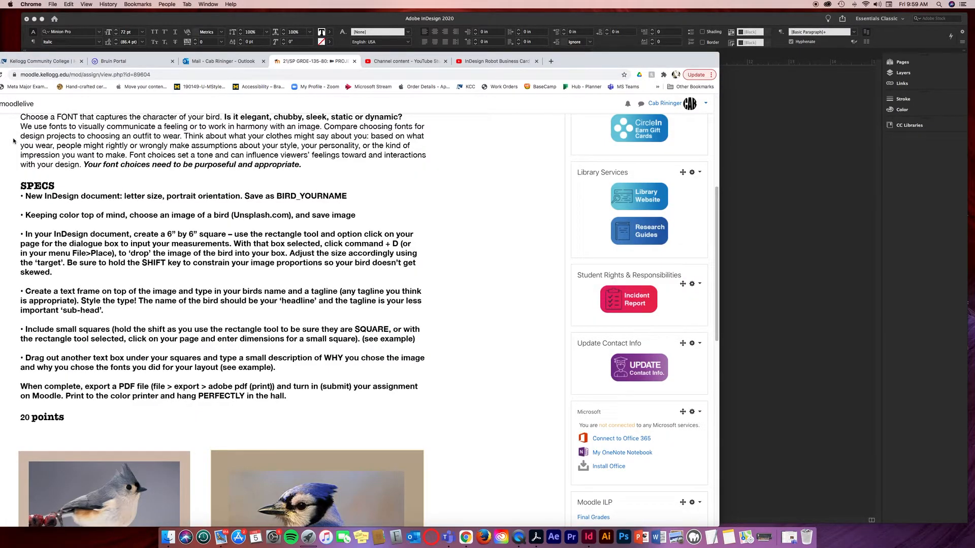
scroll(221, 201, down, 5)
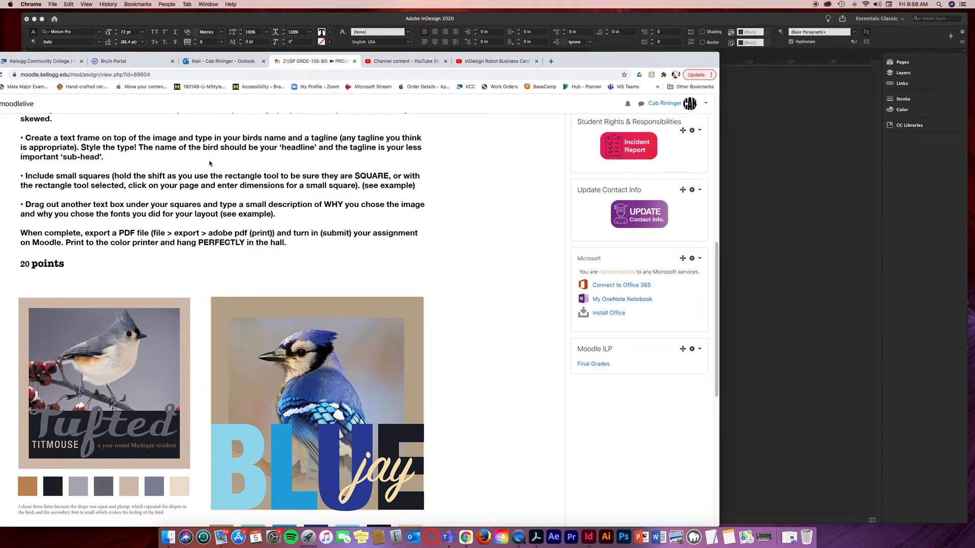
scroll(177, 323, down, 1)
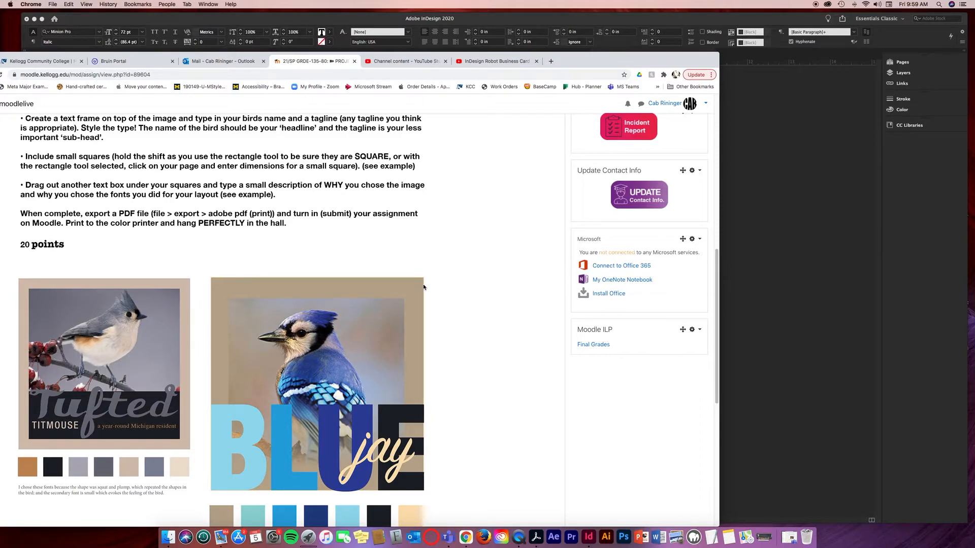
scroll(423, 285, down, 2)
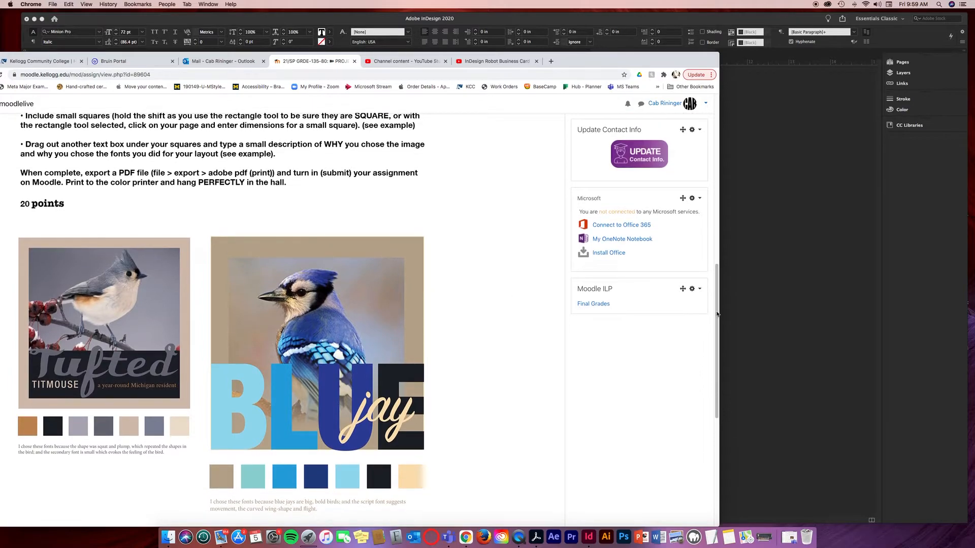
click(742, 316)
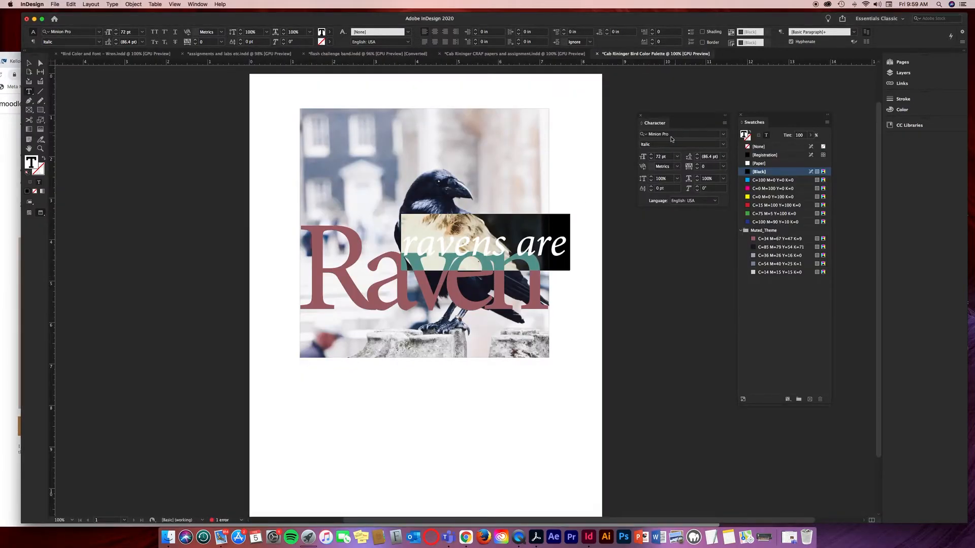
- Reduce the tagline's font size to 37 pt
click(652, 160)
click(651, 159)
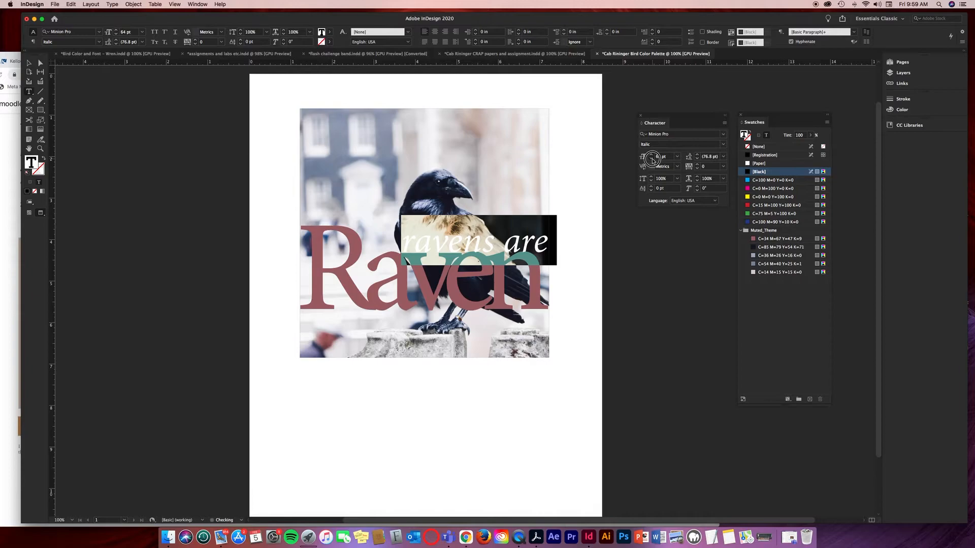
click(652, 160)
click(651, 159)
click(652, 159)
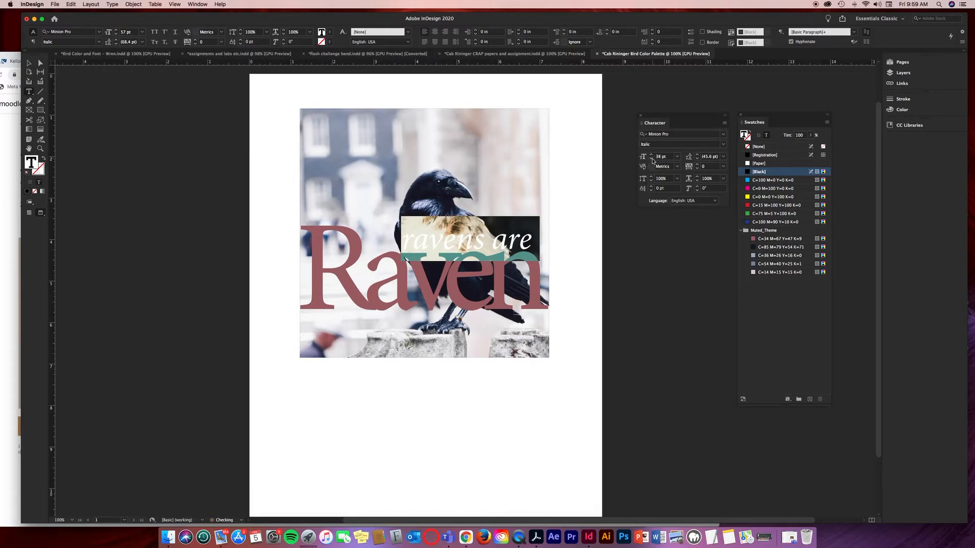
- Replace the word "cool" in the tagline with "gothic"
click(494, 234)
double_click(494, 235)
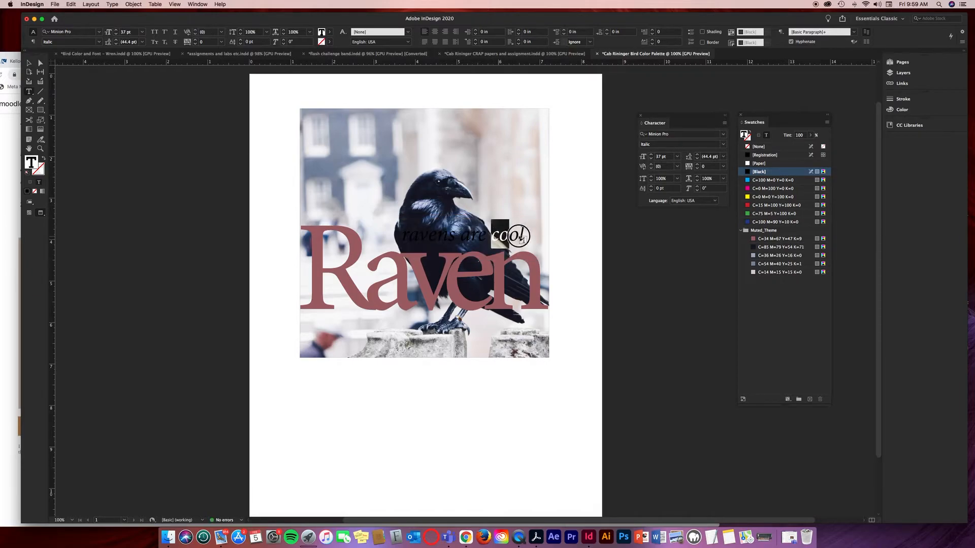
text(gothic)
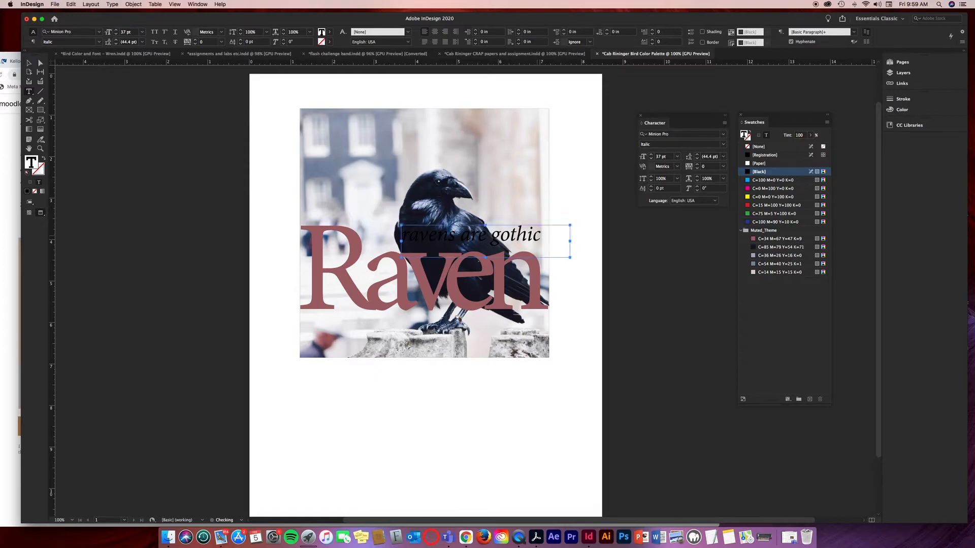
- Reduce the whole tagline to 23 pt and color it with the blue-gray swatch C=36 M=26 Y=16 K=0
key(super+a)
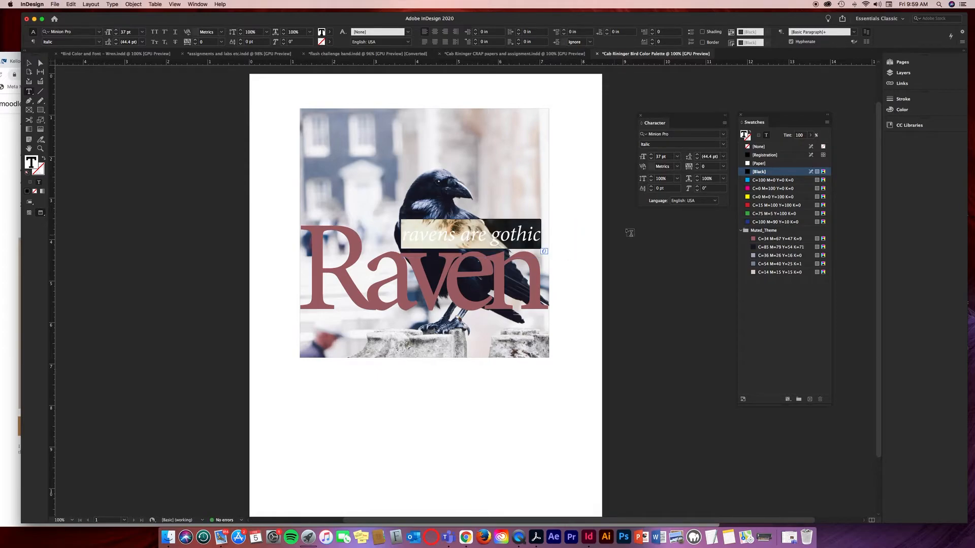
click(651, 159)
click(651, 159)
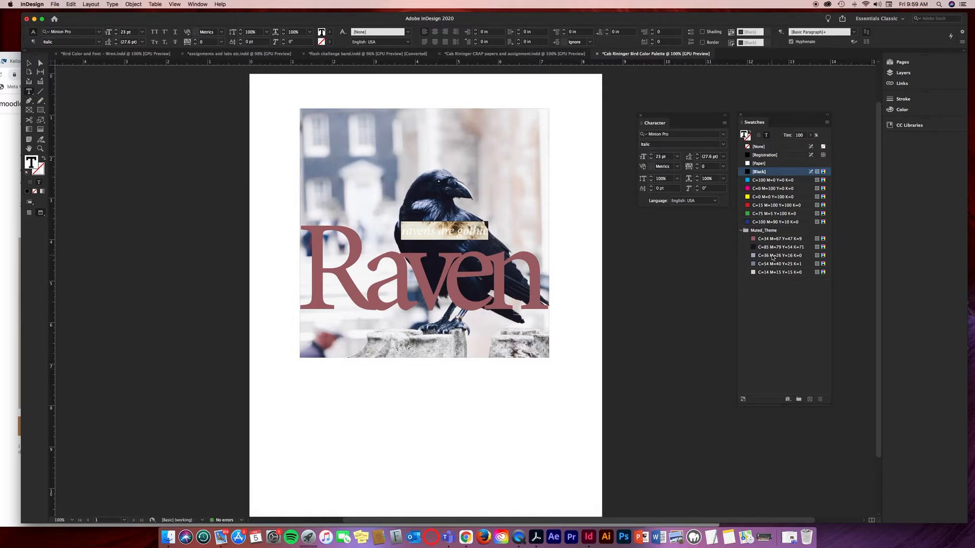
click(772, 256)
- Move the tagline down to just above the headline's lowercase letters and color its text with the swatch C=14 M=15 Y=15 K=0
click(28, 64)
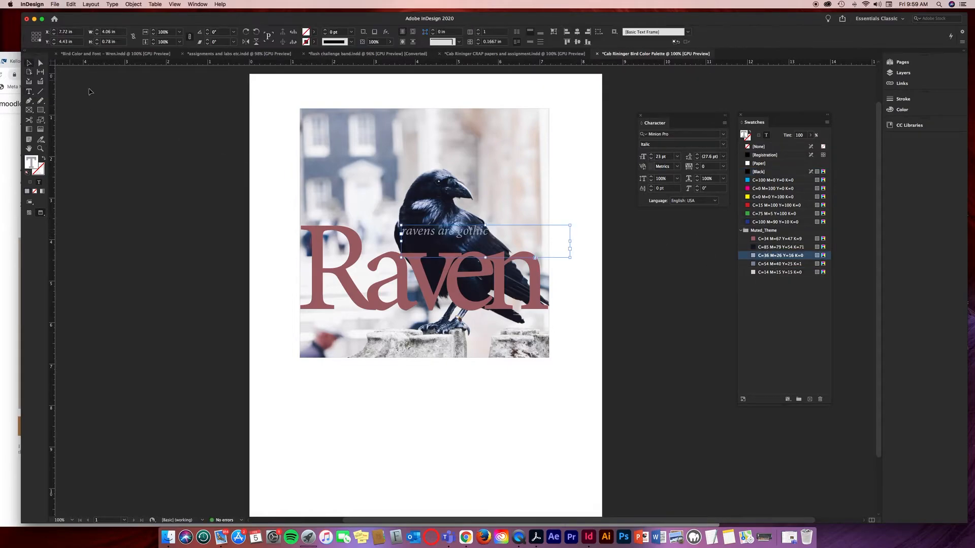
drag(483, 236, 484, 248)
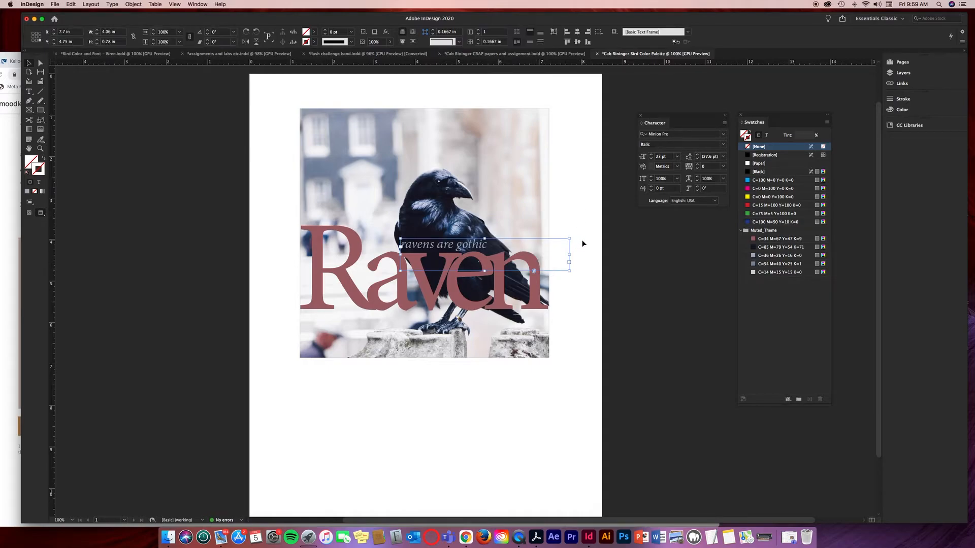
click(768, 136)
click(776, 255)
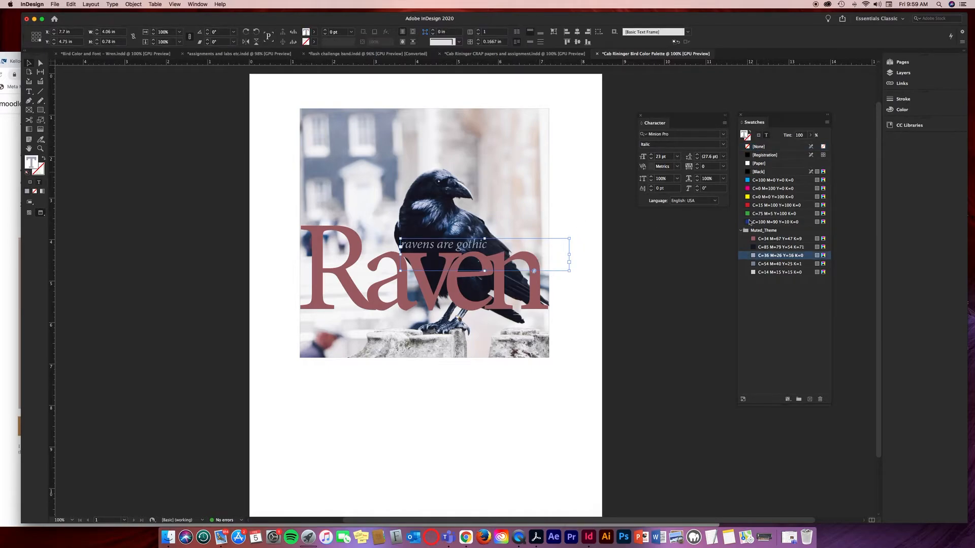
click(765, 275)
click(585, 219)
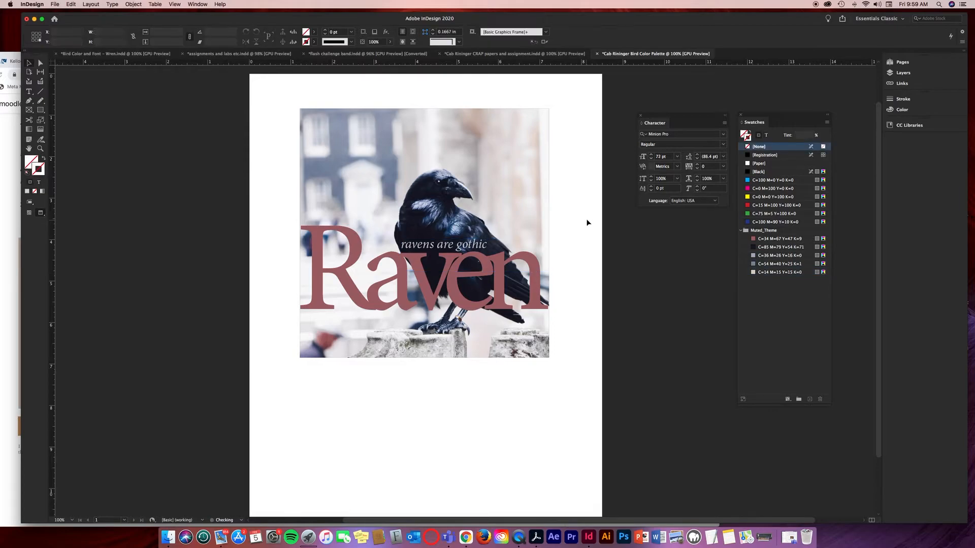
- Nudge the tagline slightly to the right above the headline's lowercase letters and deselect it
click(483, 246)
click(558, 301)
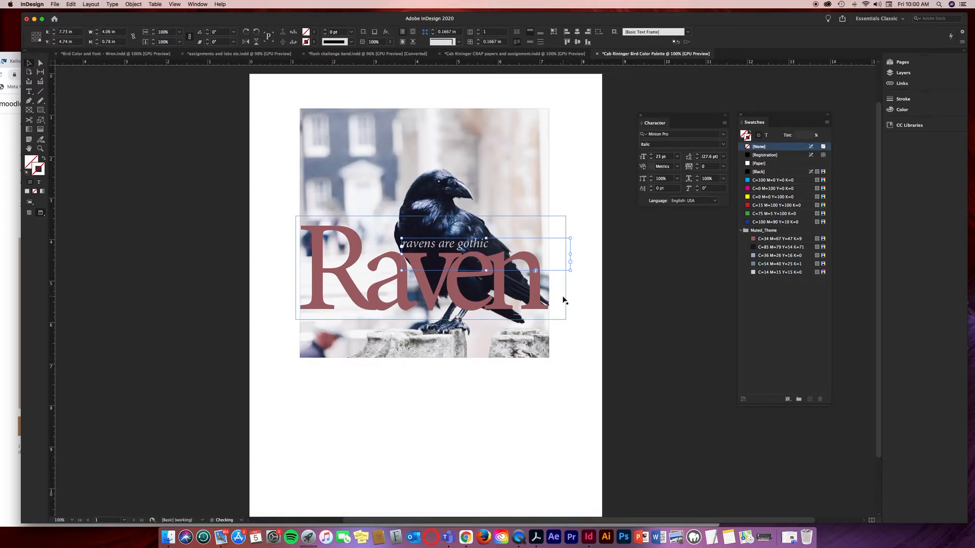
click(616, 305)
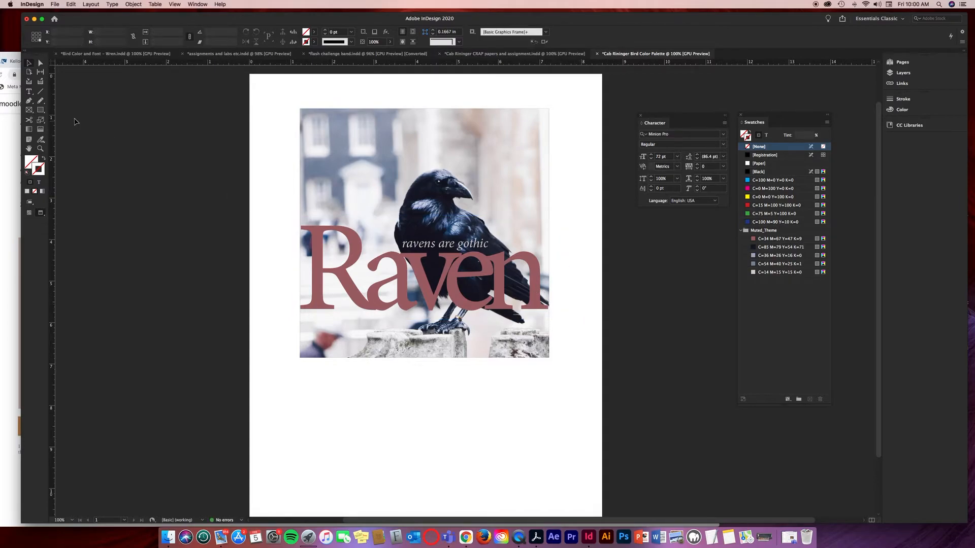
- Create a 1 in by 1 in rectangle on the blank area below the crow photo
click(29, 93)
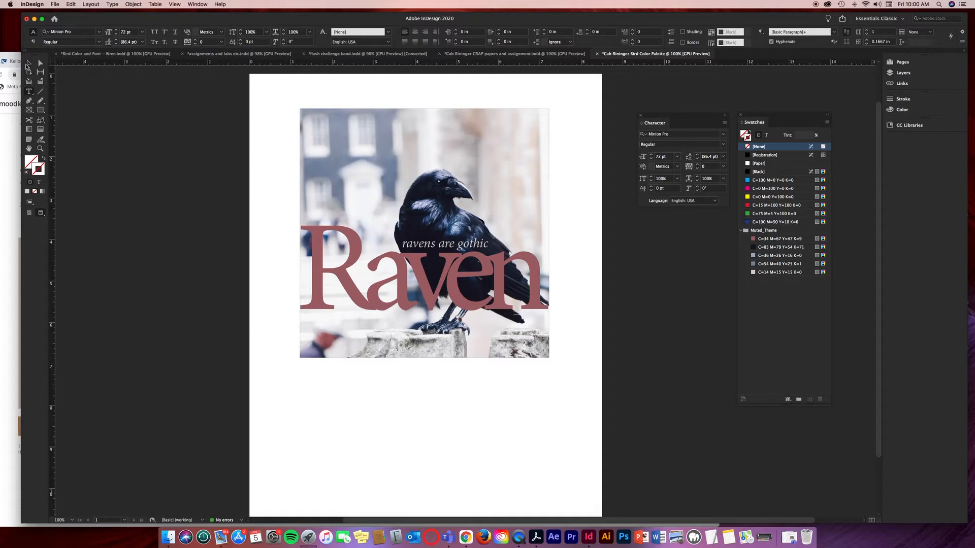
click(29, 63)
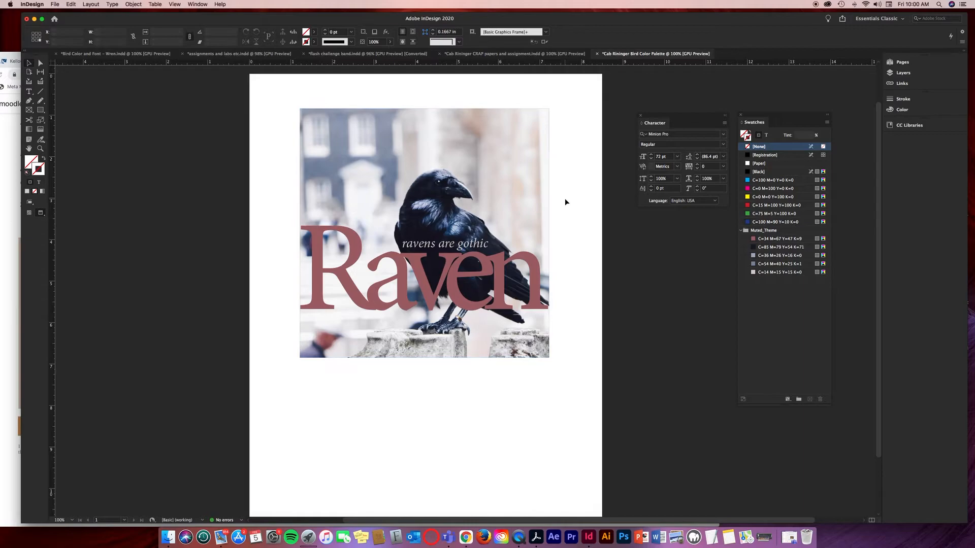
click(42, 112)
click(346, 404)
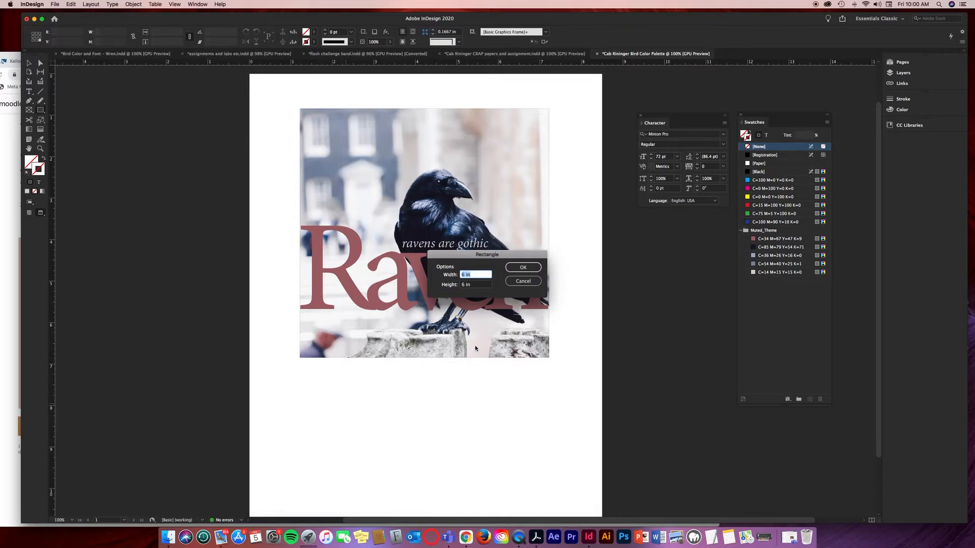
text(1)
key(Tab)
text(1)
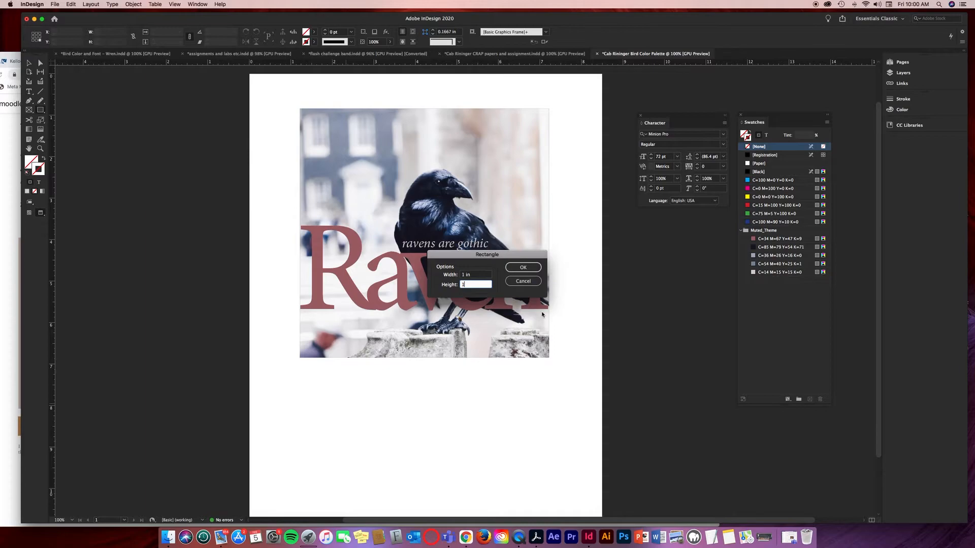
click(521, 267)
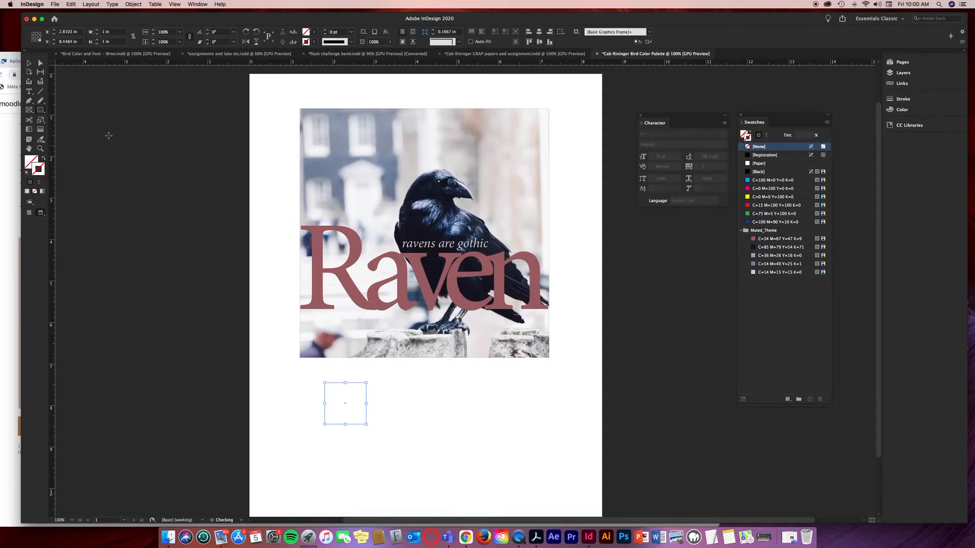
- Fill the square with the swatch C=34 M=67 Y=47 K=9 and move it just under the photo's lower-left corner
key(v)
click(744, 134)
drag(759, 119, 581, 181)
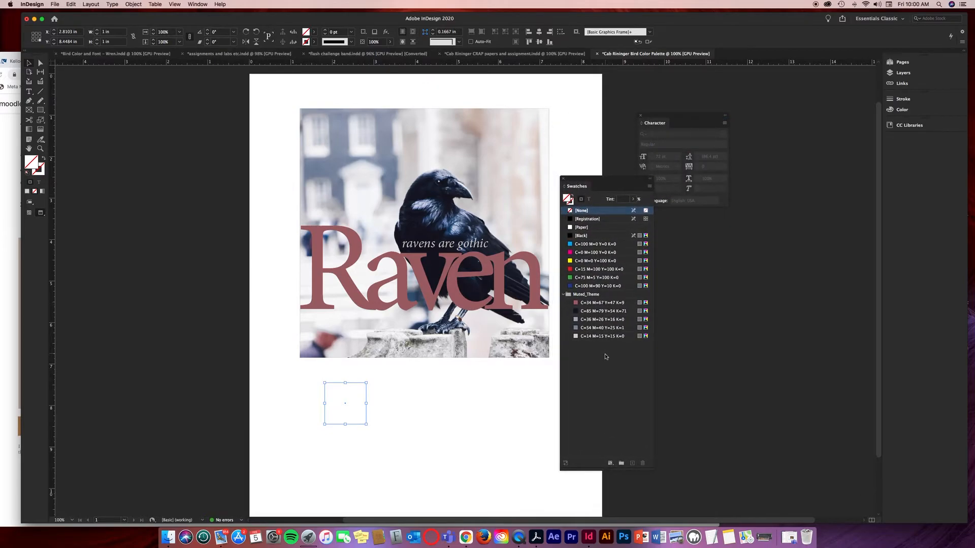
click(601, 303)
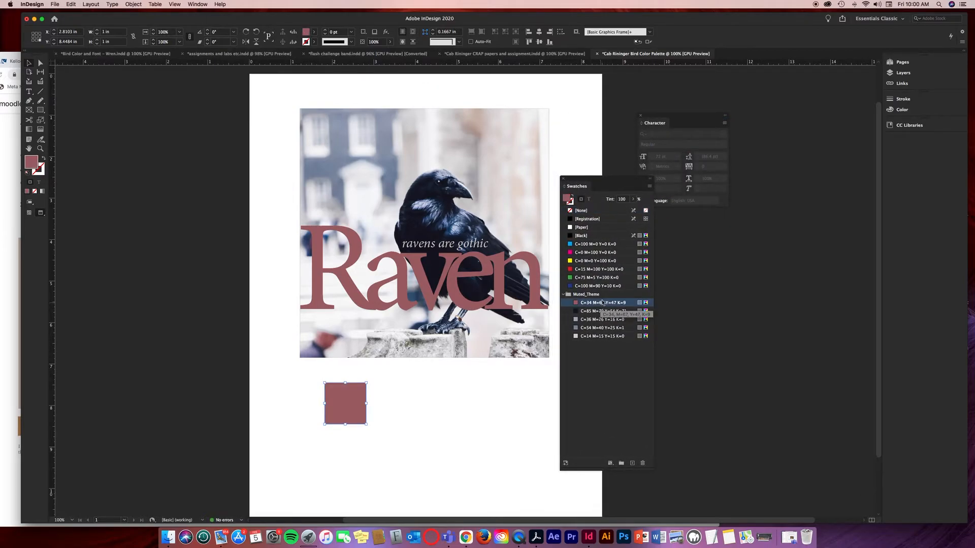
drag(354, 406, 328, 383)
click(361, 391)
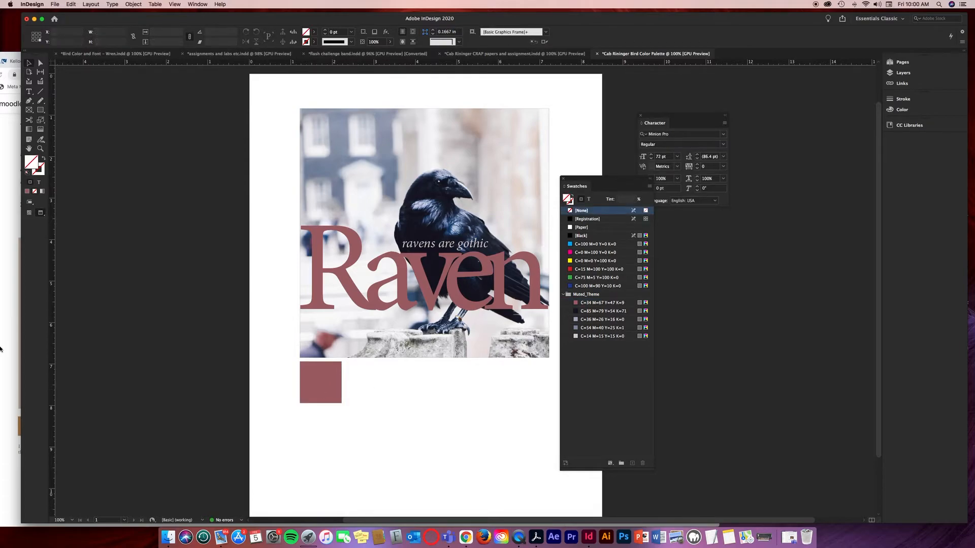
- Add vertical ruler guides on the pasteboard, horizontal guides at 0.625 in and 0.31 in, and a vertical guide at the photo's left edge
drag(53, 354, 104, 354)
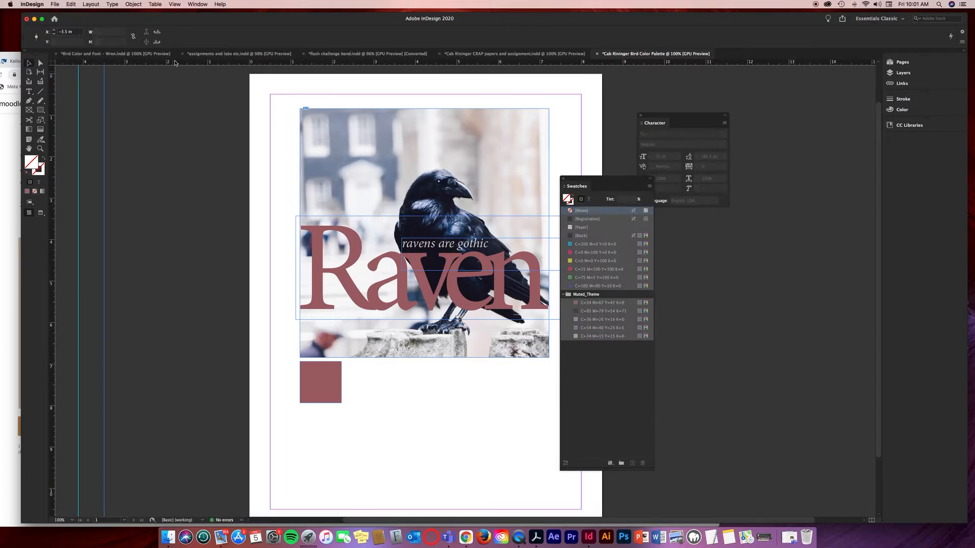
drag(174, 66, 174, 100)
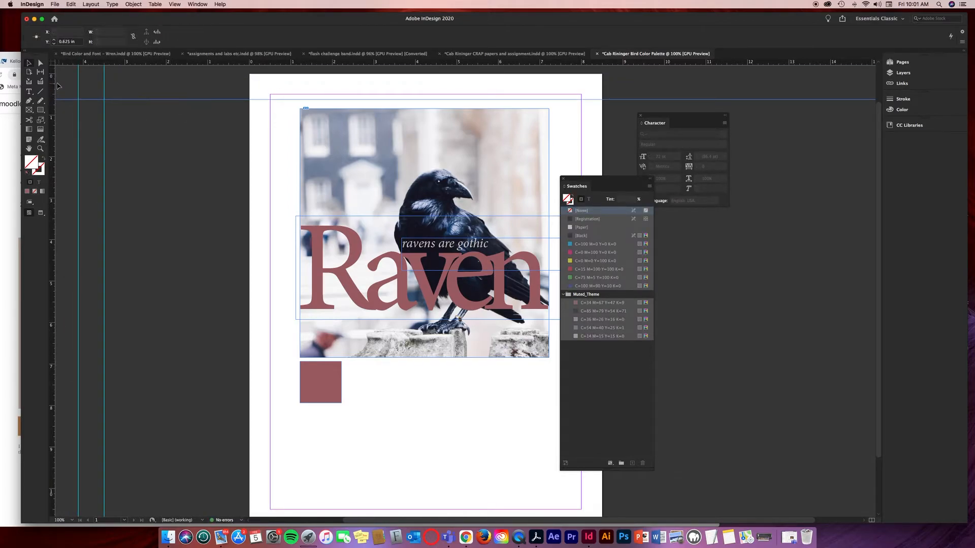
drag(52, 86, 143, 86)
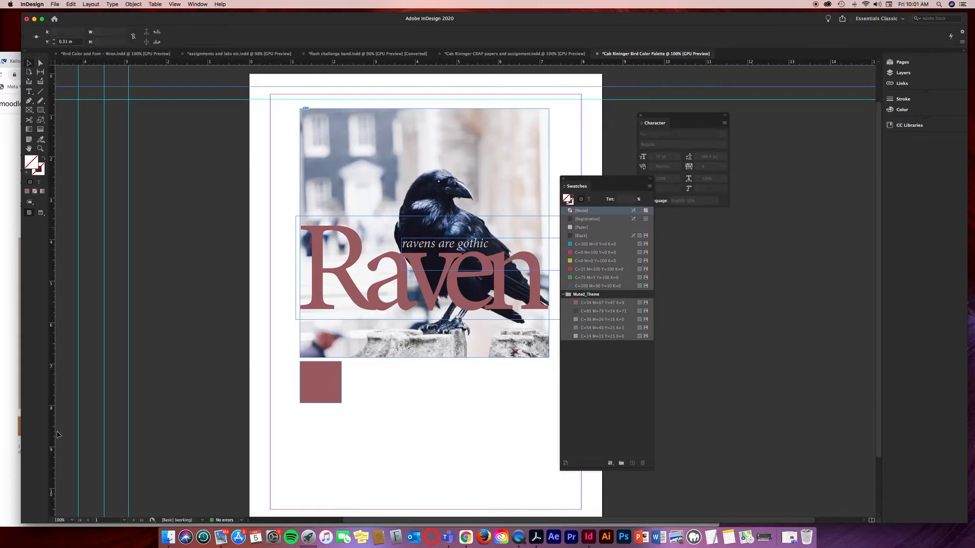
drag(54, 435, 299, 436)
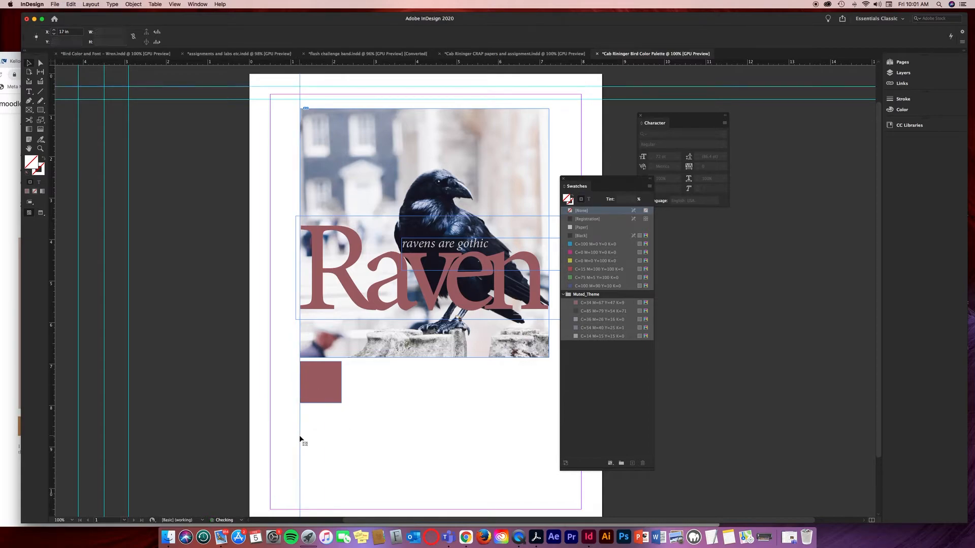
- Position the red square against the left guide slightly lower beneath the photo, and move the swatches clear of the page
click(335, 401)
drag(338, 400, 311, 388)
click(384, 399)
drag(604, 177, 638, 165)
click(337, 392)
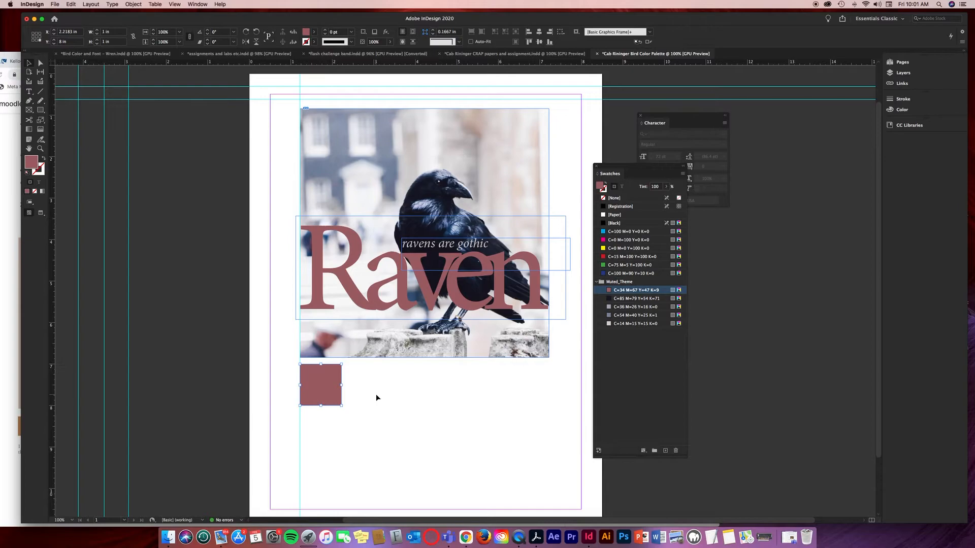
key(super+v)
drag(462, 309, 456, 438)
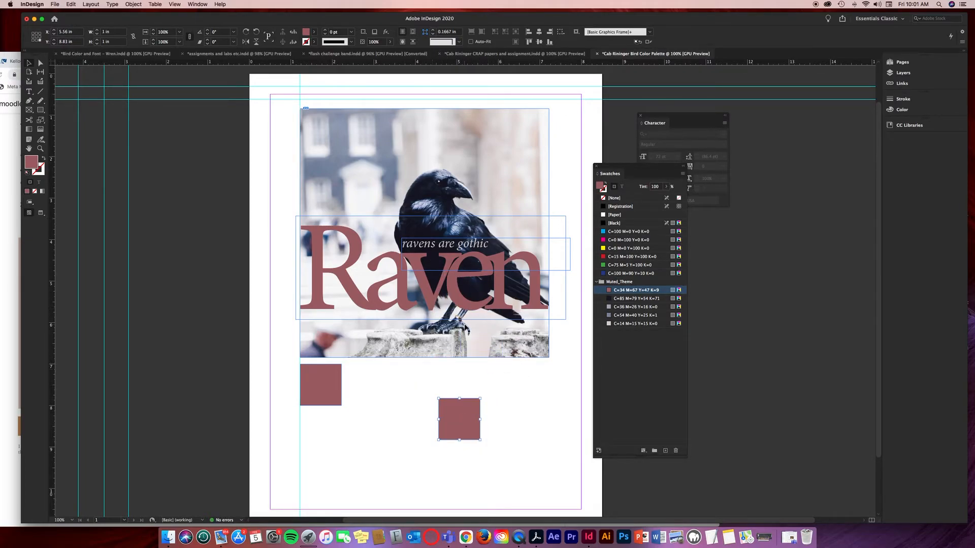
key(BackSpace)
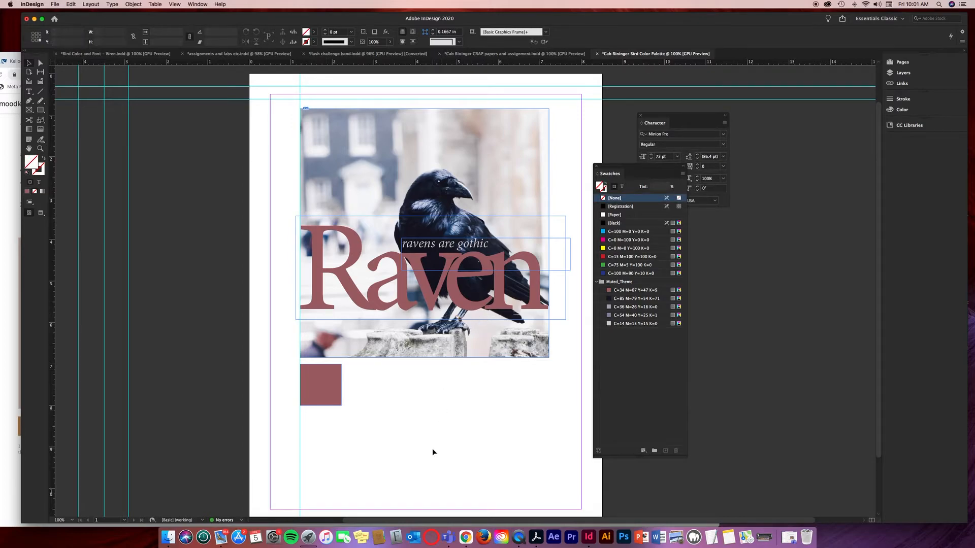
click(320, 386)
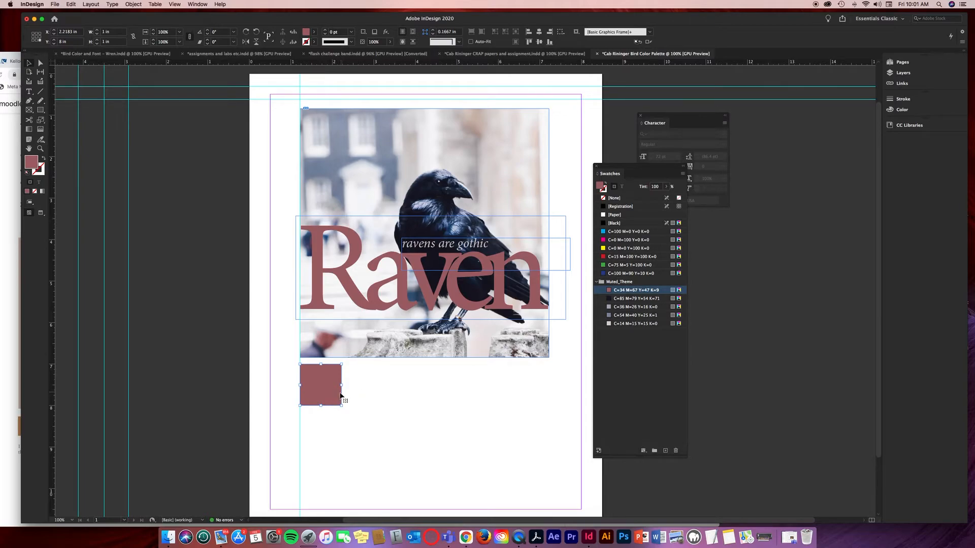
click(71, 4)
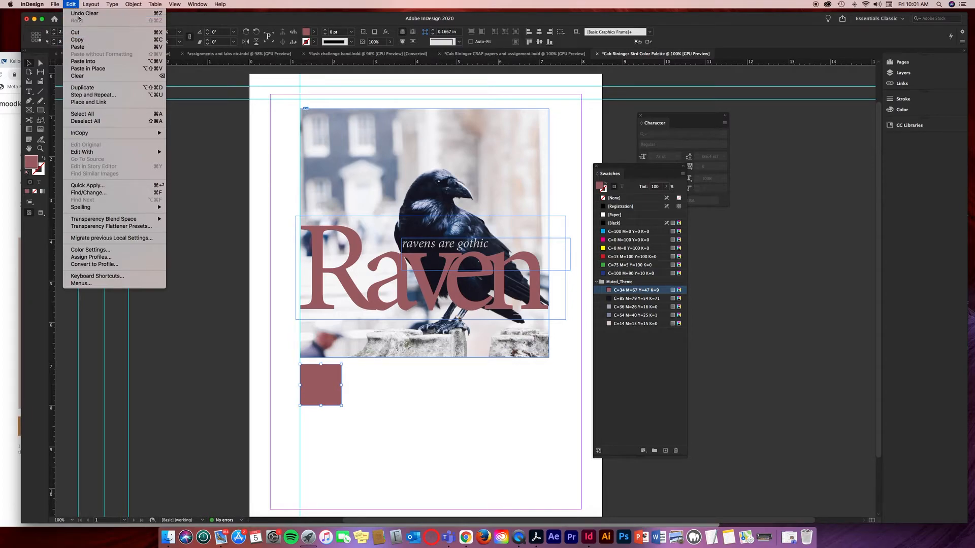
click(383, 401)
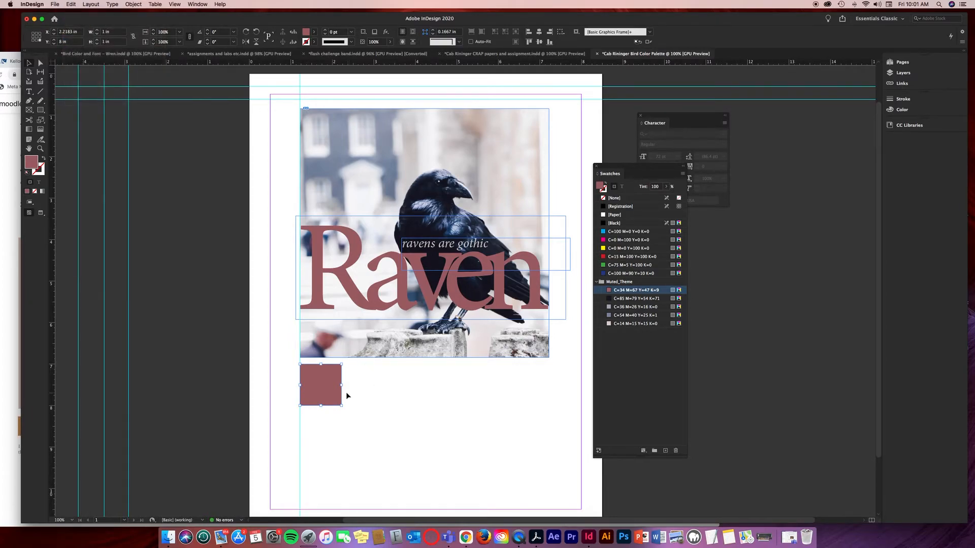
click(385, 401)
- Duplicate the red square four times to form an evenly spaced horizontal row of five squares under the photo
click(315, 392)
drag(321, 376, 366, 386)
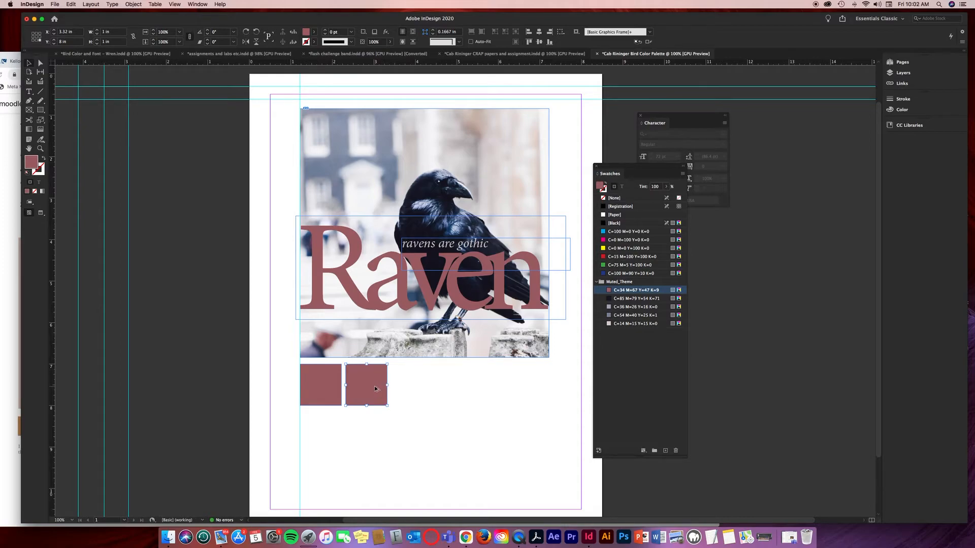
drag(375, 389, 498, 396)
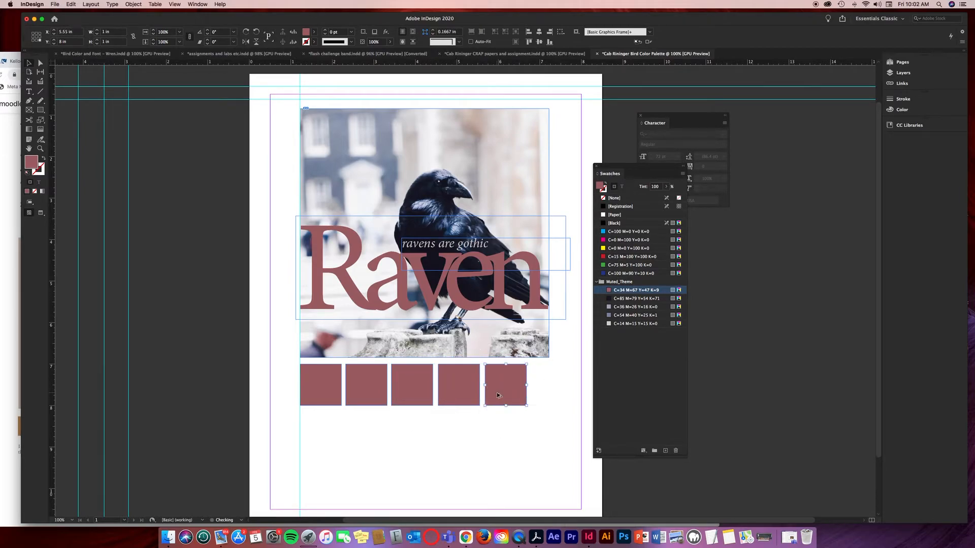
click(519, 413)
- Fill squares two through five with C=85 M=79 Y=54 K=71, C=36 M=26 Y=16 K=0, C=54 M=40 Y=25 K=1 and C=14 M=15 Y=15 K=0
click(373, 391)
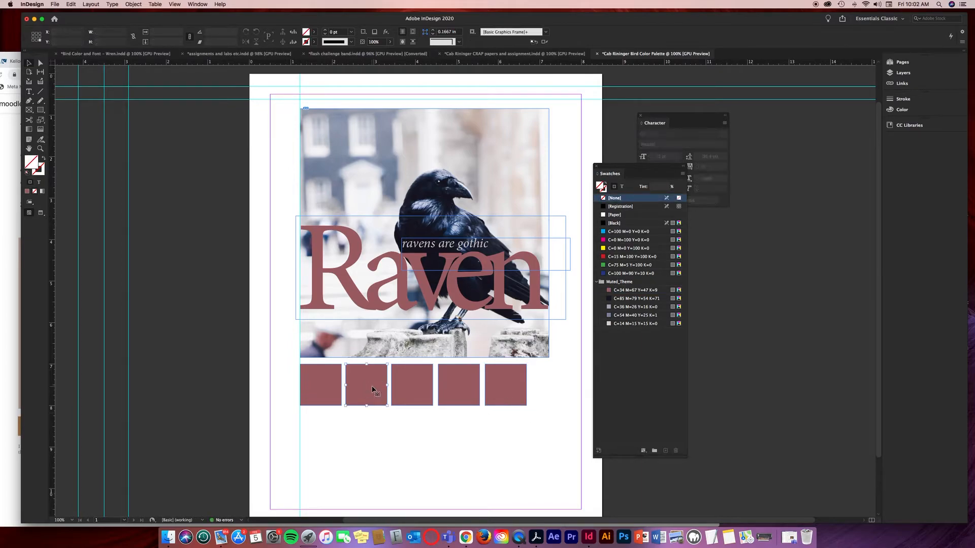
click(615, 299)
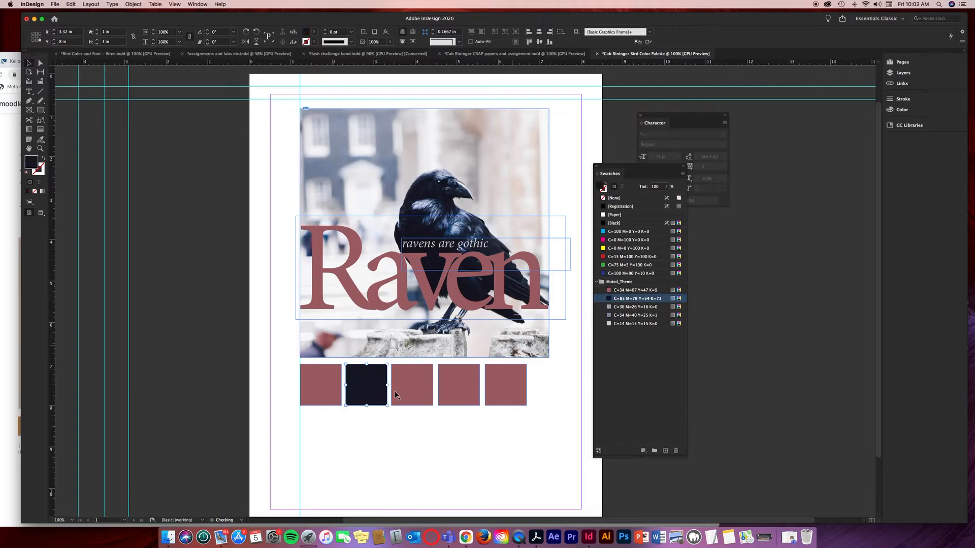
click(413, 391)
click(617, 308)
click(455, 391)
click(618, 315)
click(520, 378)
click(636, 323)
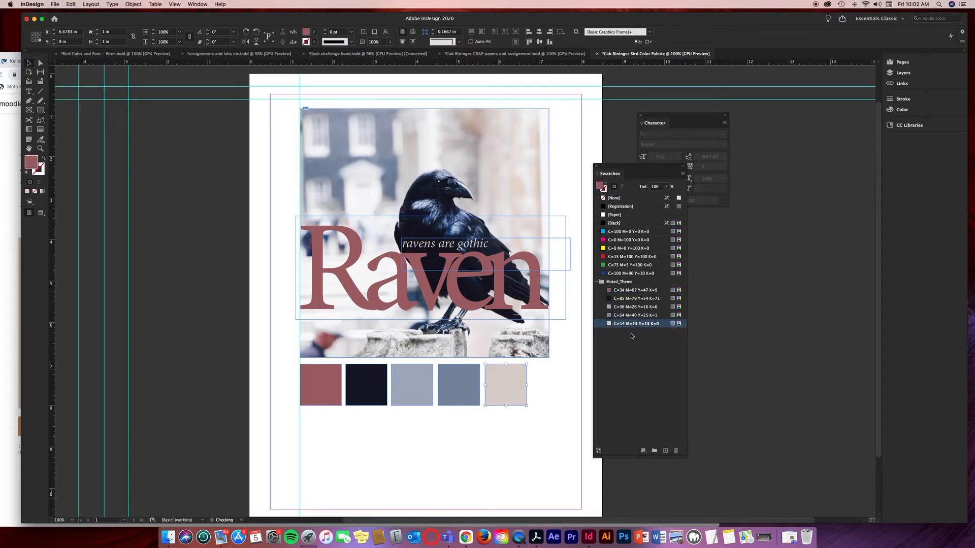
click(554, 386)
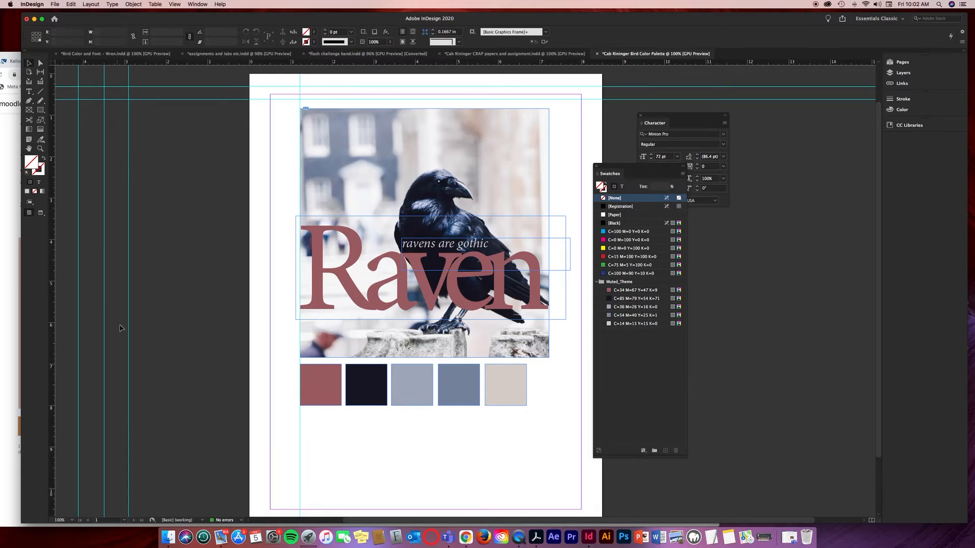
- Move a vertical guide from the pasteboard to the photo's right edge at 7.2217 in
drag(128, 326, 548, 386)
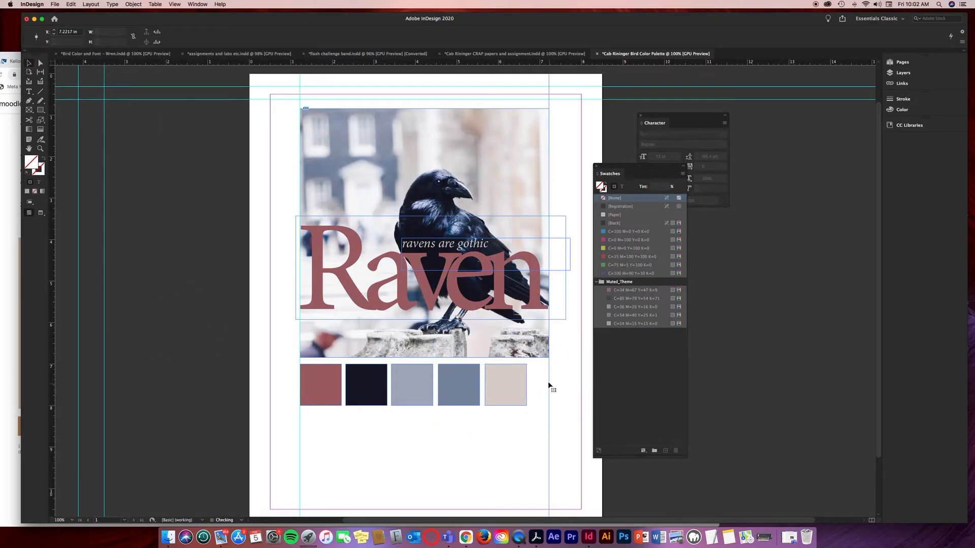
click(516, 378)
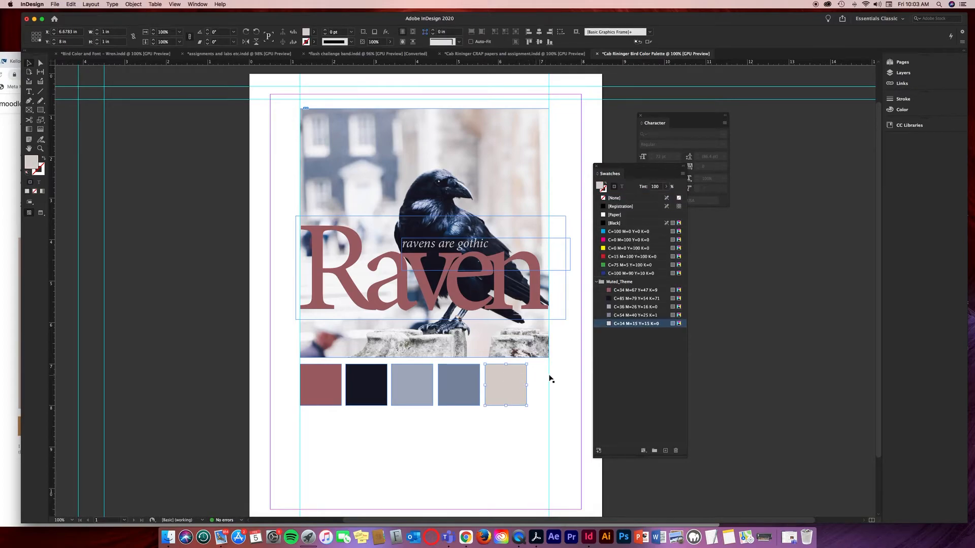
click(560, 391)
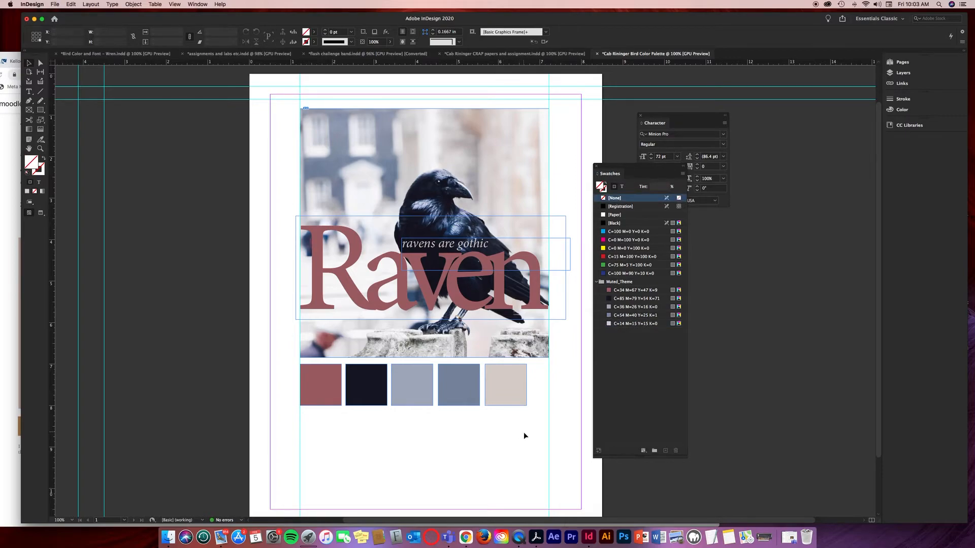
- Try scaling all five color squares together proportionally until the row reaches the right guide
click(506, 396)
shift+click(474, 402)
shift+click(409, 394)
shift+click(379, 400)
shift+click(317, 393)
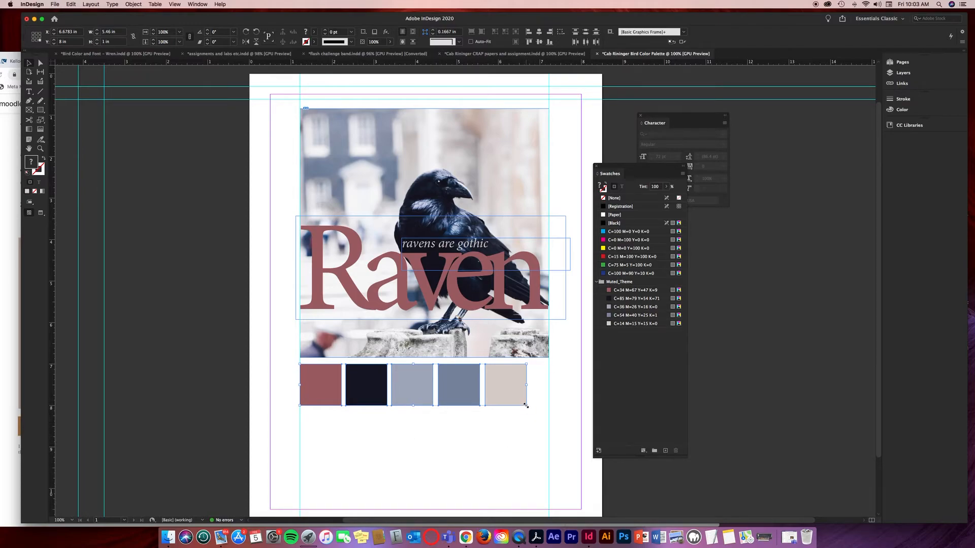
drag(526, 406, 535, 410)
click(560, 387)
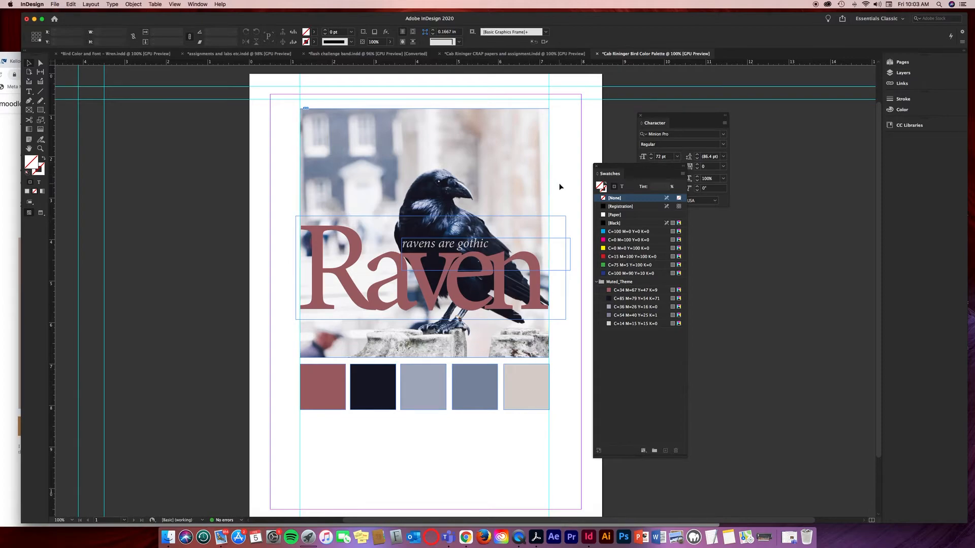
- Compare the page in preview and normal view to check the row of squares against the photo's width
key(w)
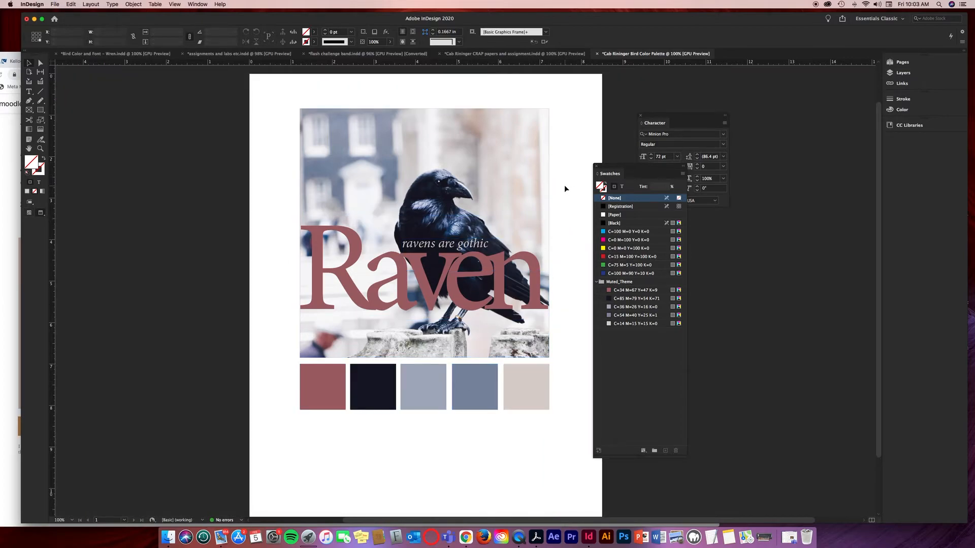
key(w)
key(w)
key(w)
key(w)
key(w)
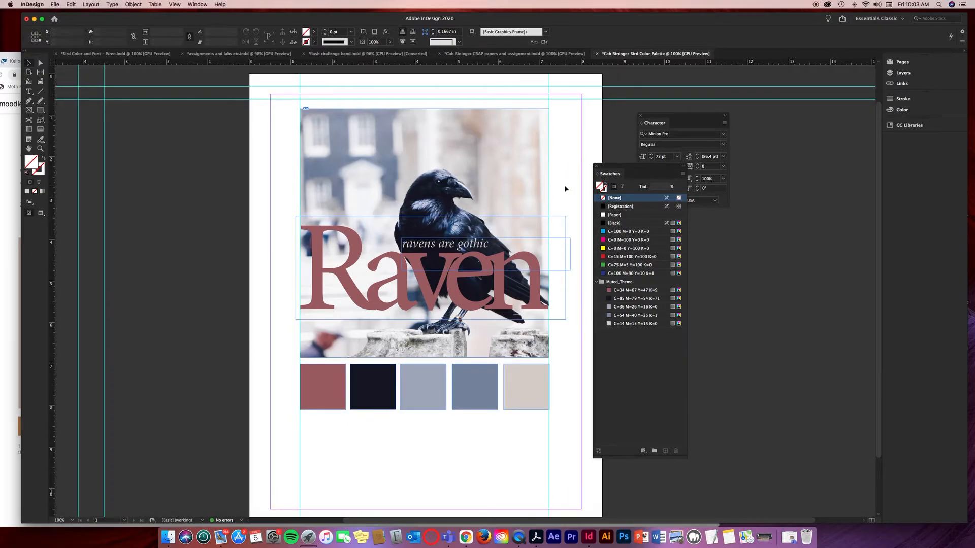
key(w)
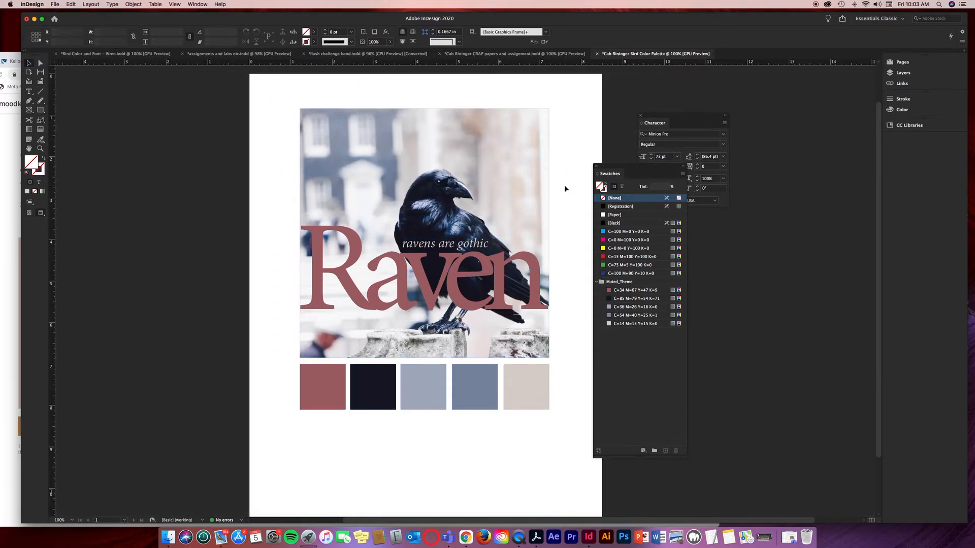
- Undo the scaling of the five squares, show the guides again and select the red square
key(super+z)
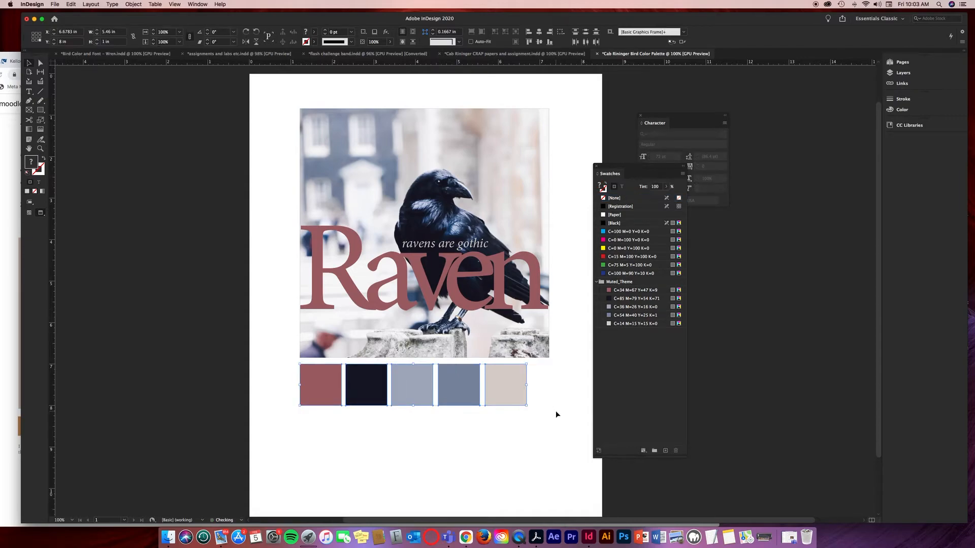
key(w)
click(531, 425)
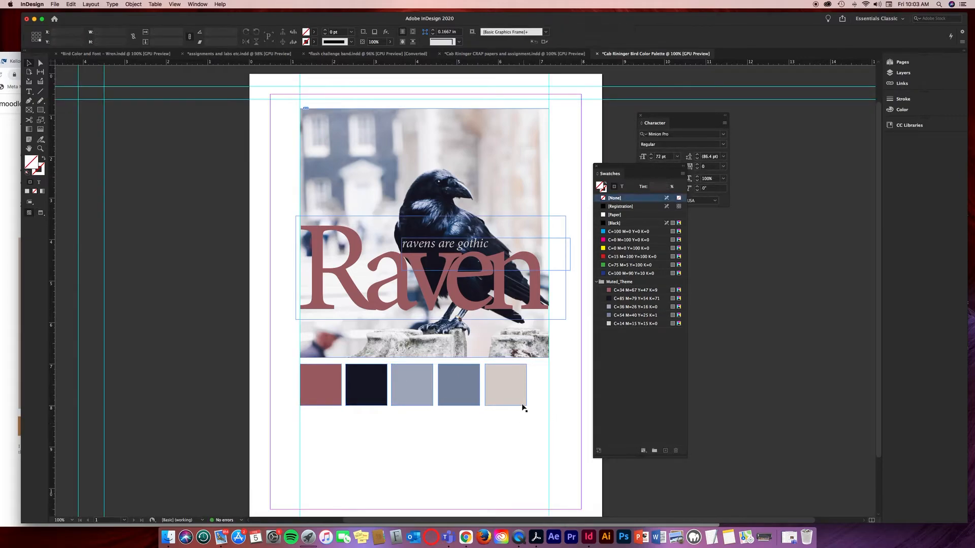
click(326, 377)
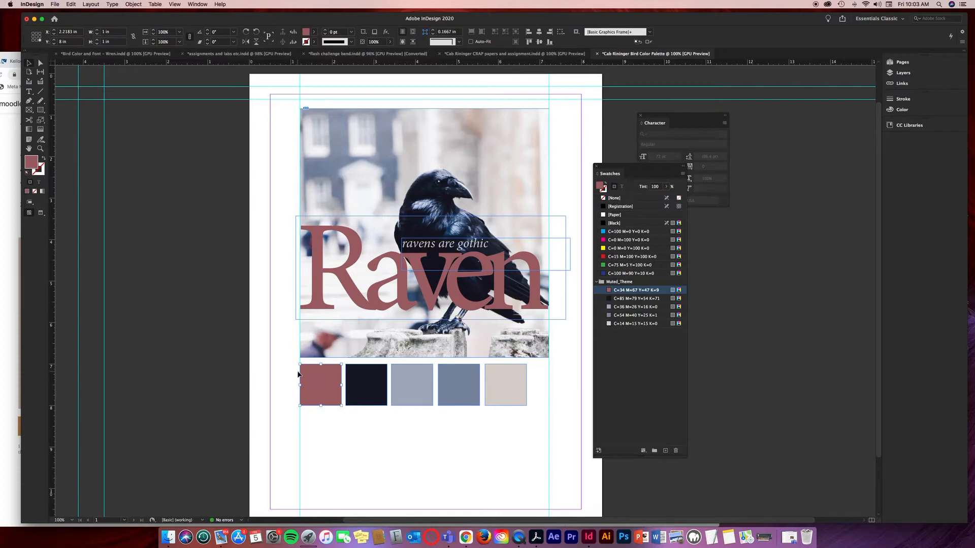
- Move the beige square along the row until its outer edge meets the guide at the photo's right edge
click(510, 392)
drag(509, 389, 534, 394)
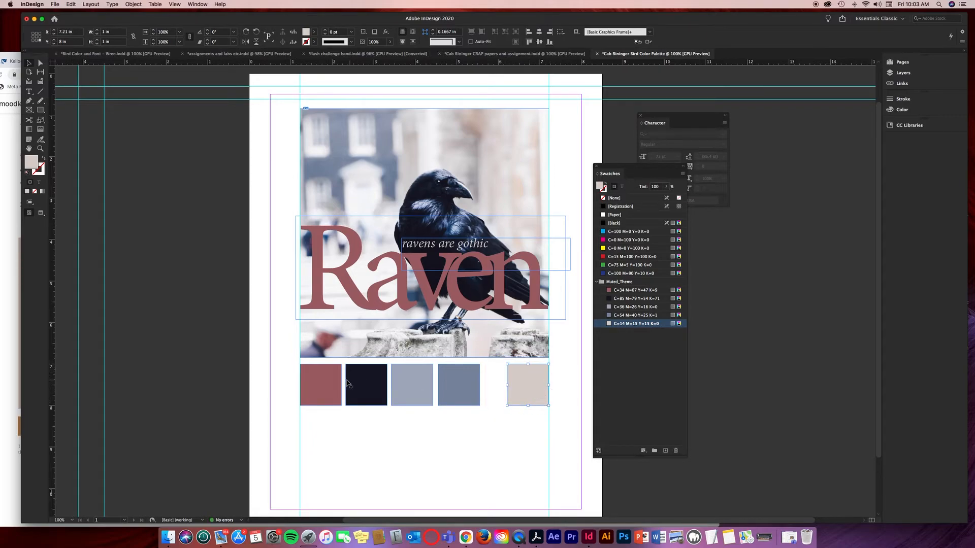
click(513, 429)
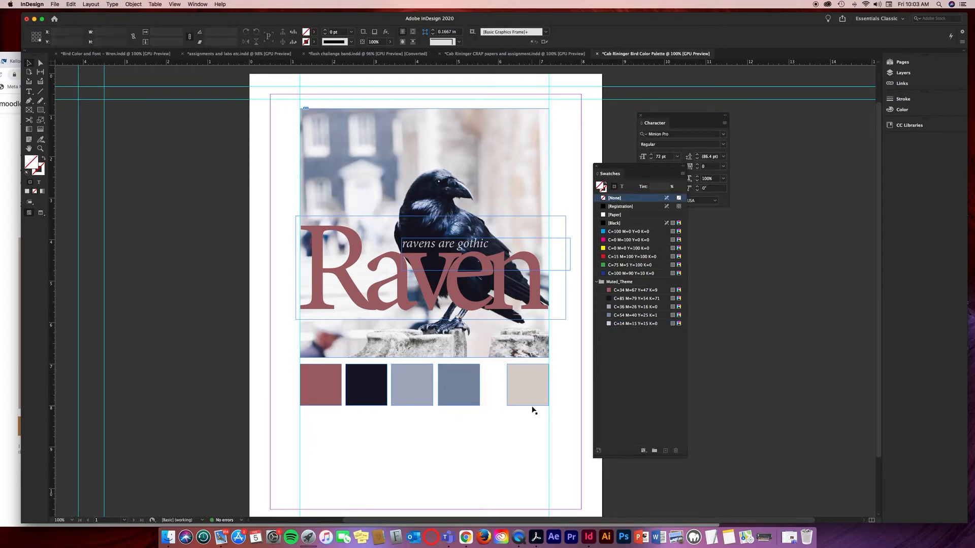
- Select all five color squares and distribute them by horizontal centers, undoing and redoing the distribution once to compare
click(522, 398)
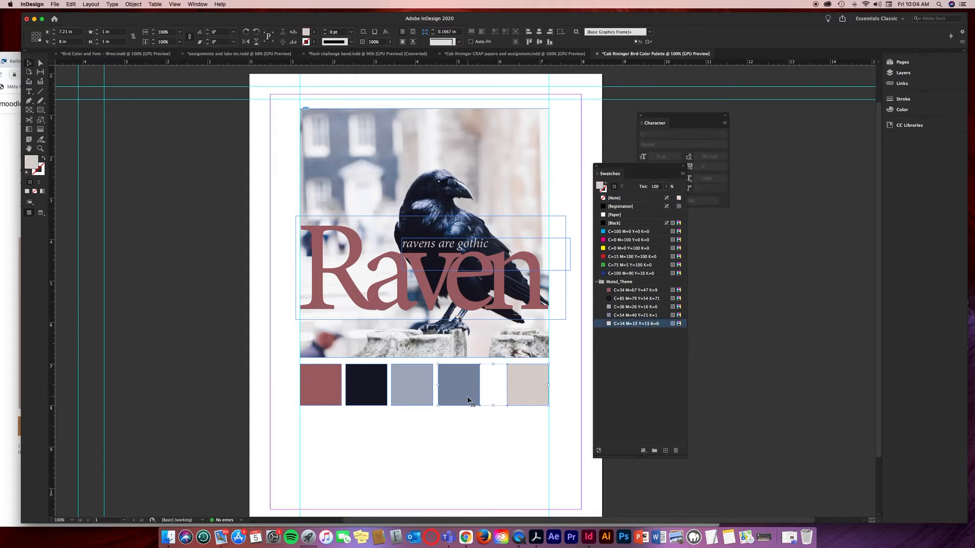
shift+click(470, 401)
shift+click(416, 394)
shift+click(376, 394)
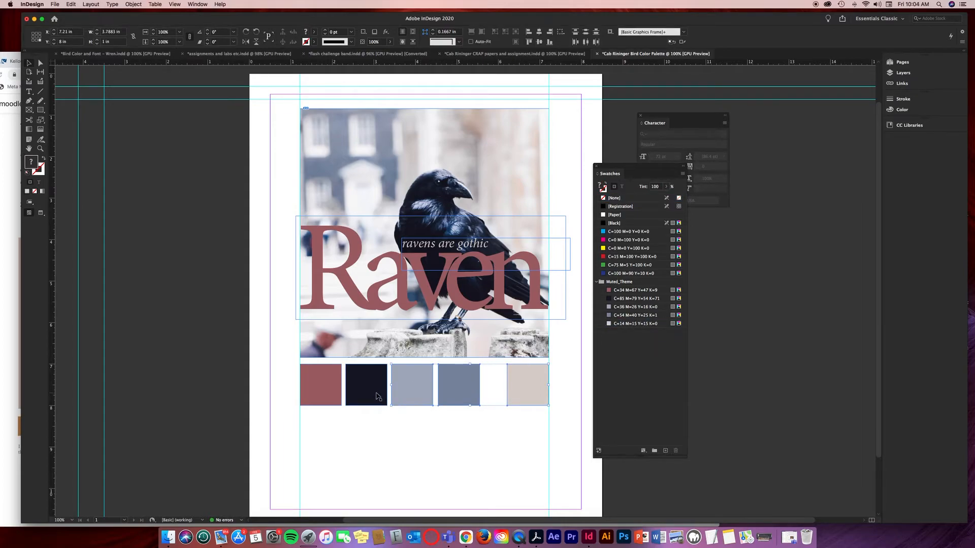
shift+click(329, 394)
click(586, 42)
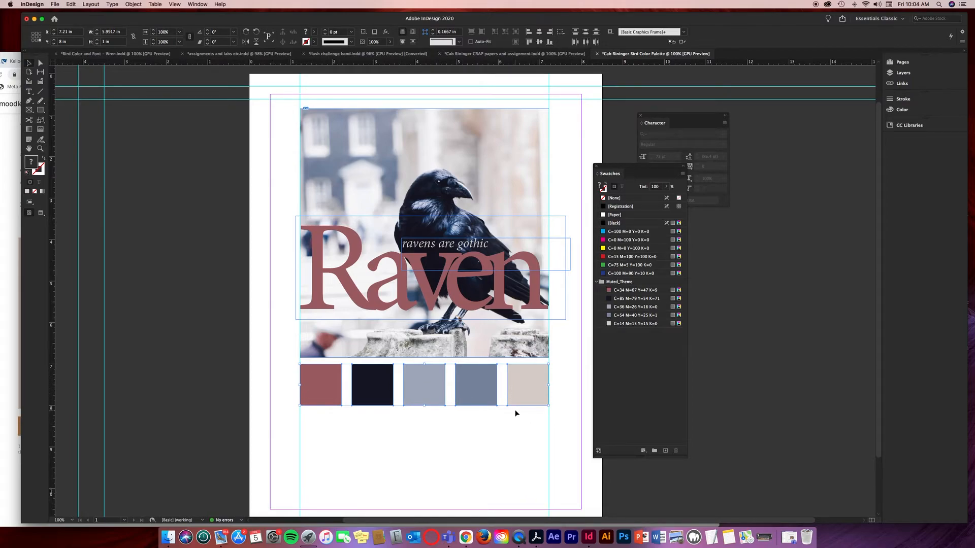
key(super+z)
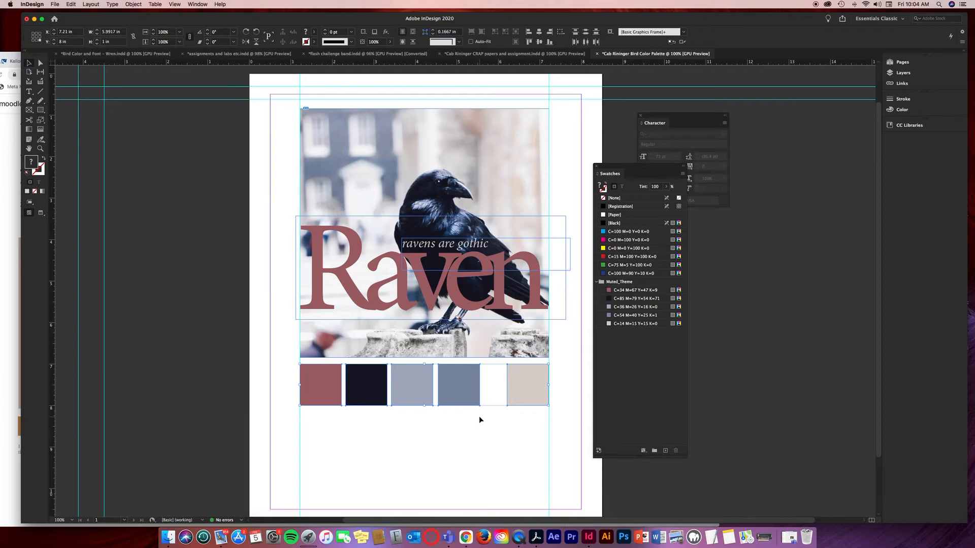
key(super+shift+z)
right_click(523, 399)
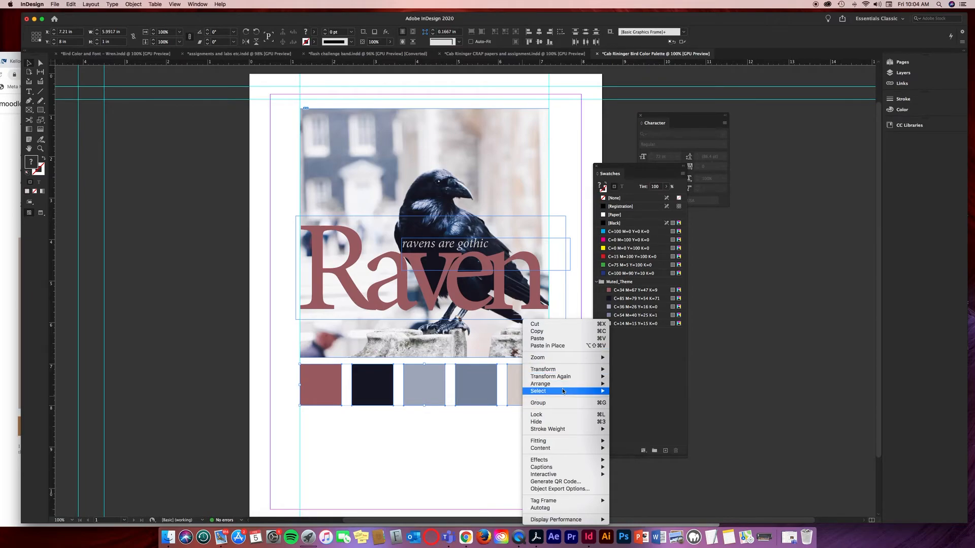
mouse_move(564, 372)
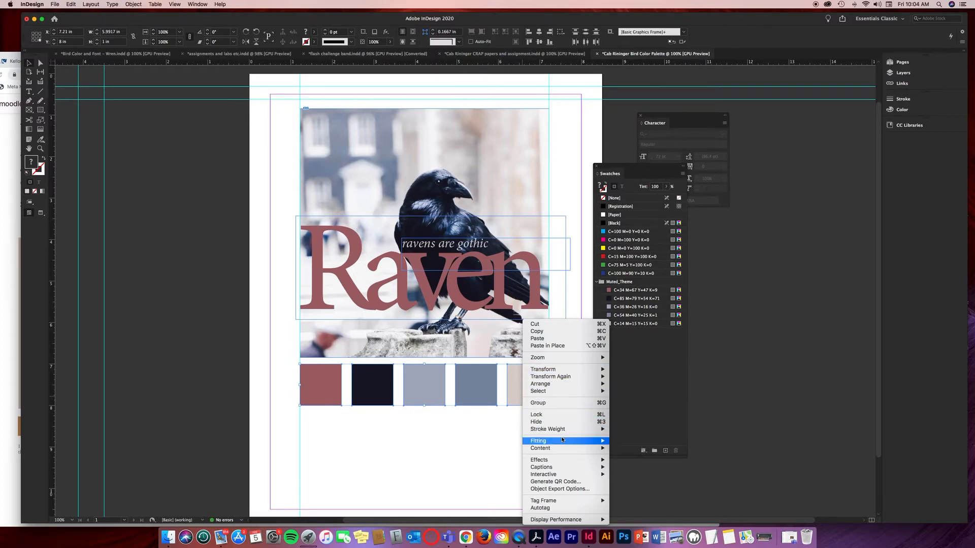
mouse_move(562, 440)
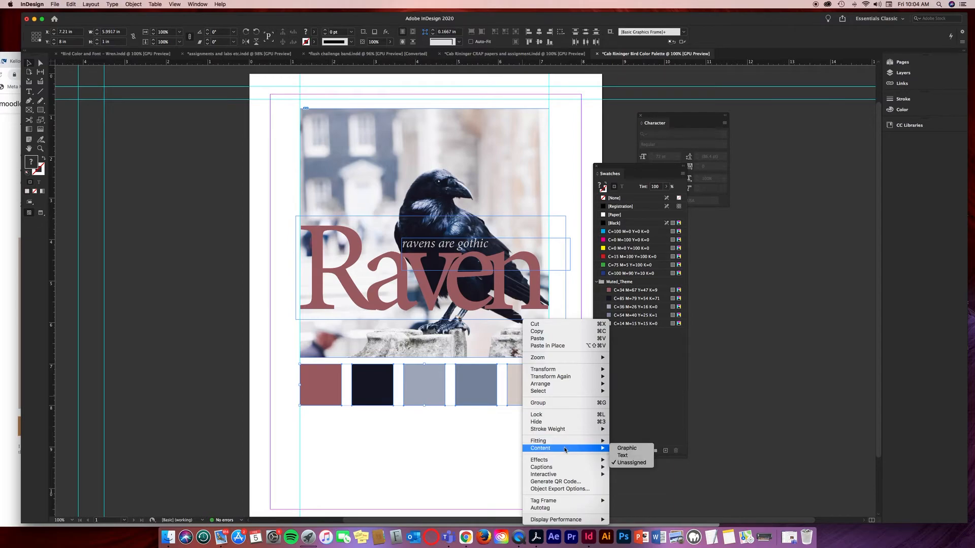
mouse_move(564, 468)
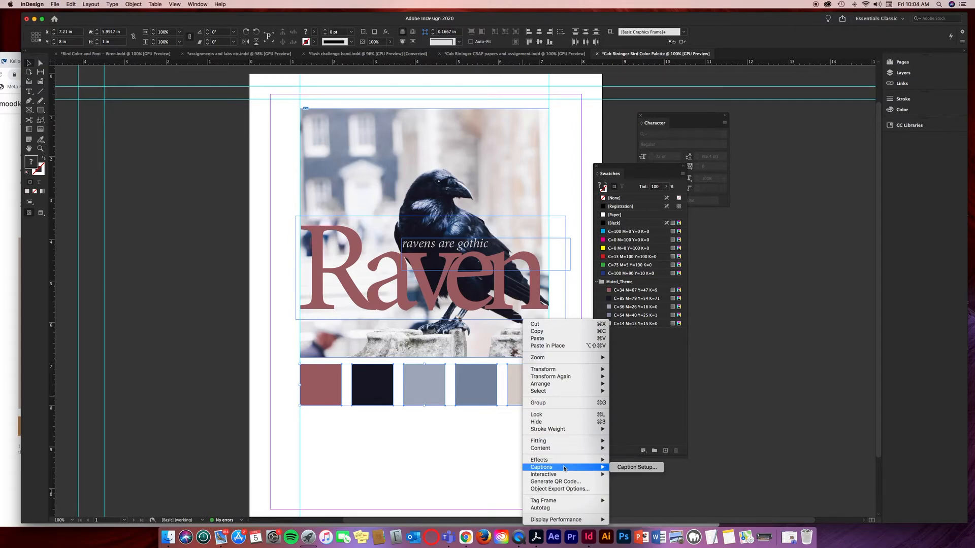
click(455, 474)
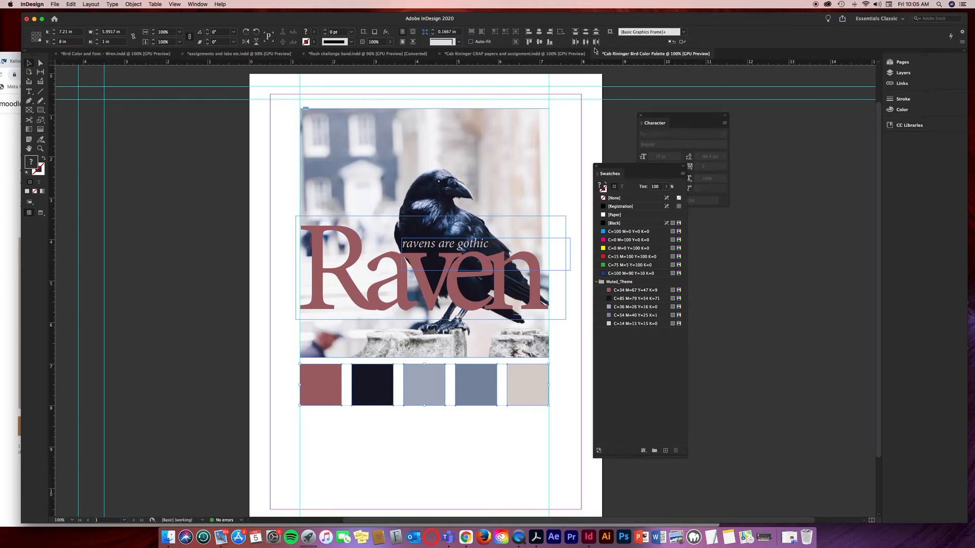
- Display the Align controls and place them on the pasteboard clear of the page
click(204, 4)
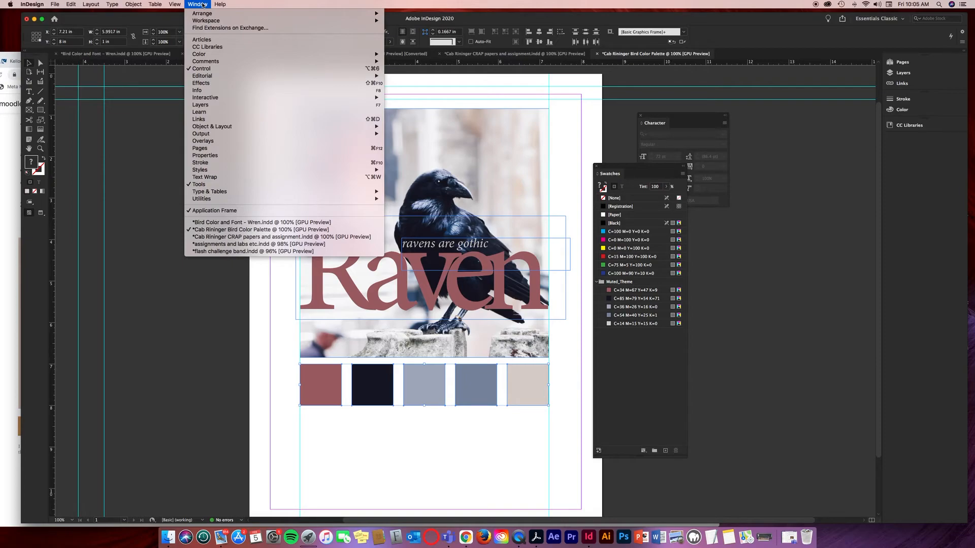
mouse_move(217, 128)
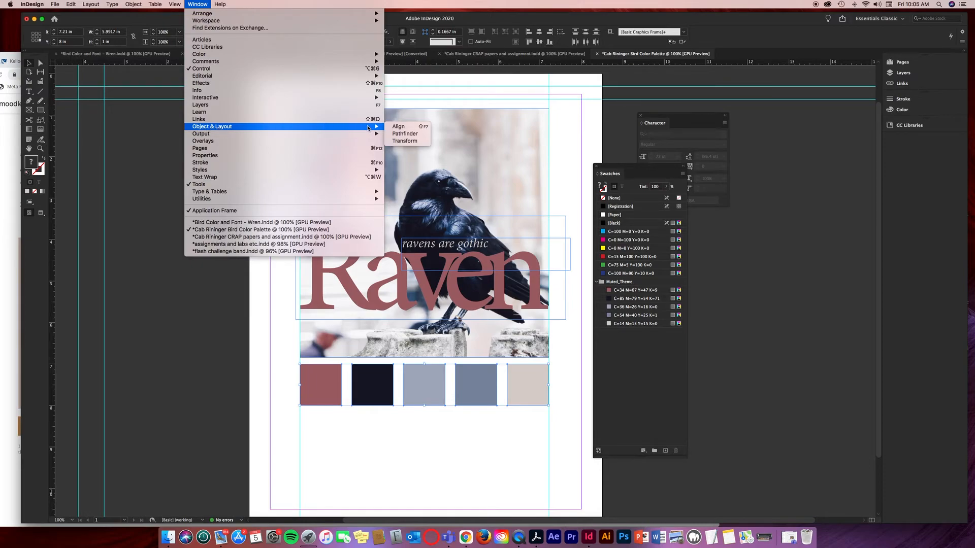
click(398, 127)
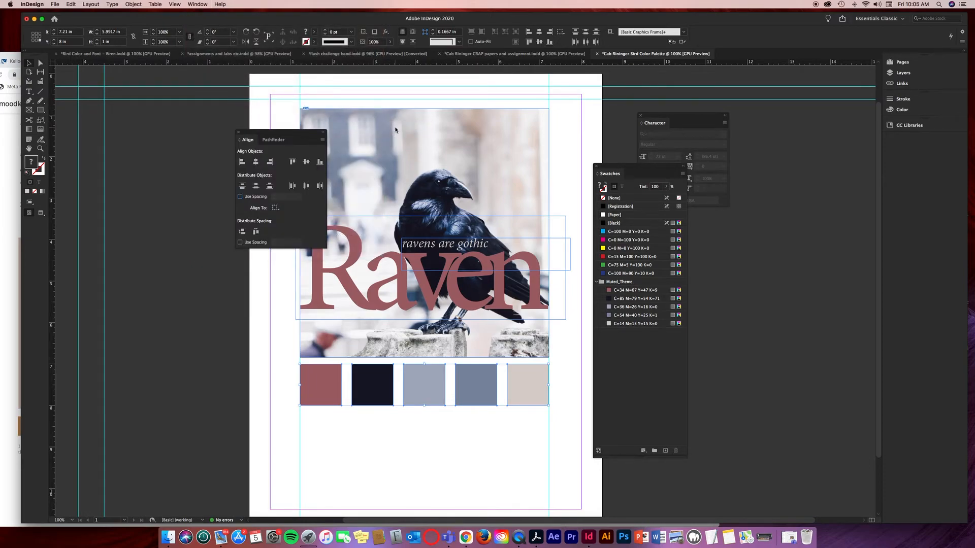
drag(257, 134, 746, 233)
- Undo the earlier distribution, reselect all five squares and distribute them by horizontal centers using the Align controls
click(535, 423)
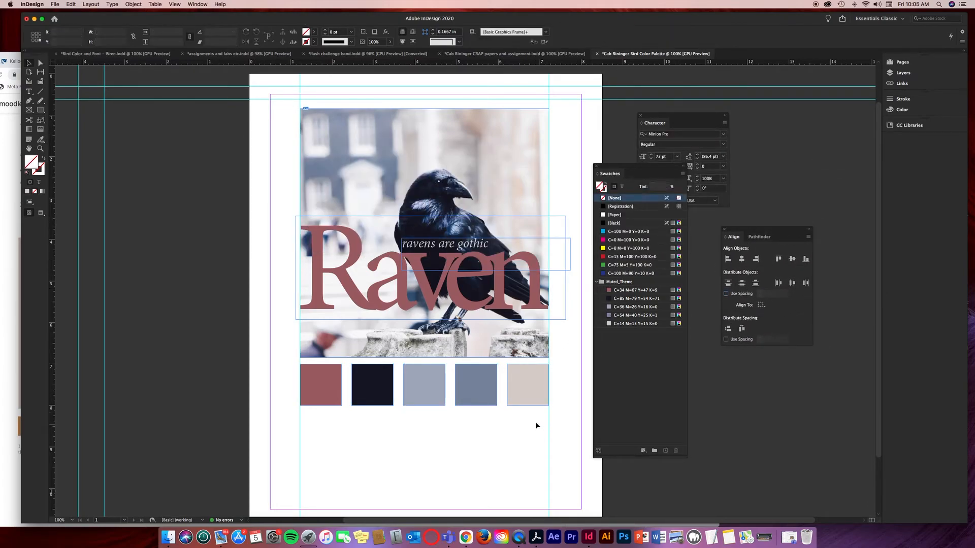
key(ctrl+z)
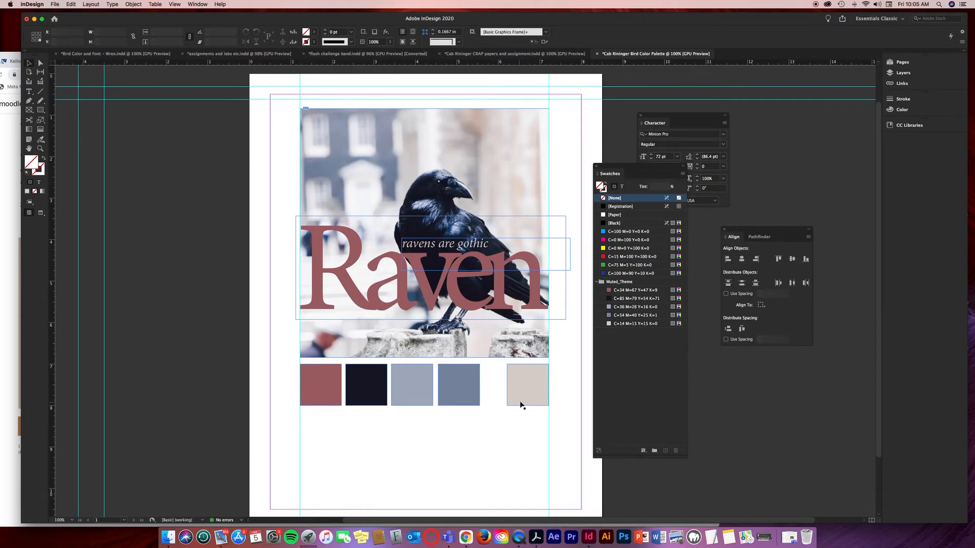
click(538, 399)
shift+click(468, 396)
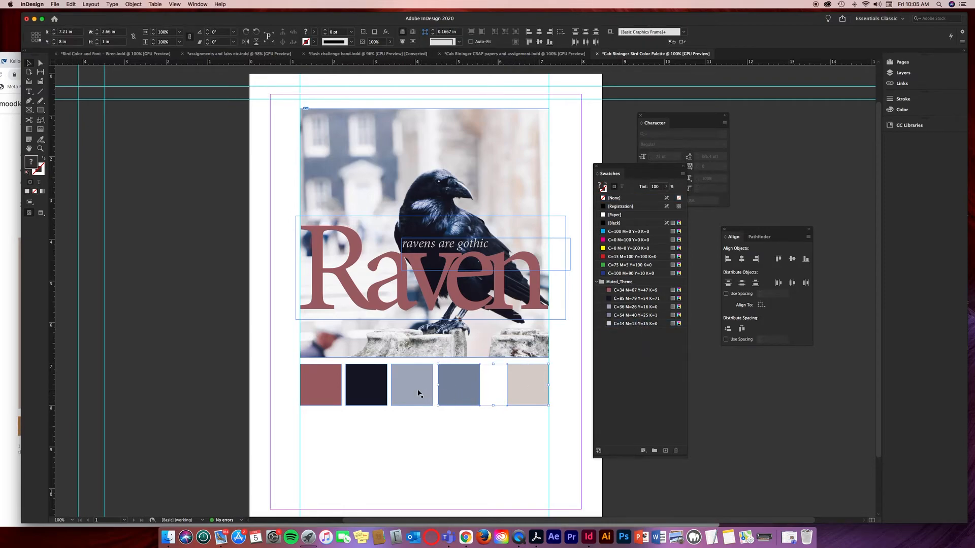
shift+click(373, 391)
shift+click(329, 390)
click(794, 284)
click(727, 382)
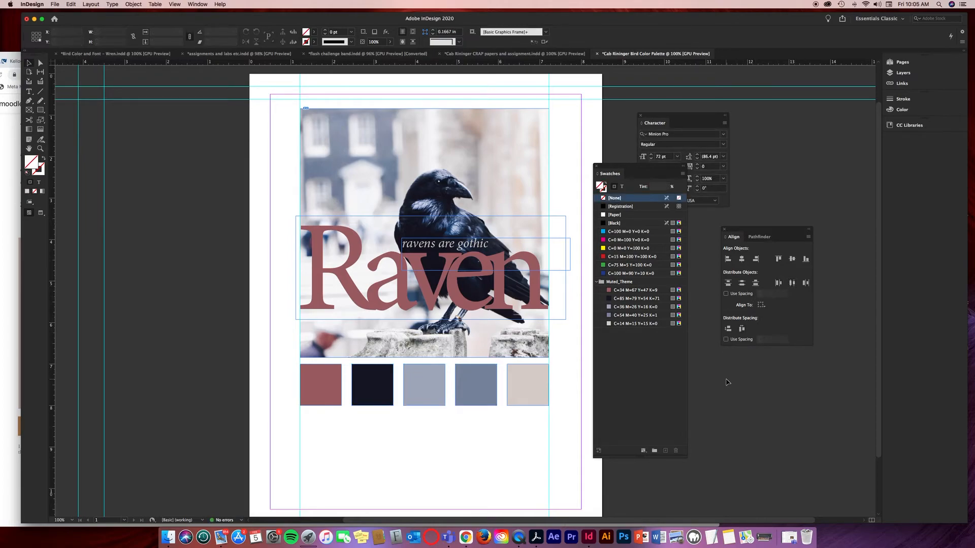
- Switch to preview, clear the Swatches away from the page, and draw a rectangle about 9 × 11.4 in covering the whole page
key(w)
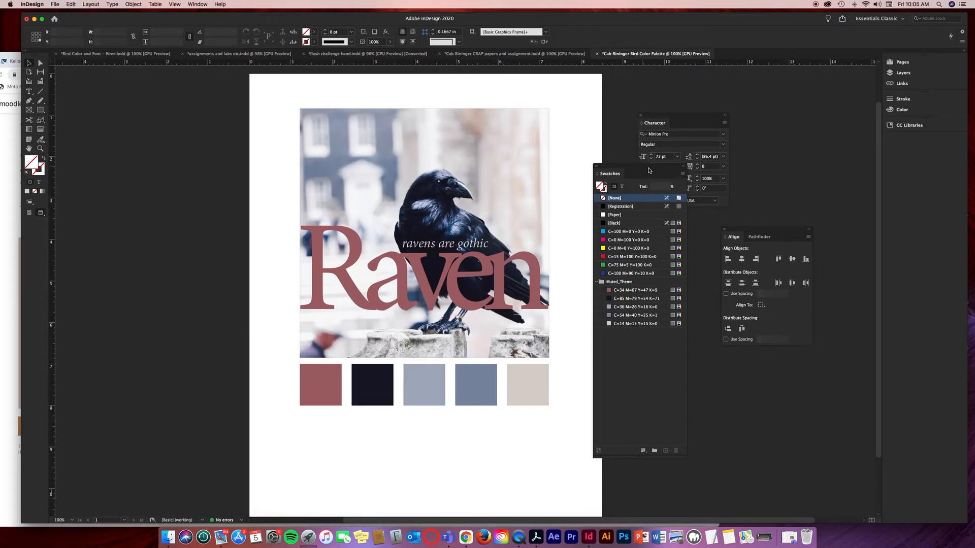
drag(611, 166, 631, 156)
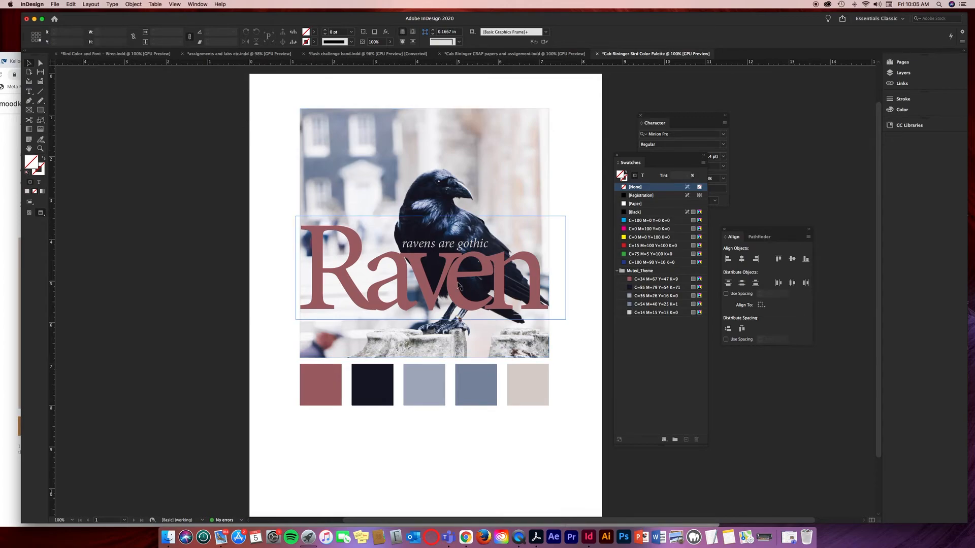
click(40, 111)
mouse_move(238, 67)
mouse_down()
mouse_move(300, 133)
mouse_move(446, 345)
mouse_move(482, 367)
mouse_move(567, 501)
mouse_move(587, 513)
mouse_move(610, 479)
mouse_move(612, 491)
mouse_up()
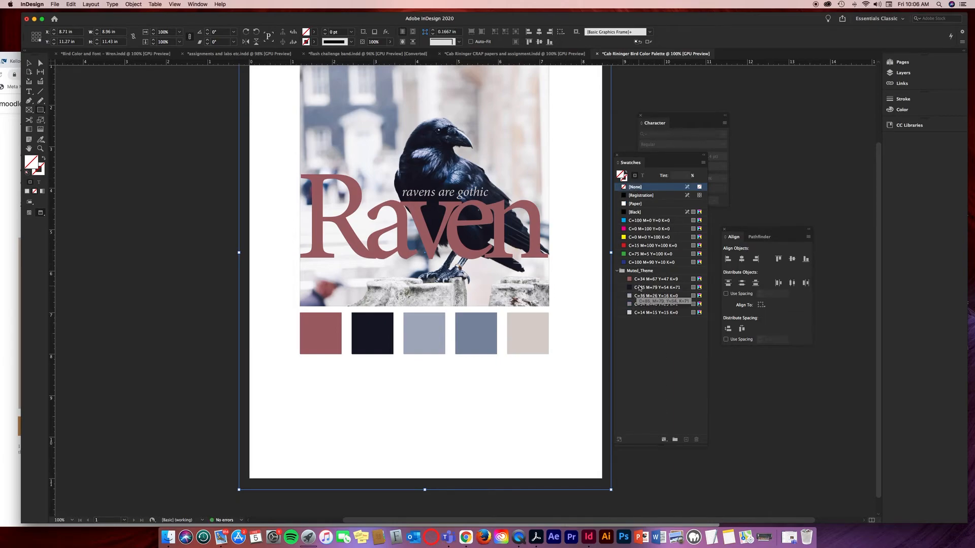
- Try several Muted_Theme colors on the page-size rectangle and fill it with the dark navy C=85 M=79 Y=54 K=71
click(639, 288)
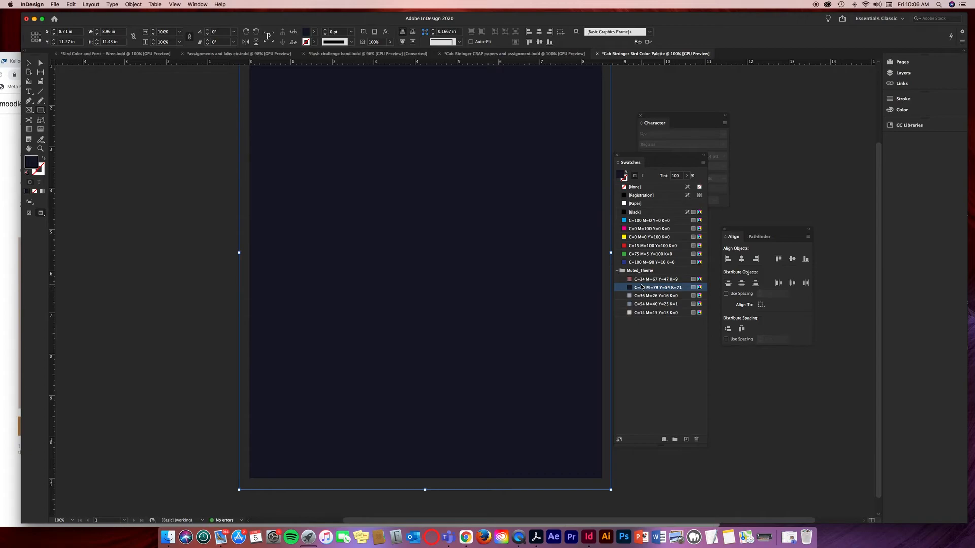
click(640, 279)
click(640, 287)
click(639, 296)
click(639, 305)
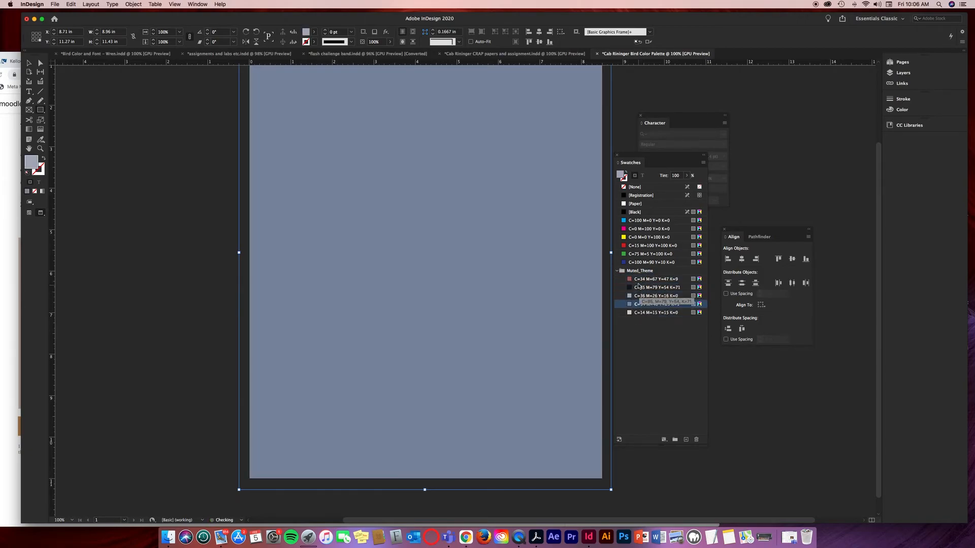
click(640, 279)
click(641, 288)
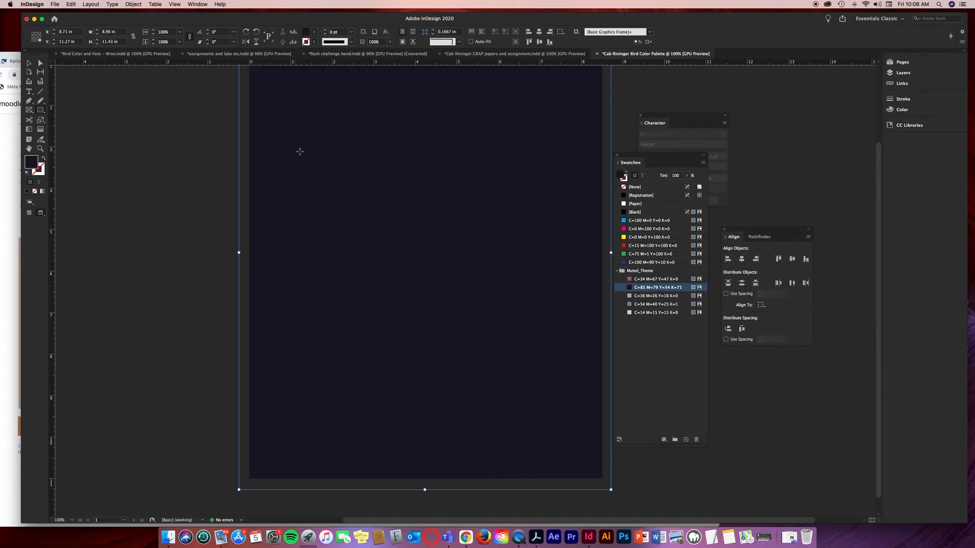
- Send the navy page-size rectangle to the back, behind the photo, text and color squares
right_click(344, 152)
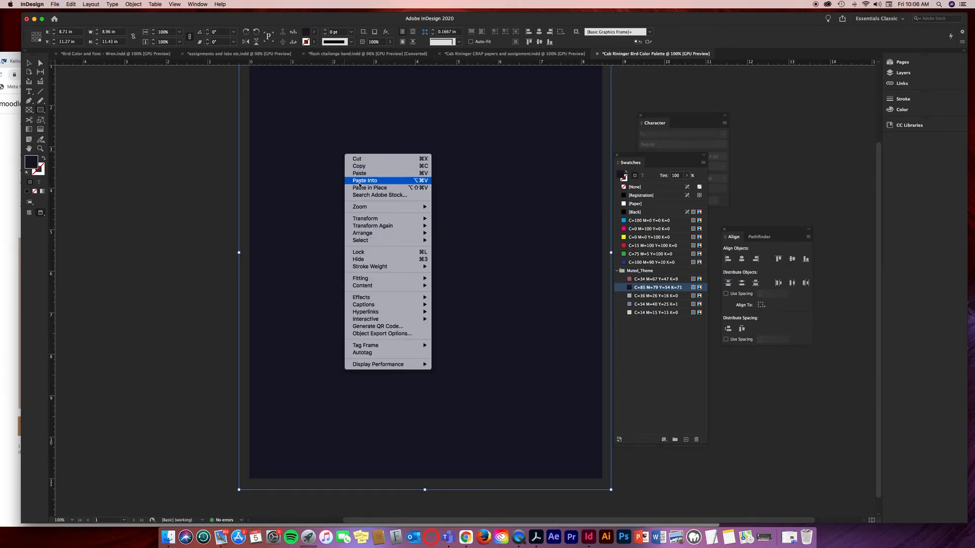
mouse_move(370, 233)
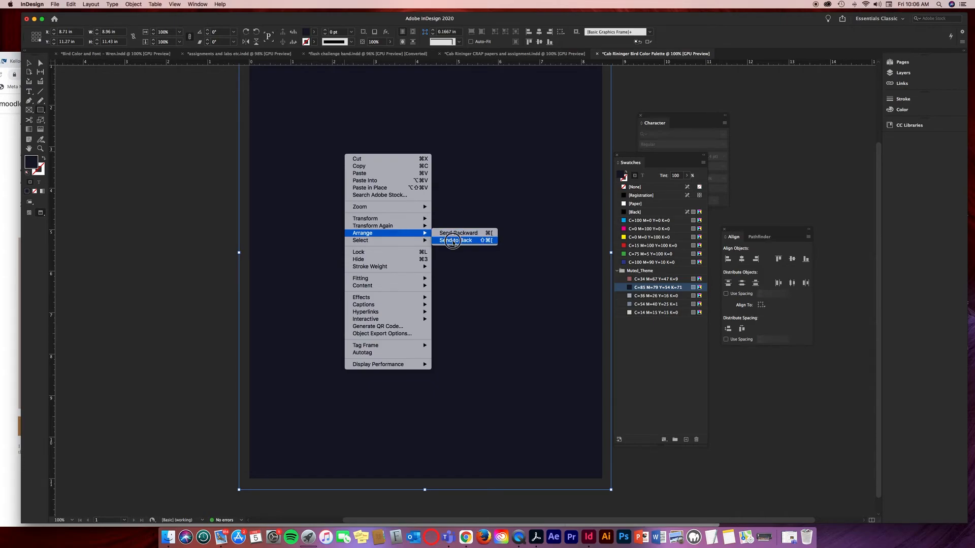
click(456, 240)
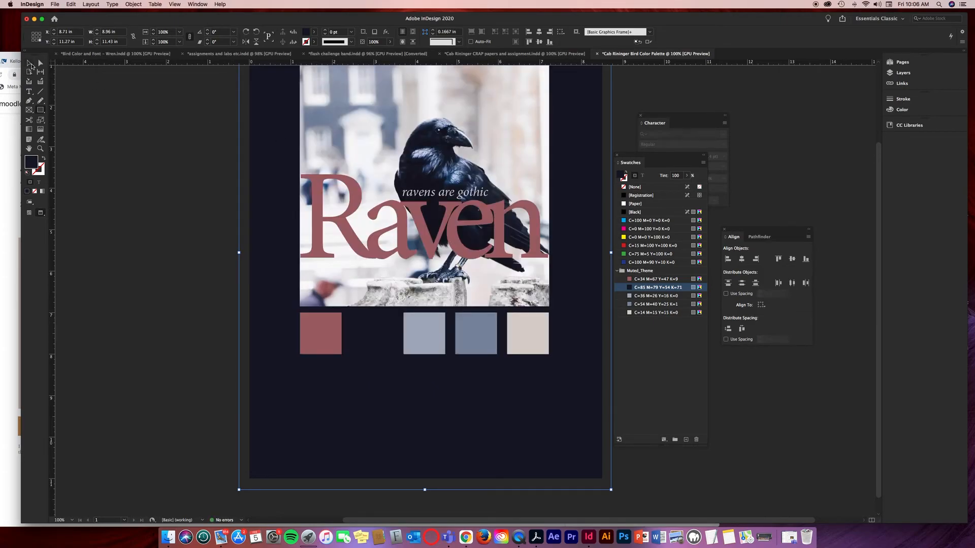
- Give the navy square in the color row a stroke in the muted blue C=54 M=40 Y=25 K=1
click(369, 338)
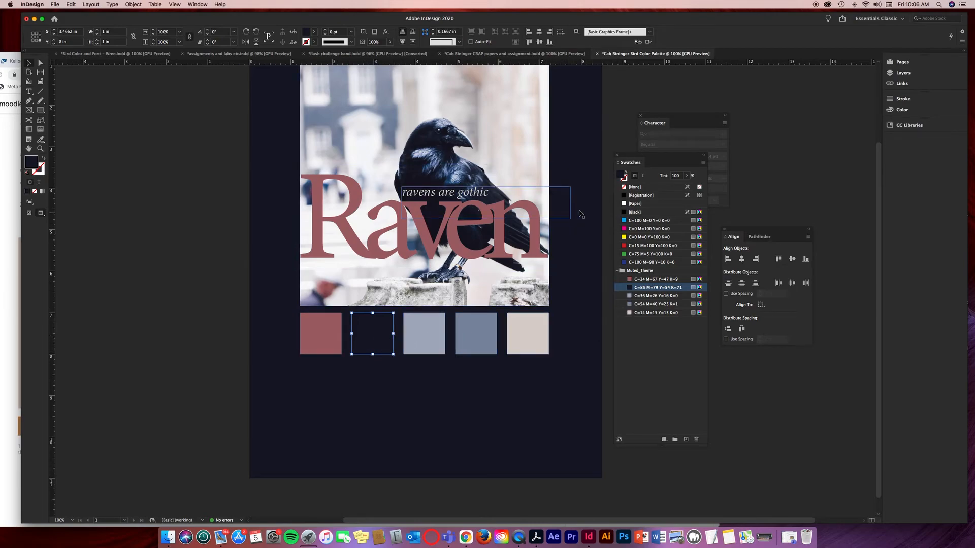
click(624, 179)
click(624, 178)
click(625, 178)
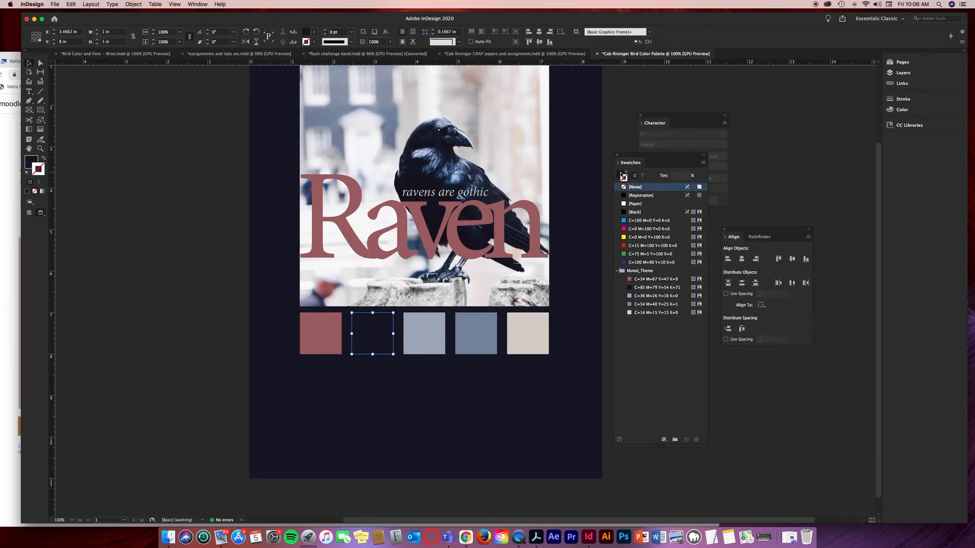
click(624, 177)
click(624, 178)
click(625, 177)
click(624, 178)
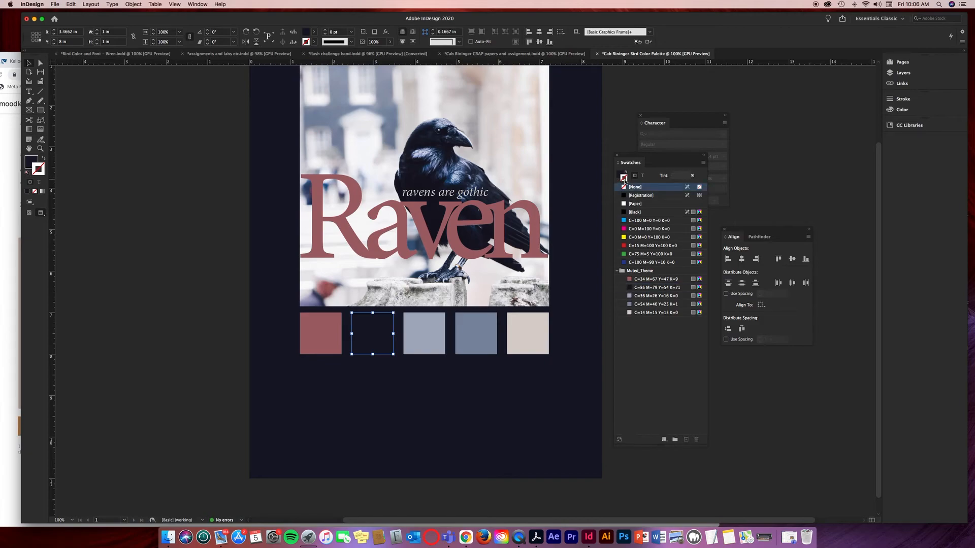
click(642, 305)
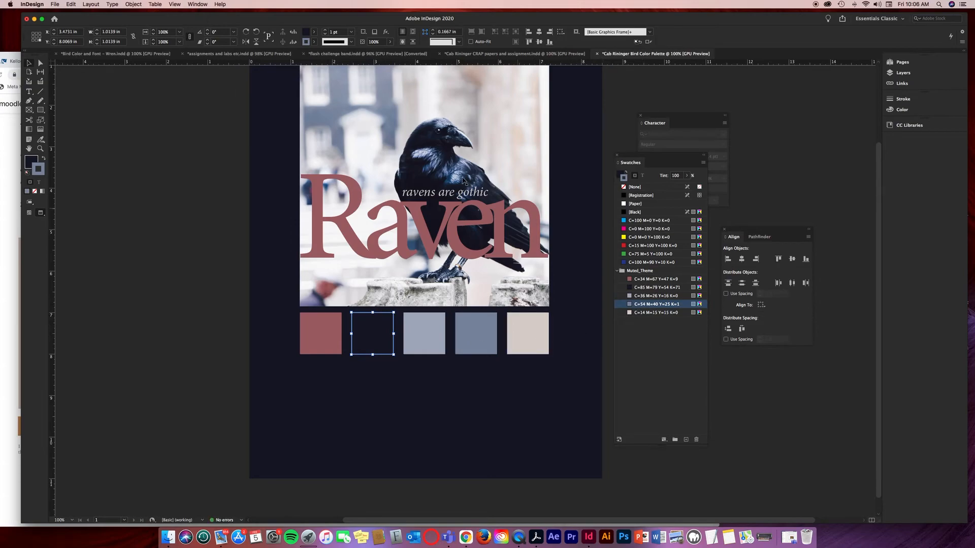
- Set the navy square's stroke weight to 0.25 pt, check it deselected, and reselect the square
click(351, 32)
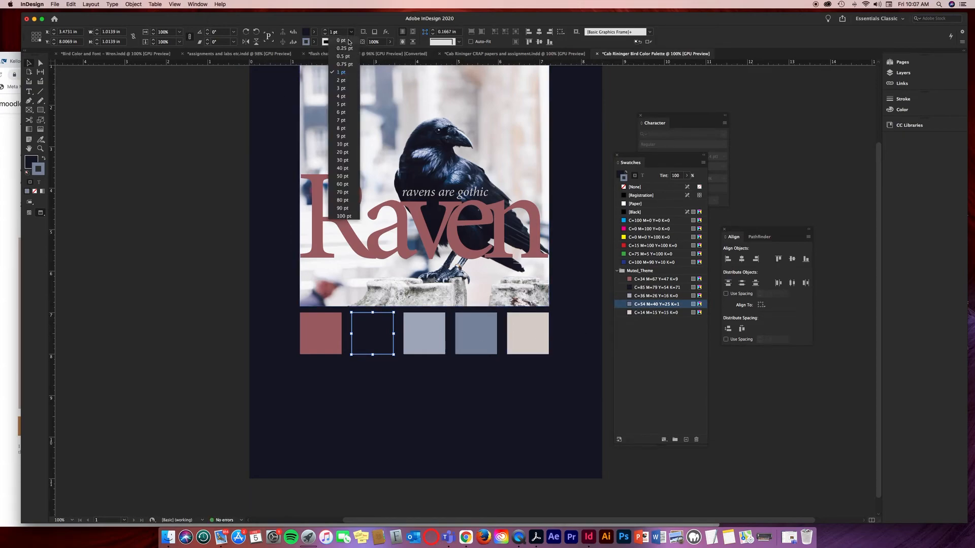
click(349, 48)
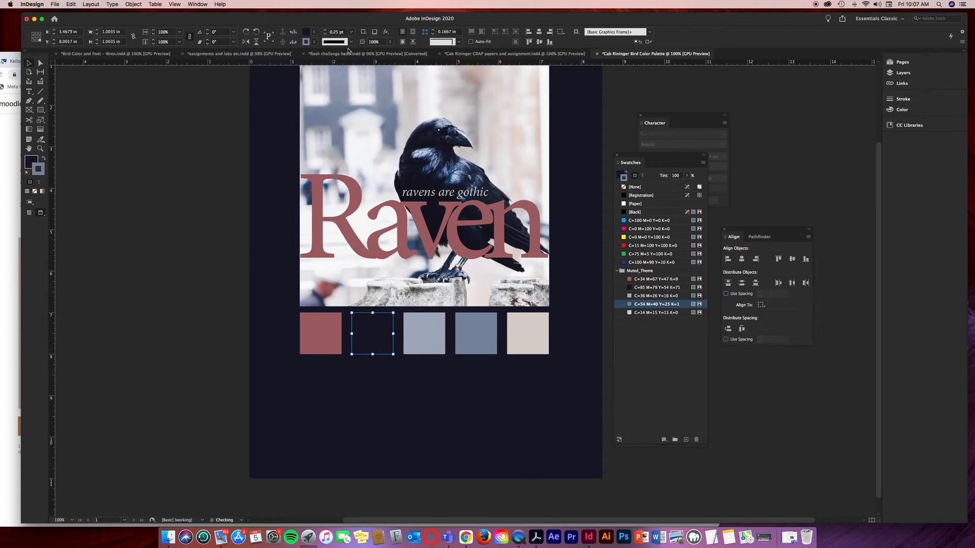
click(191, 136)
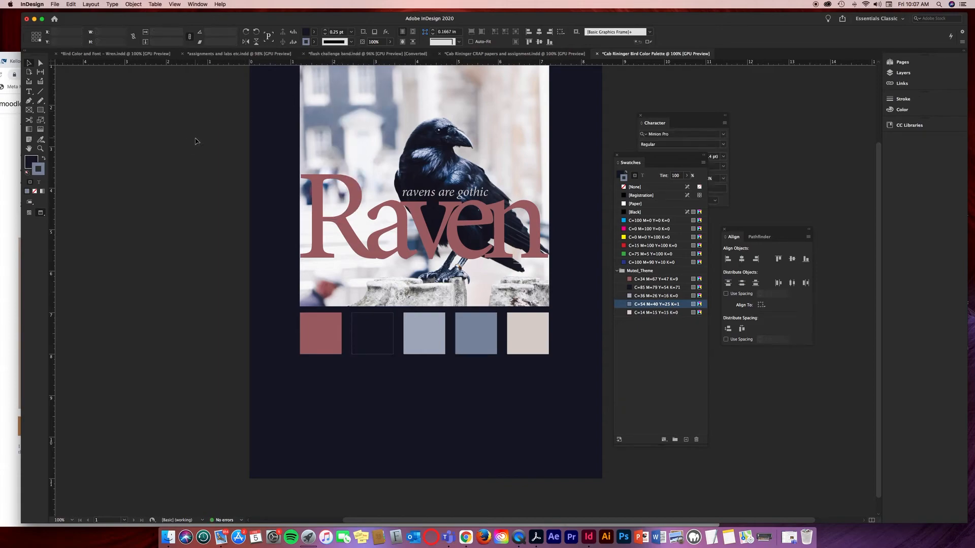
click(372, 335)
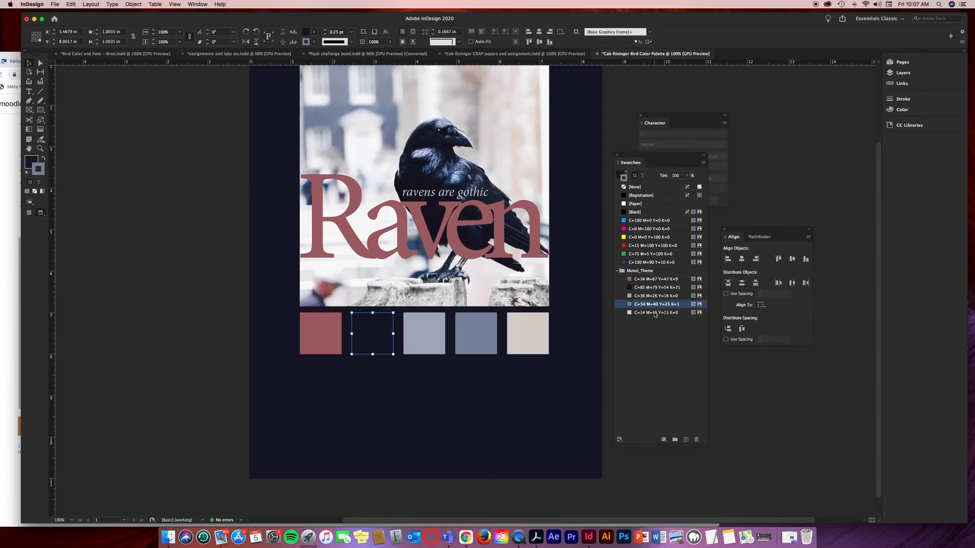
- Change the navy square's stroke to the light beige C=14 M=15 Y=15 K=0 and check the page with nothing selected
click(655, 313)
click(611, 365)
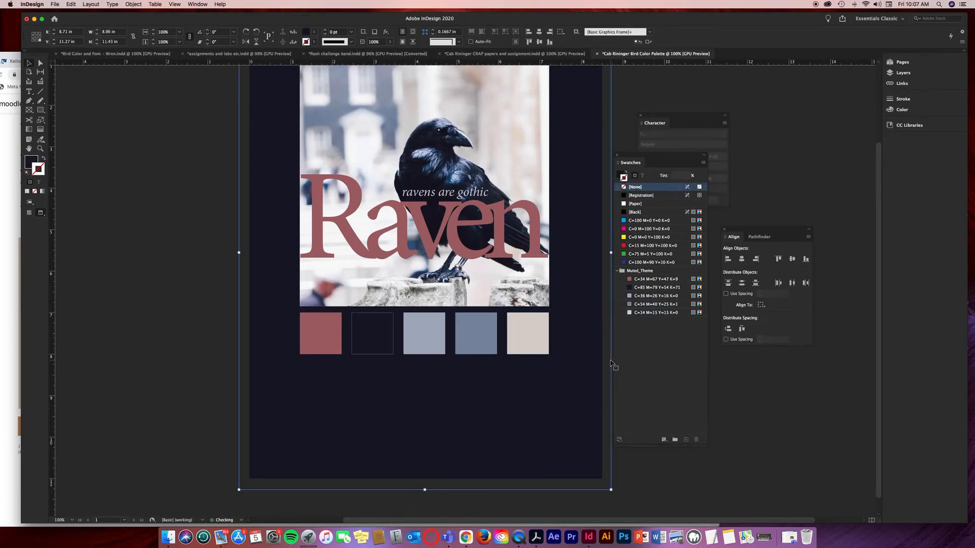
click(151, 256)
scroll(181, 268, up, 2)
scroll(183, 269, down, 1)
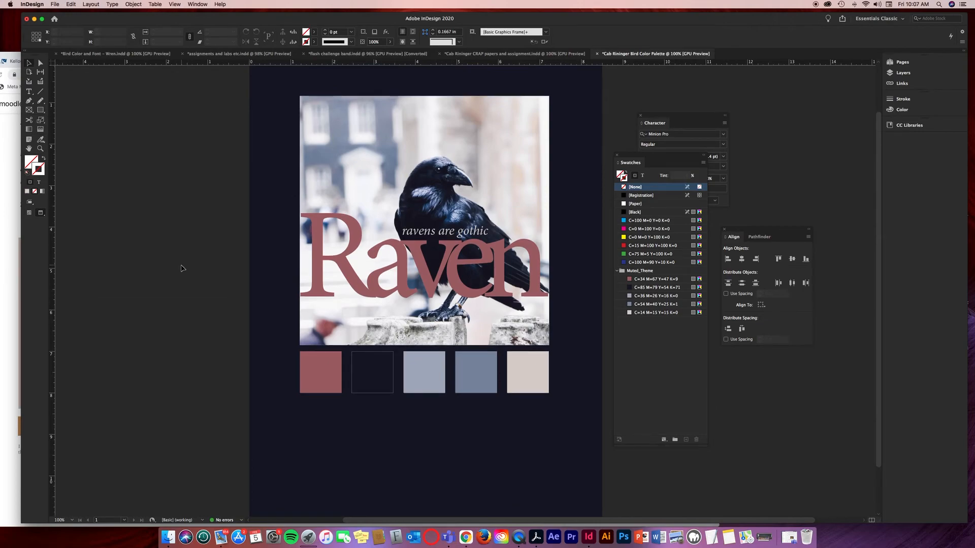
scroll(251, 262, down, 3)
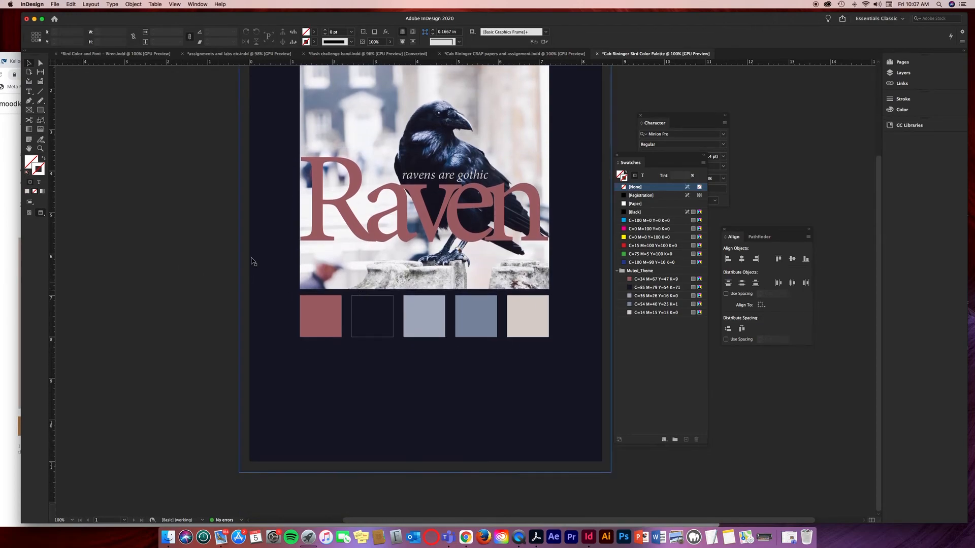
- Create a text frame about 5.95 by 1.57 in below the color squares and begin the rationale at 10 pt: "I chose the raven because"
click(30, 93)
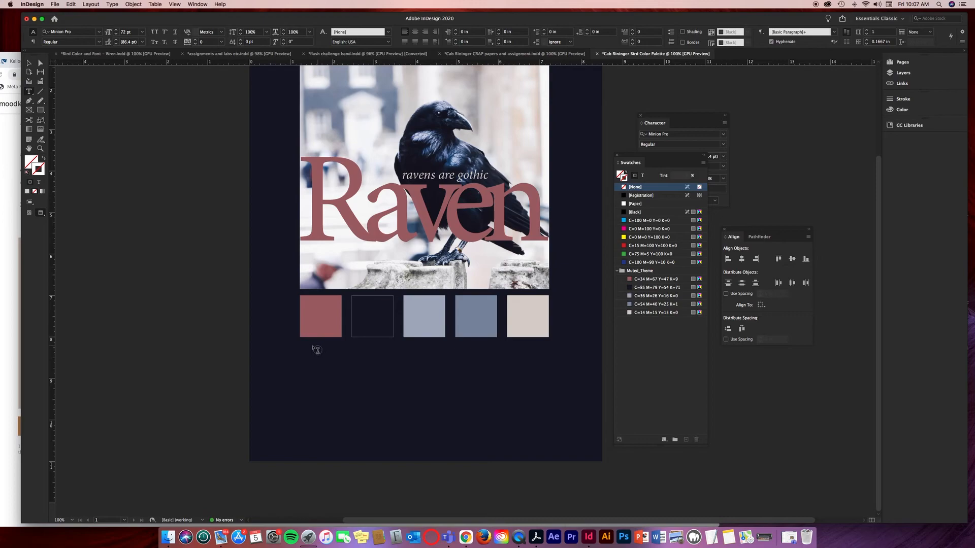
drag(301, 344, 549, 408)
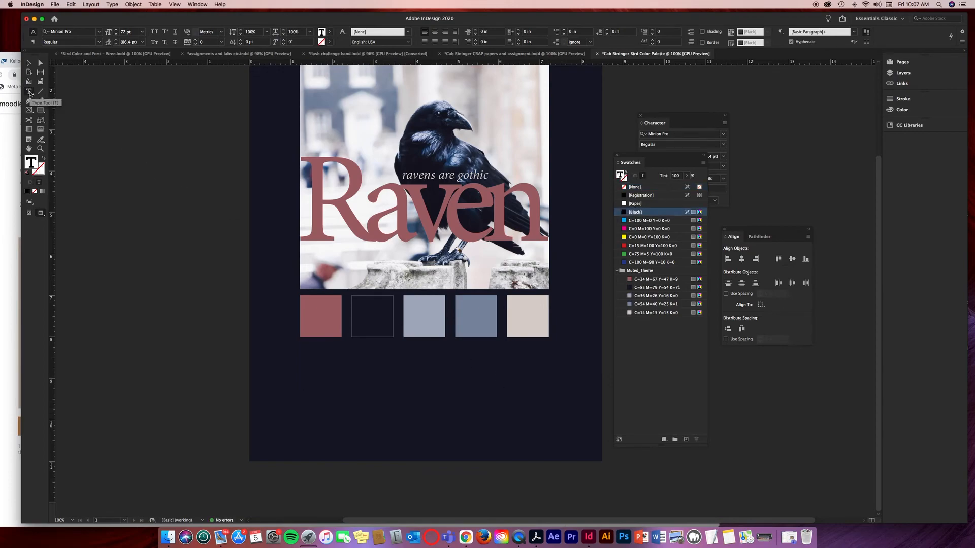
mouse_move(100, 16)
mouse_down()
mouse_move(225, 28)
mouse_move(257, 395)
mouse_move(152, 60)
mouse_move(165, 29)
mouse_move(104, 30)
mouse_up()
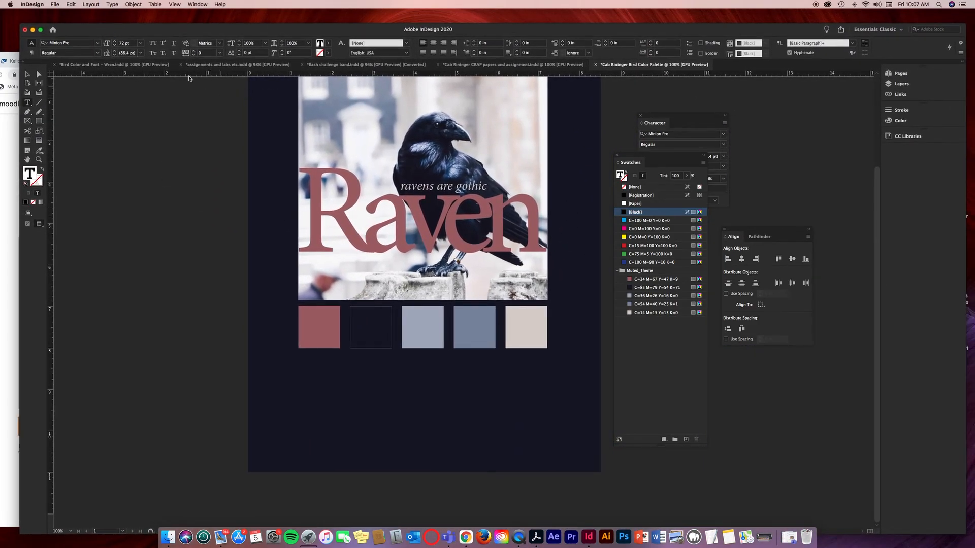
click(141, 44)
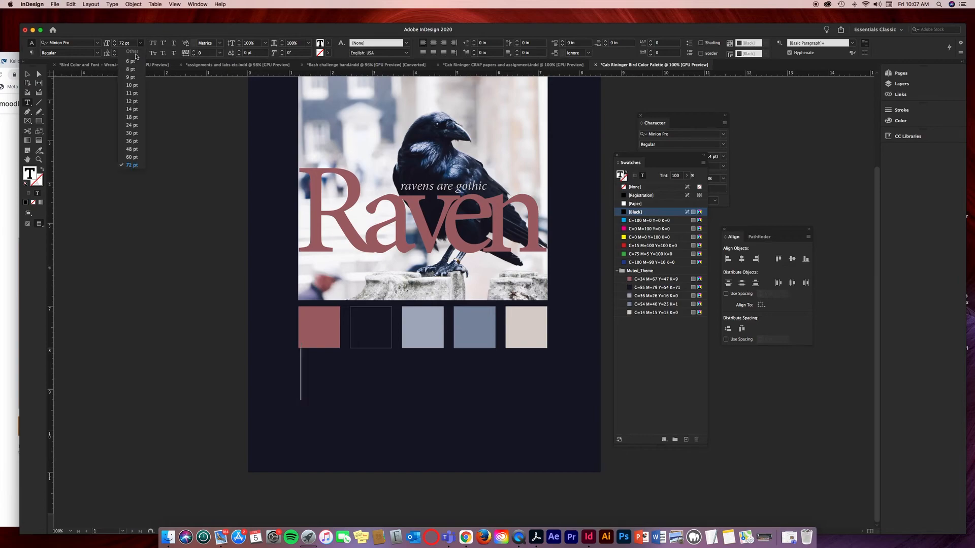
click(132, 85)
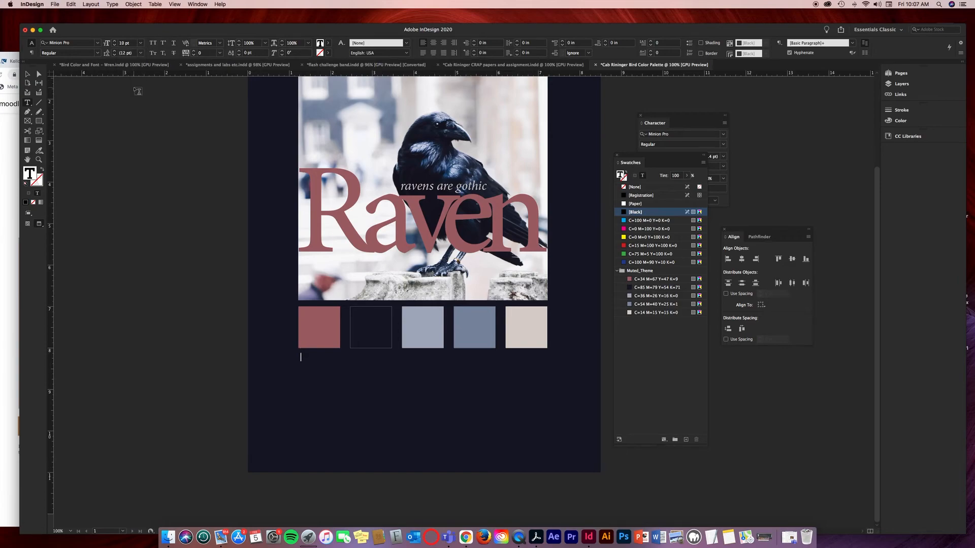
text(chose the raven because)
- Try the muted red on the rationale text, and color it light beige C=14 M=15 Y=15 K=0
drag(637, 155, 637, 160)
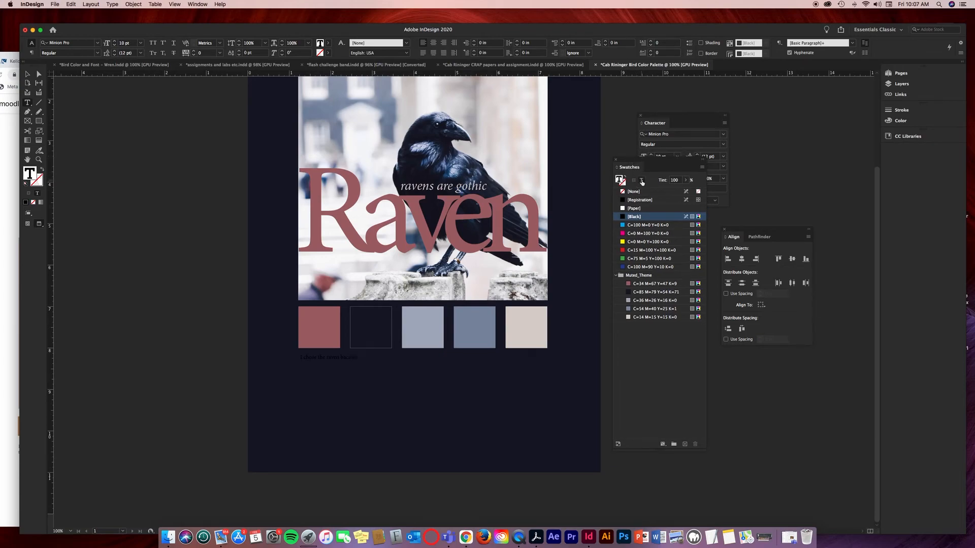
click(636, 285)
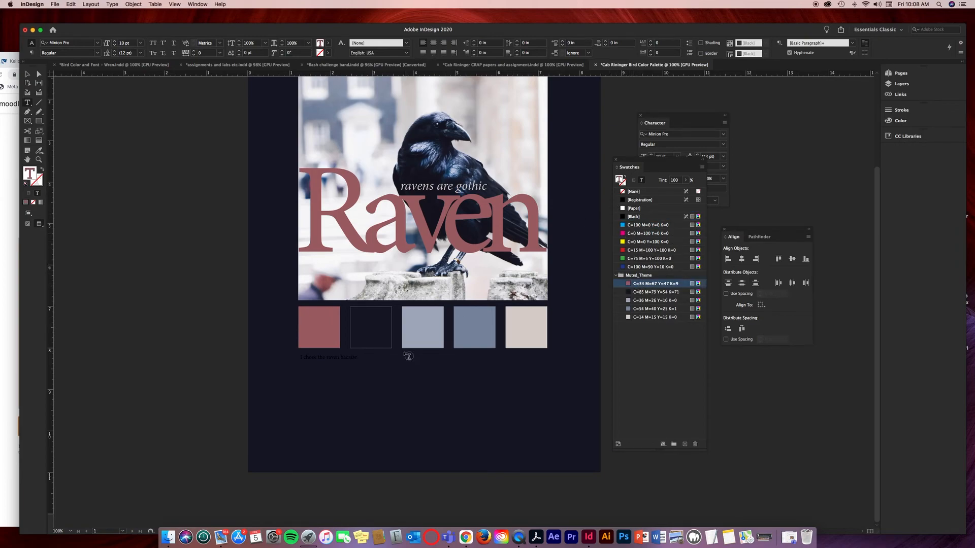
triple_click(348, 357)
click(643, 285)
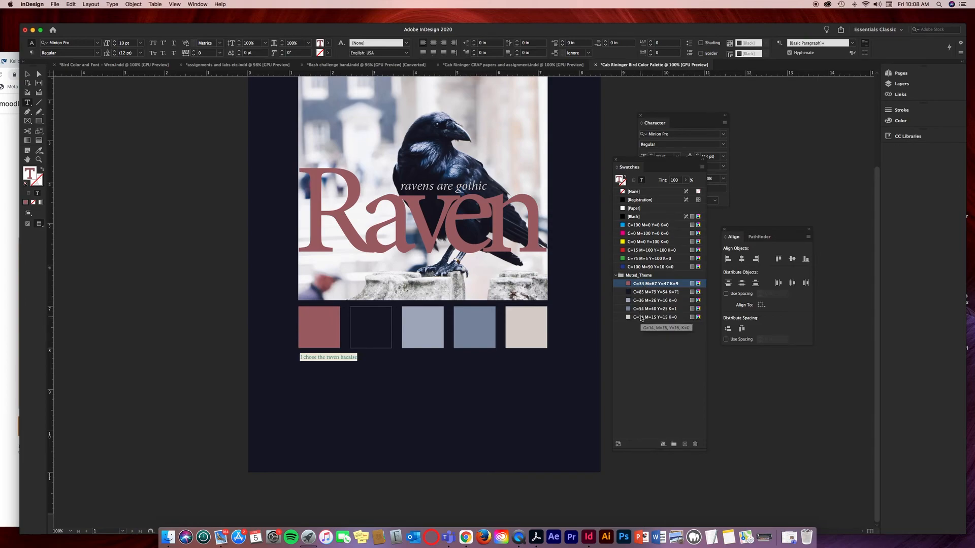
click(641, 317)
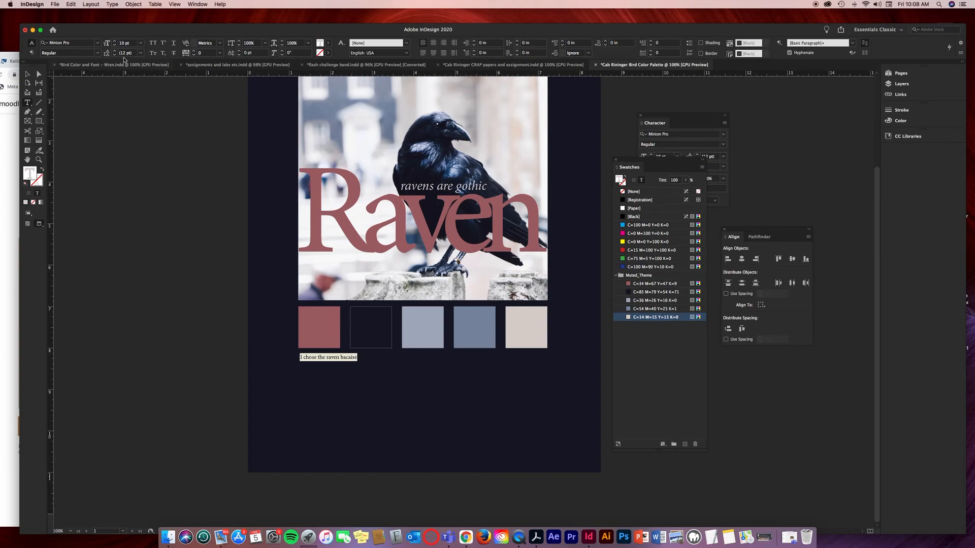
- Increase the rationale text's font size to 16 pt
click(115, 41)
click(115, 42)
click(115, 41)
click(115, 41)
click(115, 41)
click(115, 41)
click(381, 359)
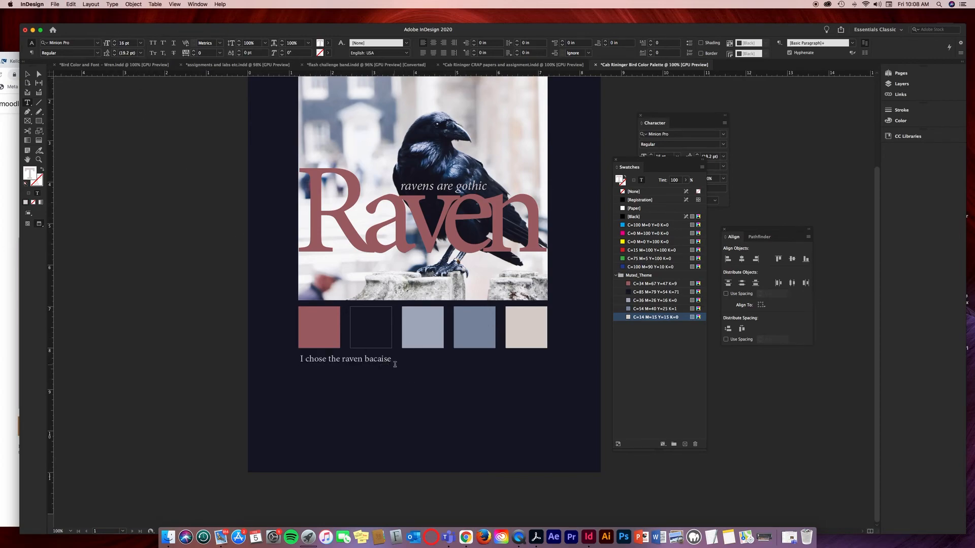
- Correct the misspelled last word to "because" and finish the sentence with "they are awesome!"
drag(369, 359, 404, 359)
text(ecause)
scroll(496, 374, up, 3)
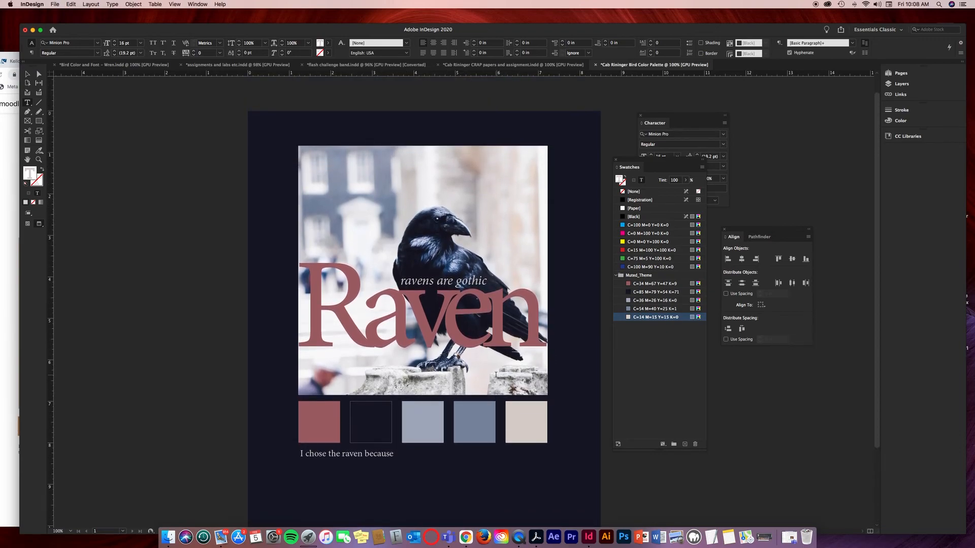
scroll(496, 375, down, 1)
text(they are aweso)
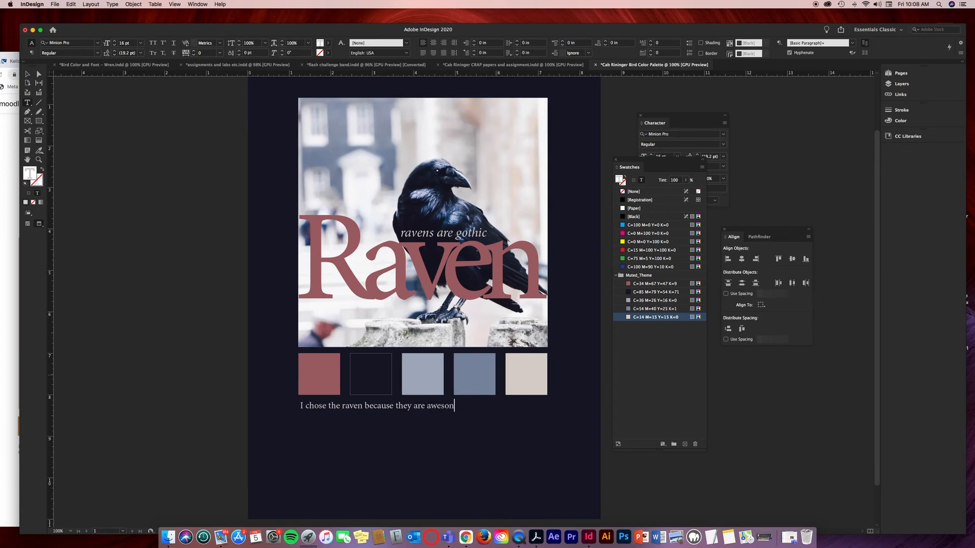
text(me)
text(! )
- Add the sentence "I chose a traditional looking font because ravens seem ancient and mythical." to the rationale
text(I chose a tra)
text(di)
text(tional)
text( looking )
text(fo)
text(nt)
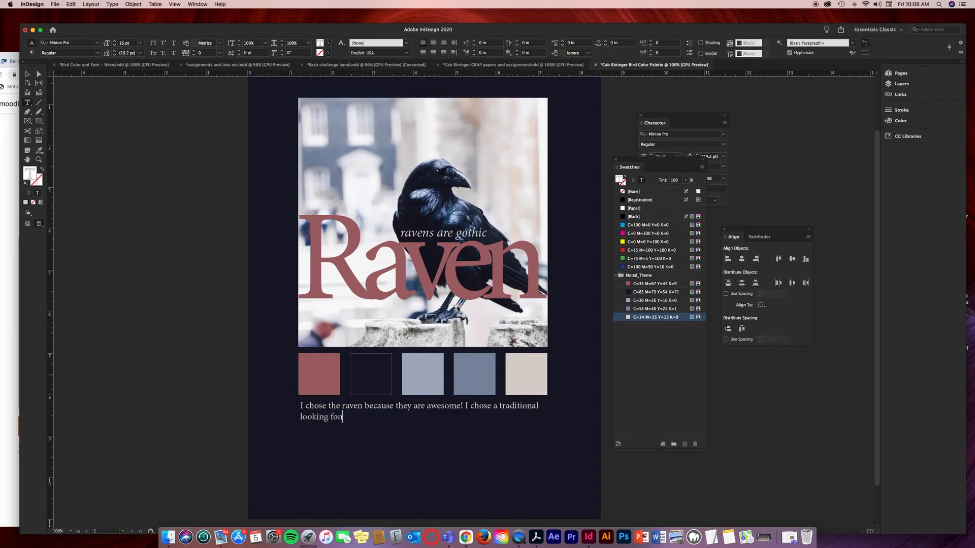
text(cause ravens seem)
text(ancie)
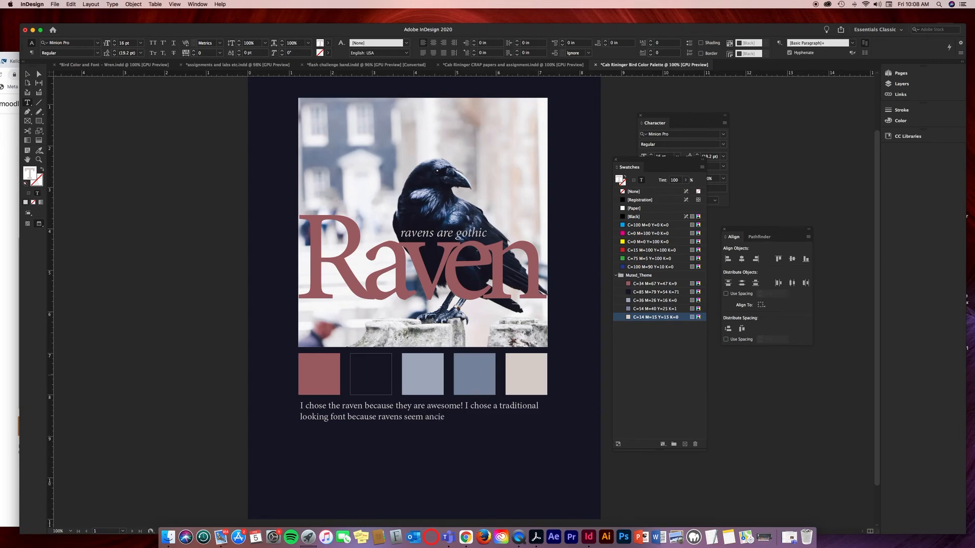
text(nt and mythical.)
- Recolor the whole rationale paragraph in the muted red C=34 M=67 Y=47 K=9
key(super+a)
click(641, 284)
click(495, 429)
- Set the font size of the whole rationale paragraph to 17 pt
drag(513, 416, 272, 405)
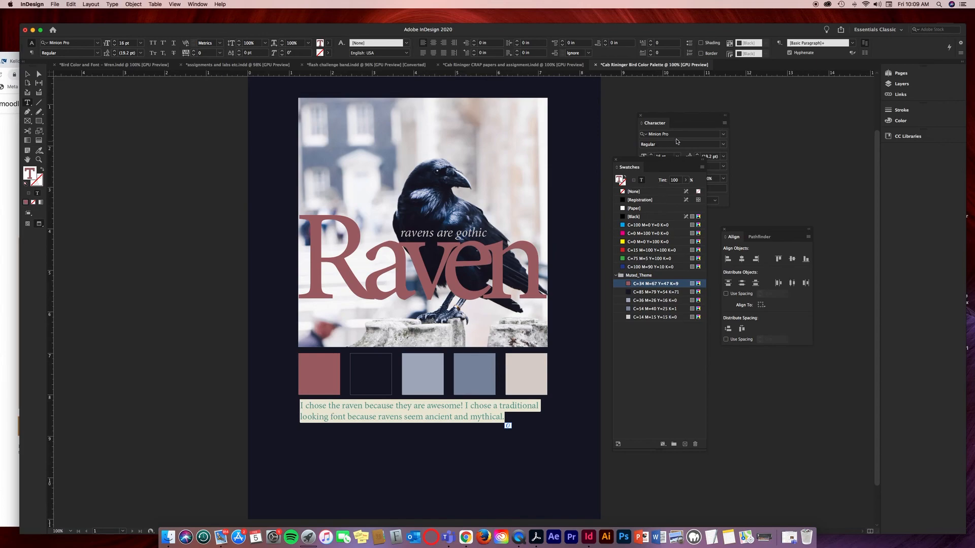
drag(685, 117, 727, 101)
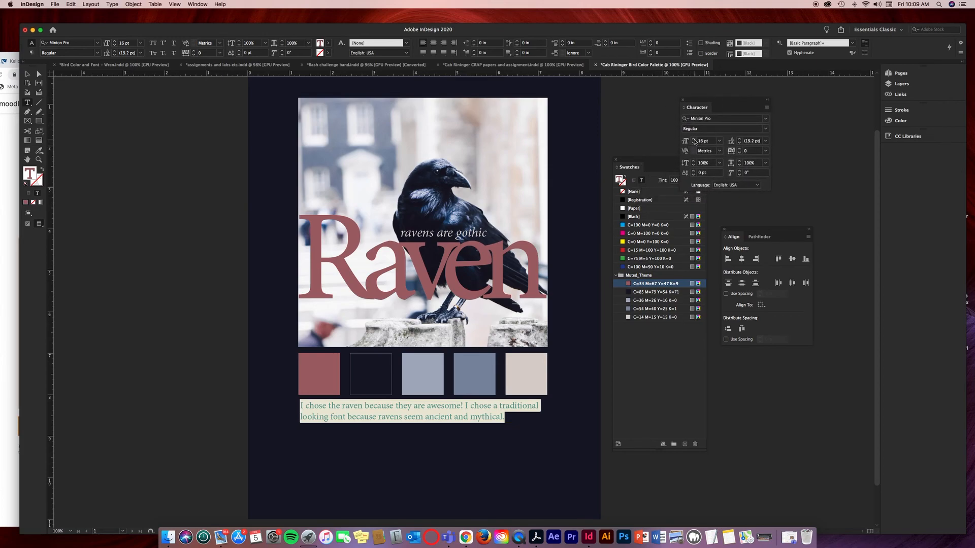
click(693, 140)
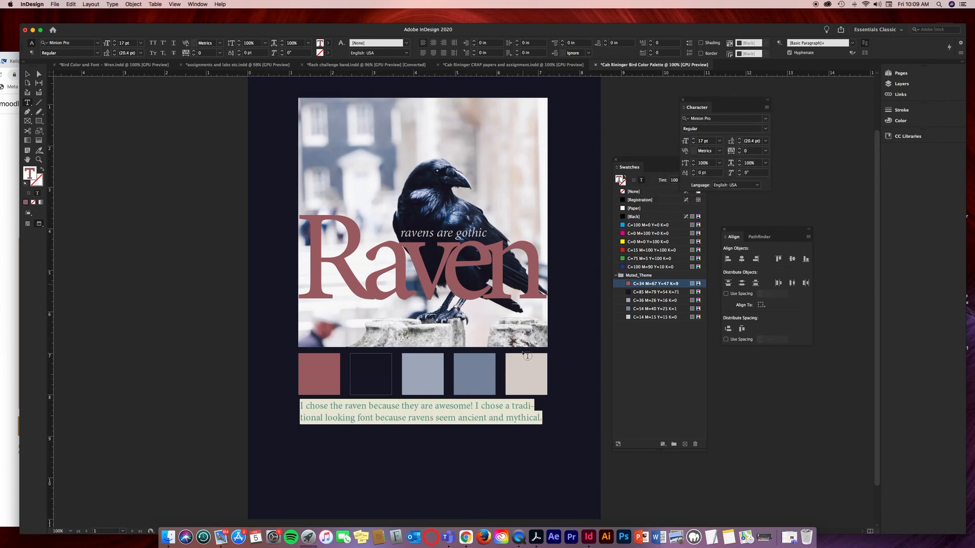
click(532, 421)
- Turn off hyphenation for the rationale paragraph so that "traditional" is not split across two lines
drag(523, 406, 537, 409)
double_click(537, 410)
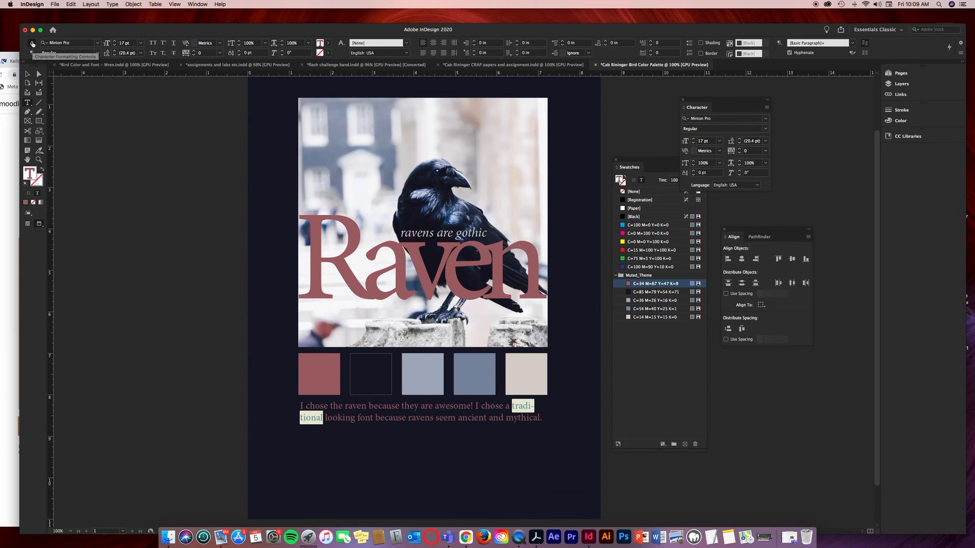
click(32, 53)
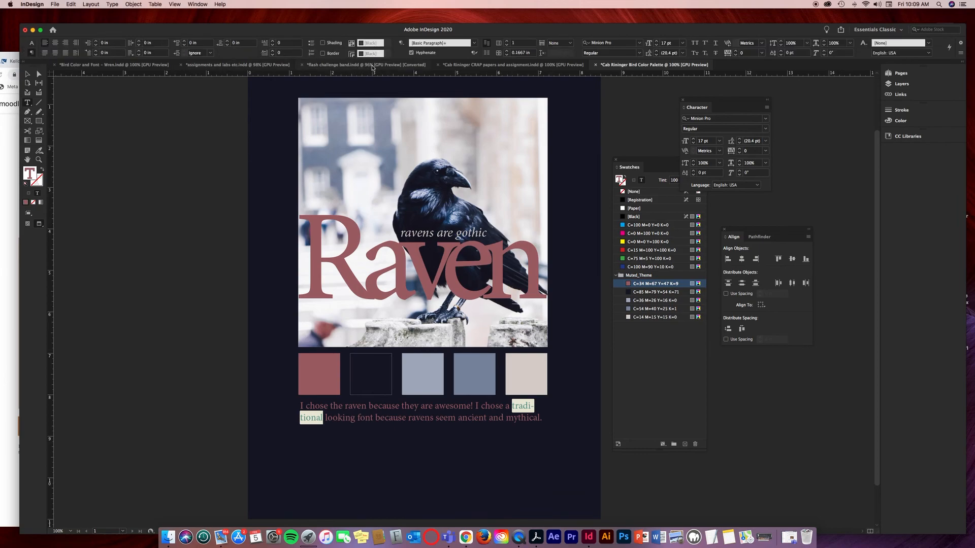
click(411, 54)
click(411, 53)
click(411, 54)
click(411, 54)
click(411, 53)
click(411, 54)
click(411, 53)
click(412, 53)
click(411, 54)
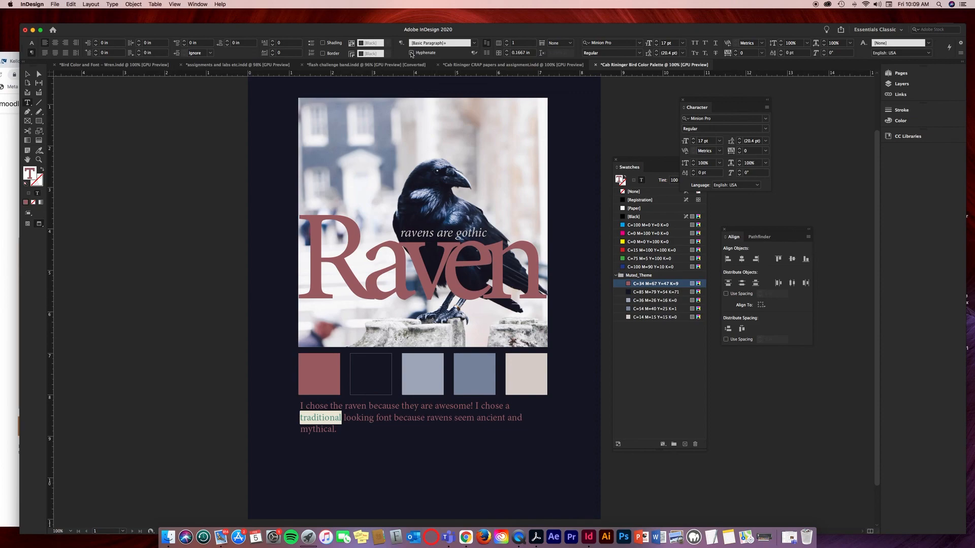
click(28, 74)
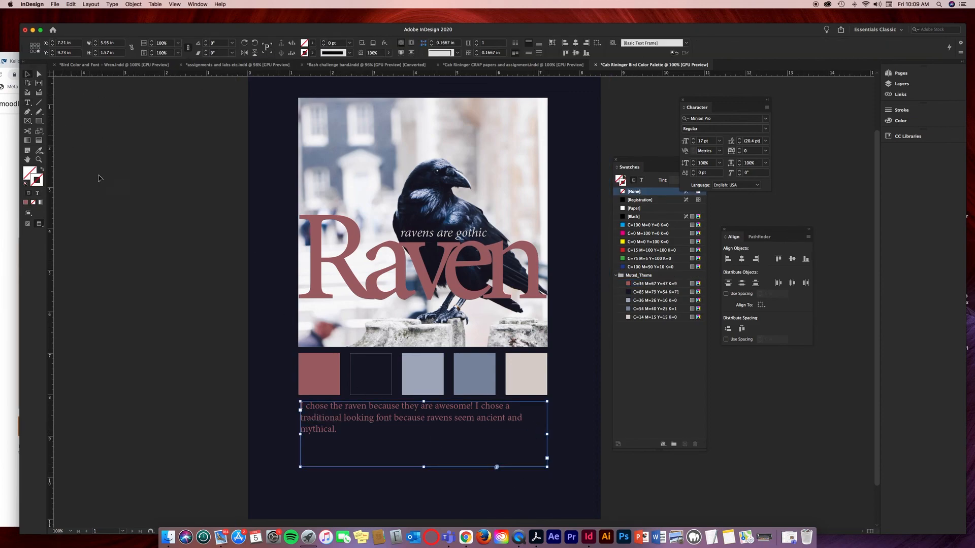
- Examine the last line of the rationale paragraph for a single stranded word
key(t)
drag(338, 430, 296, 433)
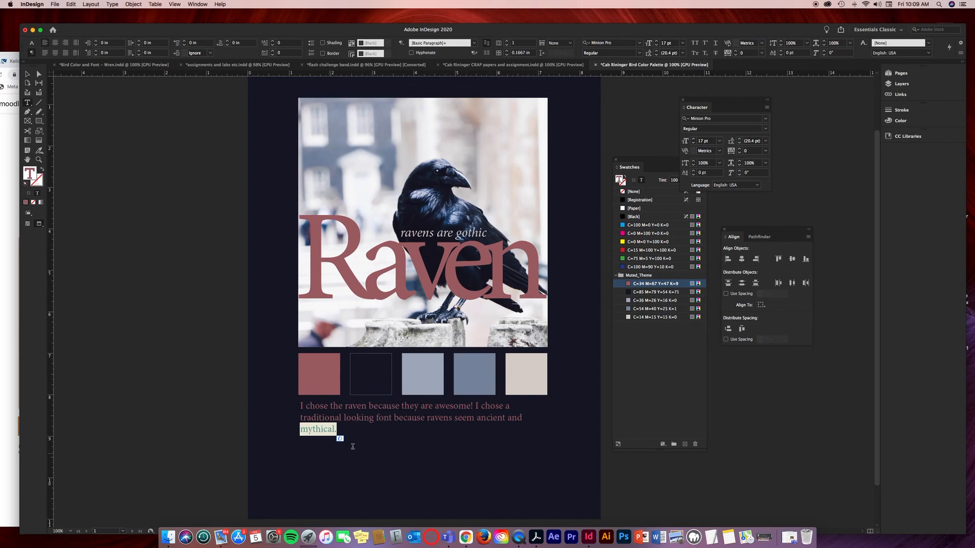
click(382, 429)
drag(343, 432, 274, 431)
click(338, 432)
drag(342, 431, 283, 428)
click(329, 432)
- Widen the rationale text frame to about 5.96 in and set its whole paragraph to 16 pt
click(28, 74)
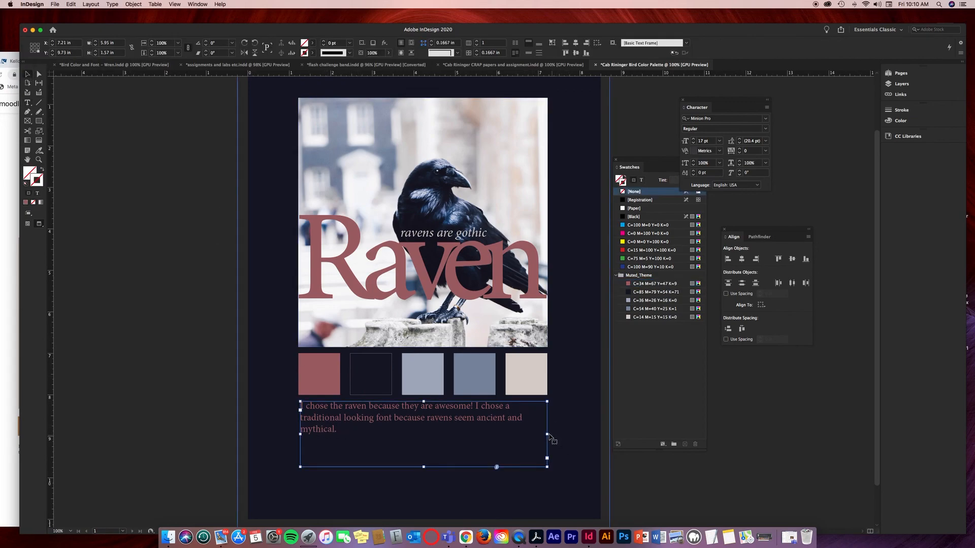
mouse_move(547, 434)
mouse_down()
mouse_move(568, 434)
mouse_move(547, 435)
mouse_up()
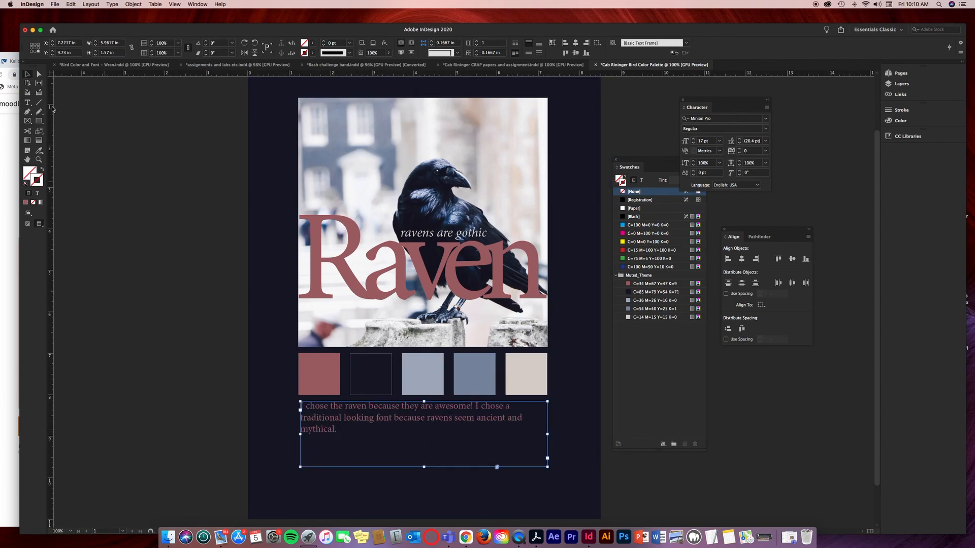
click(29, 103)
drag(343, 432, 290, 409)
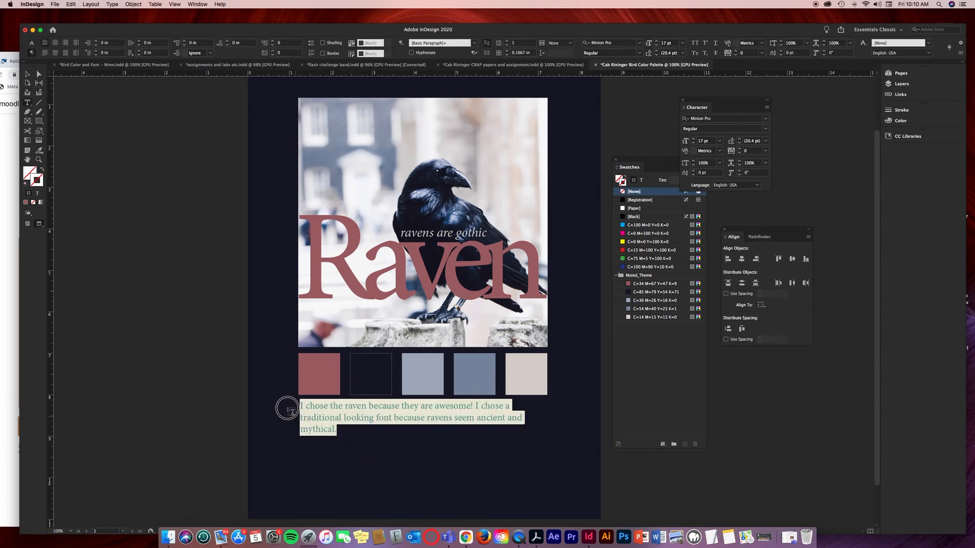
click(693, 144)
click(482, 432)
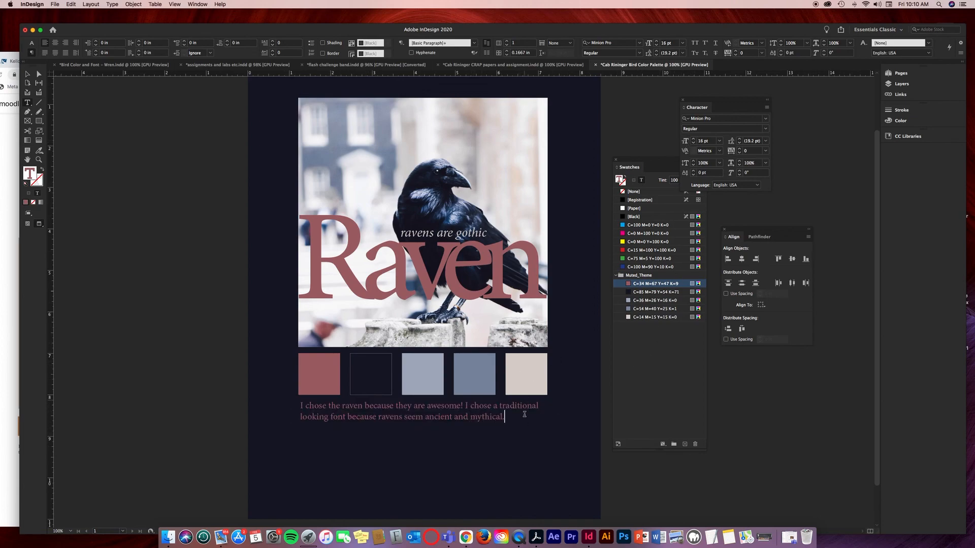
- Move the rationale text frame down about 0.09 in from the color squares, and check the layout deselected
click(29, 75)
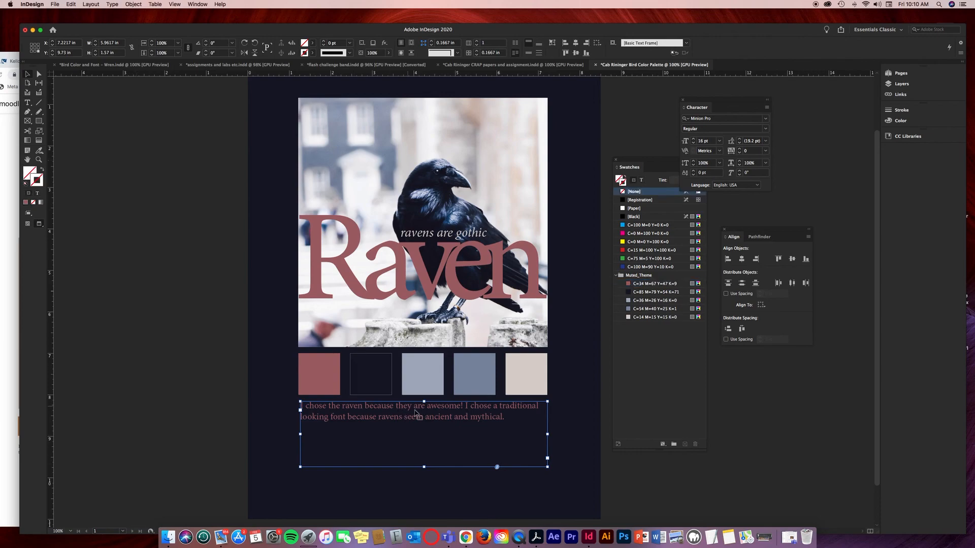
drag(425, 421, 426, 425)
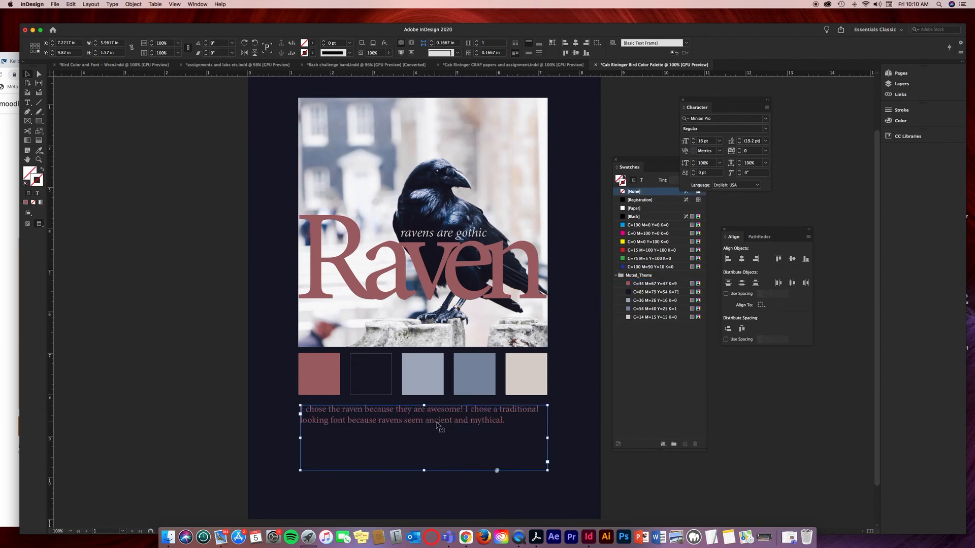
click(555, 429)
scroll(208, 358, down, 2)
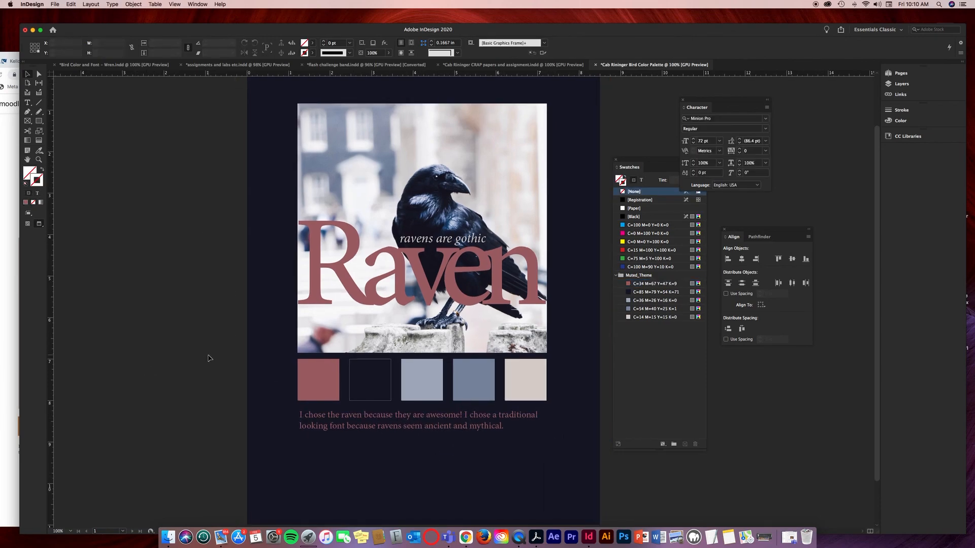
scroll(208, 358, down, 1)
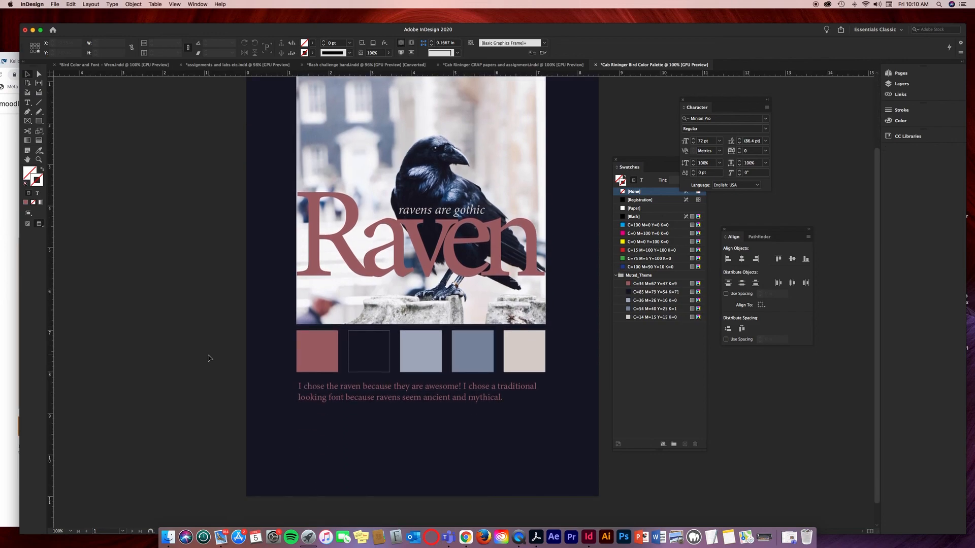